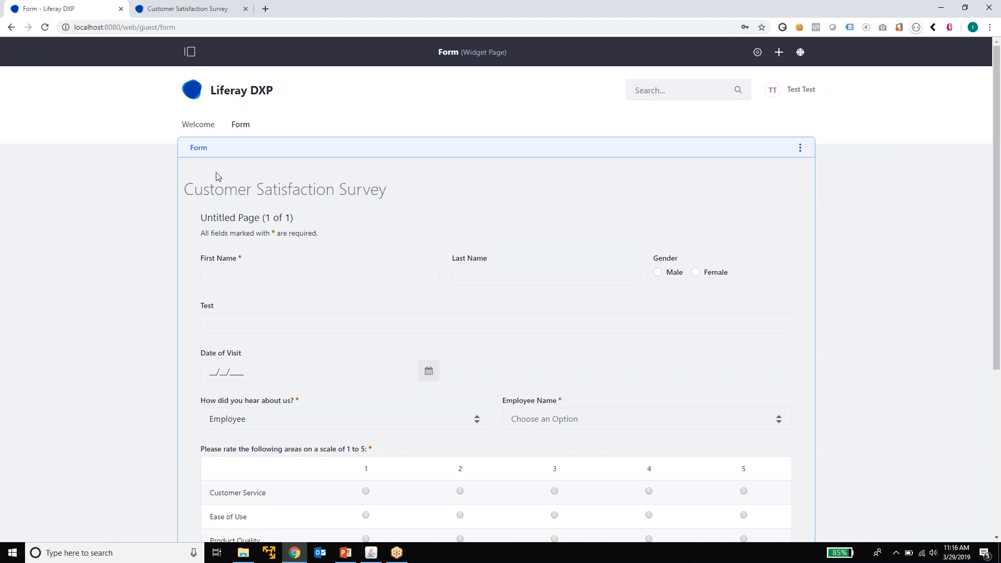
- Compare the Customer Satisfaction Survey embedded on the Form widget page with its standalone shared version
scroll(226, 271, "down", 5)
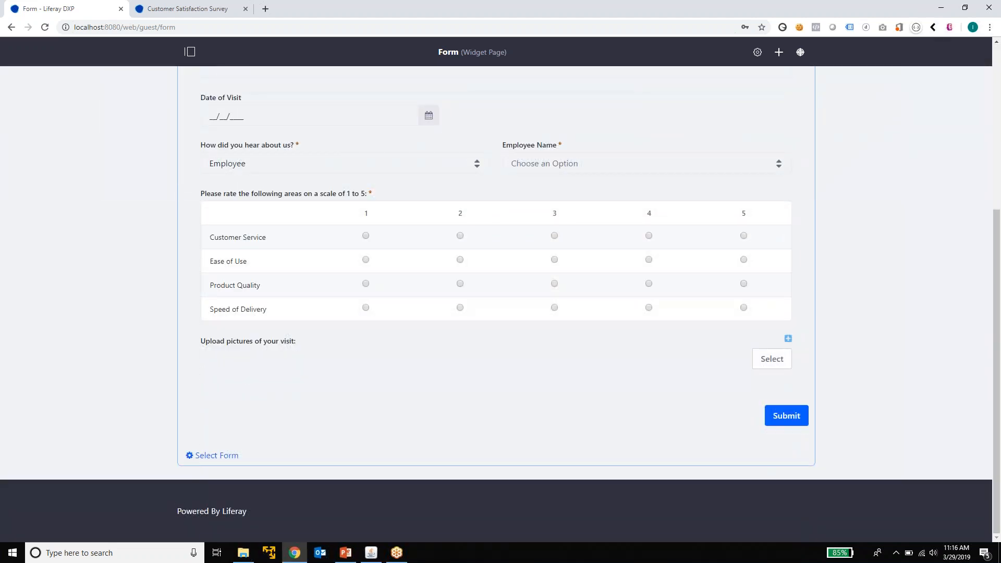
scroll(226, 271, "up", 3)
scroll(224, 268, "up", 2)
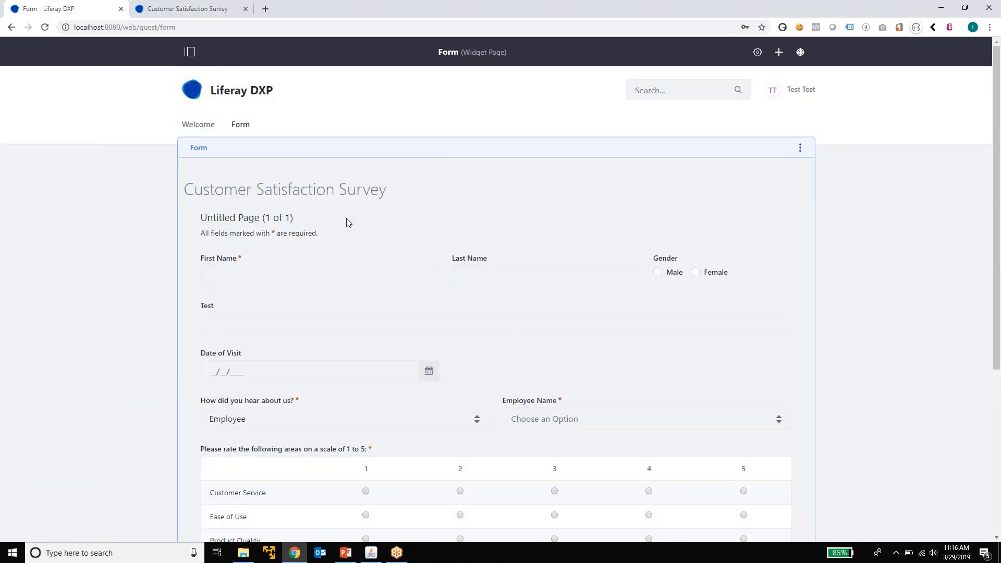
left_click(209, 10)
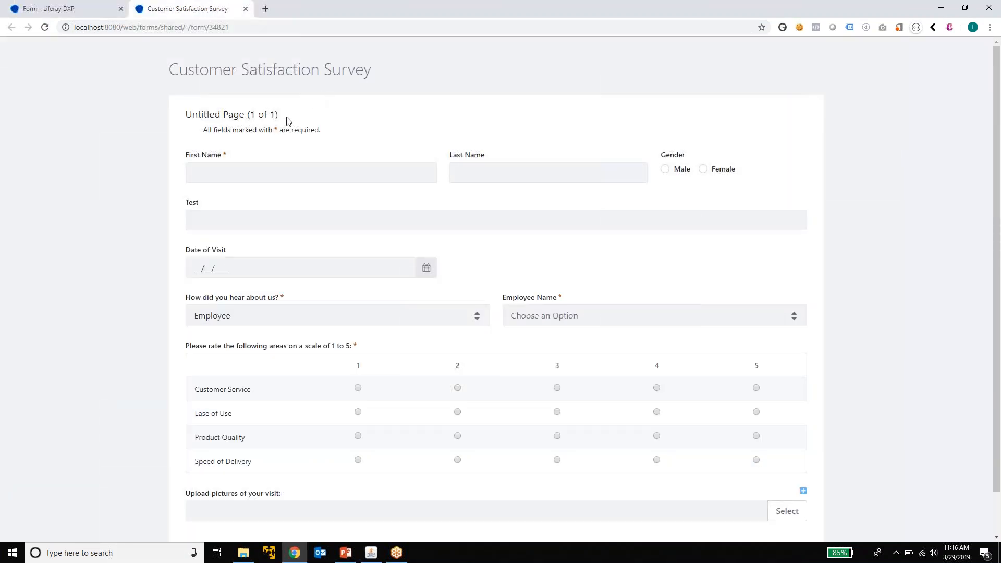
scroll(336, 133, "down", 1)
scroll(280, 105, "up", 1)
left_click(79, 13)
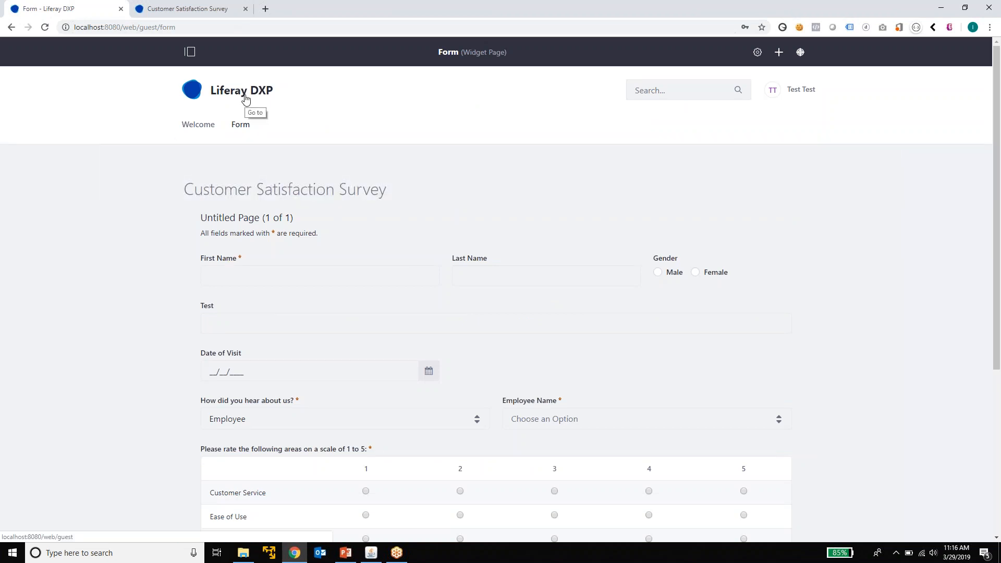
- In the shared survey, enter the first and last name, choose Male, put "test" in Test and set Date of Visit to 03/01/2019
left_click(206, 9)
left_click(244, 169)
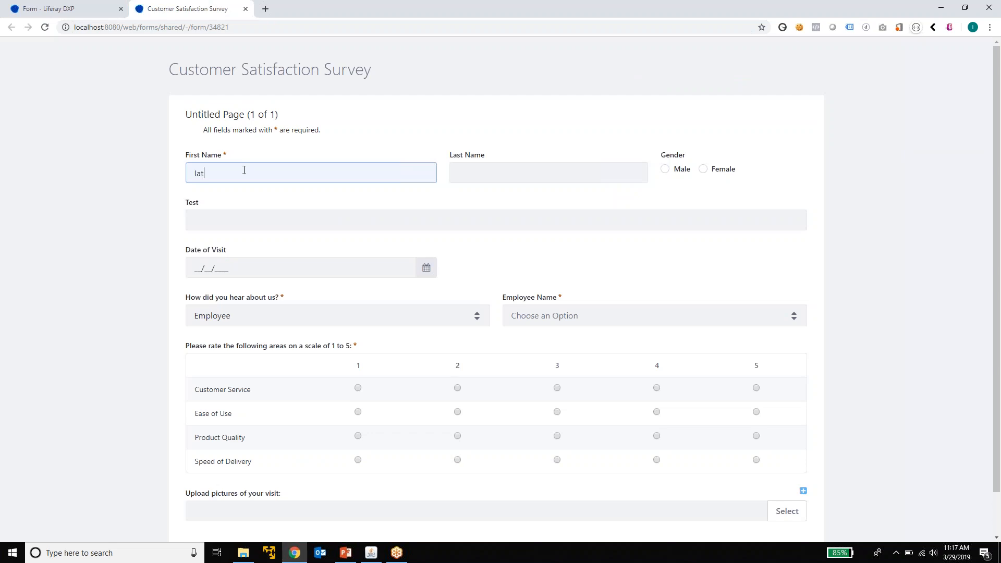
key("Tab")
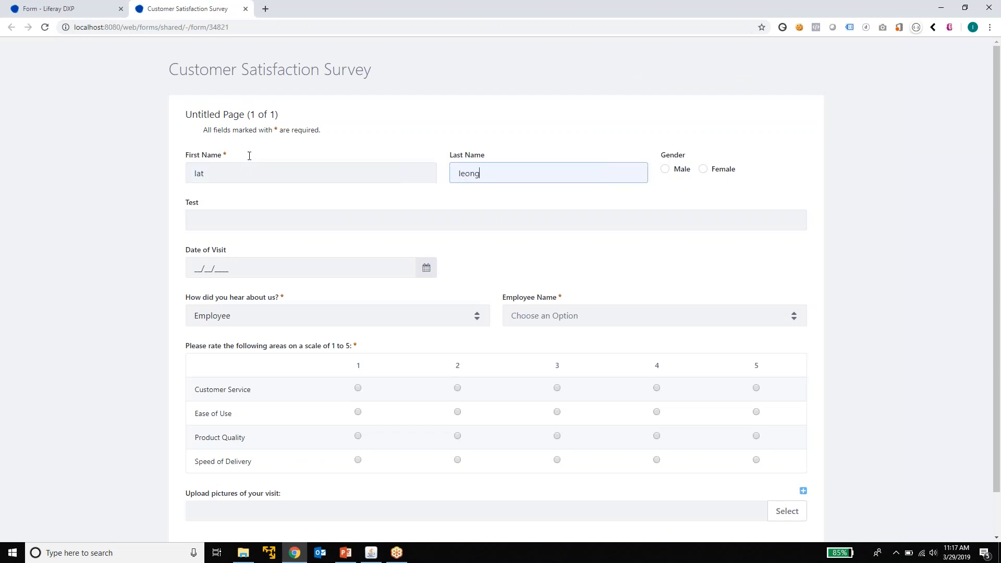
left_click(676, 172)
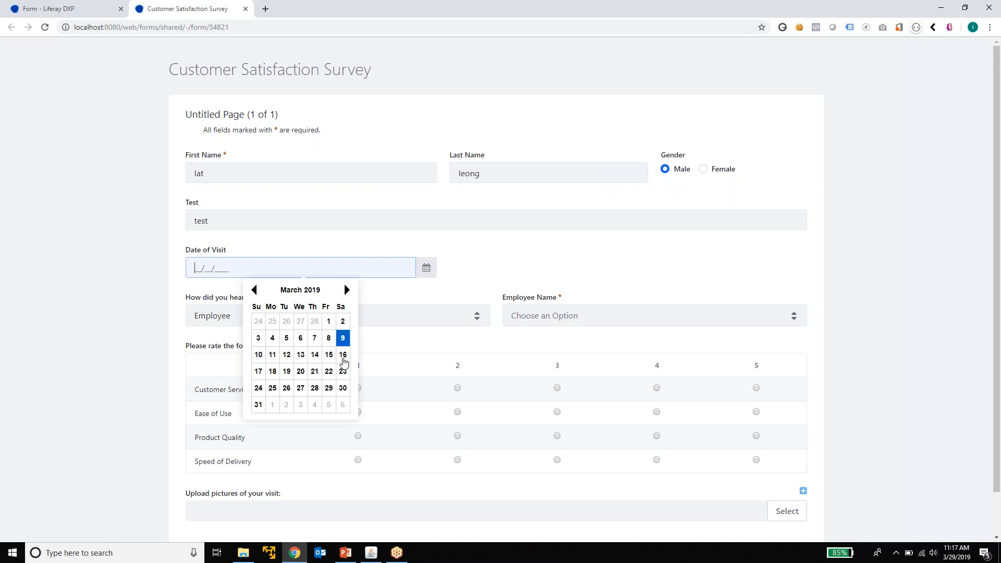
left_click(329, 323)
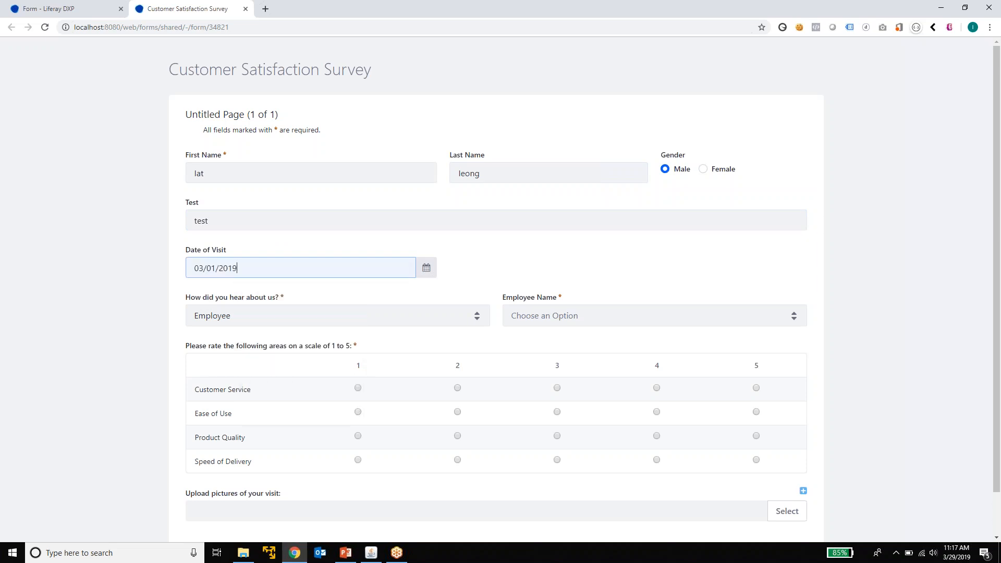
- Review all the options for "How did you hear about us?" and keep Employee selected
left_click(416, 325)
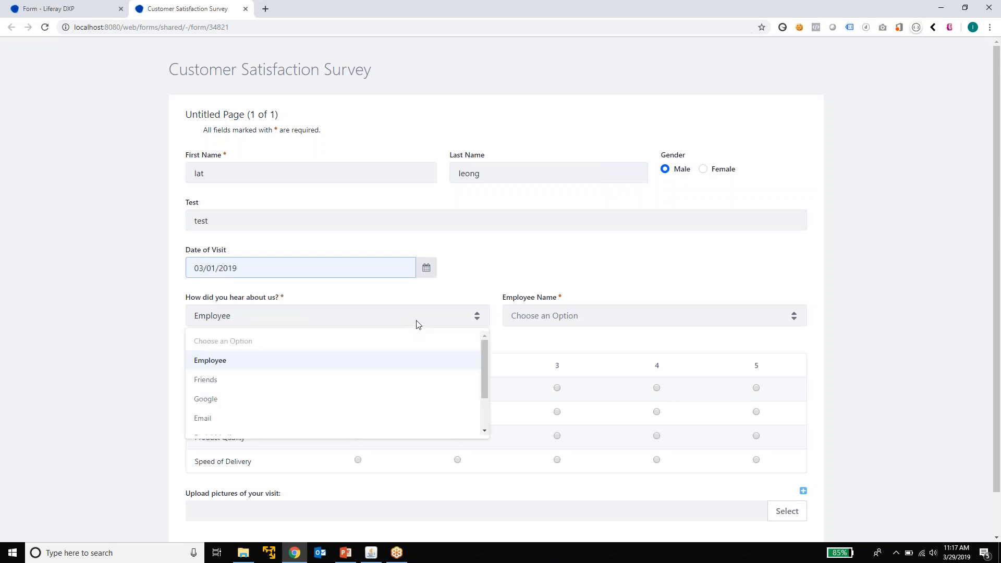
left_click(416, 325)
left_click(375, 314)
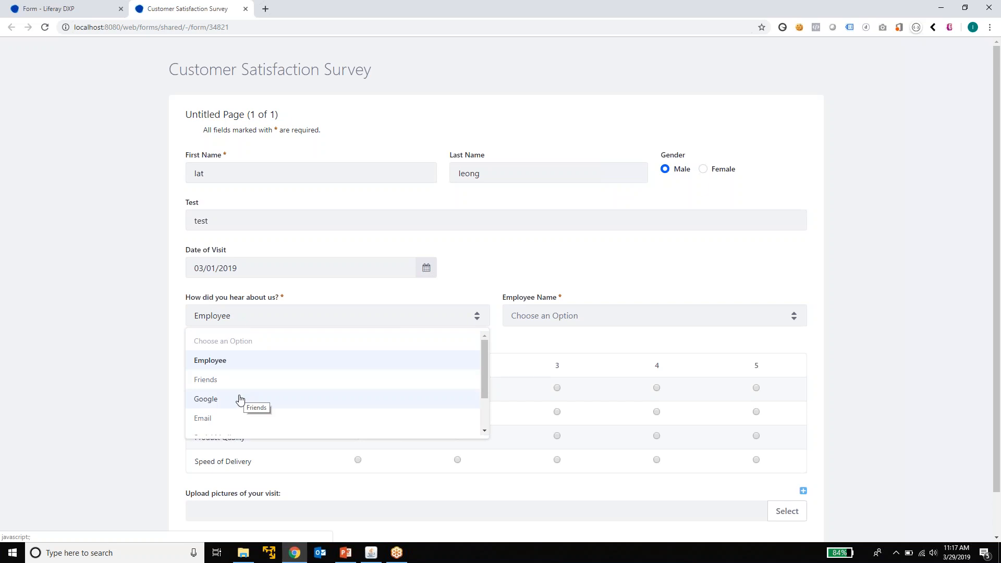
left_click_drag(487, 380, 482, 415)
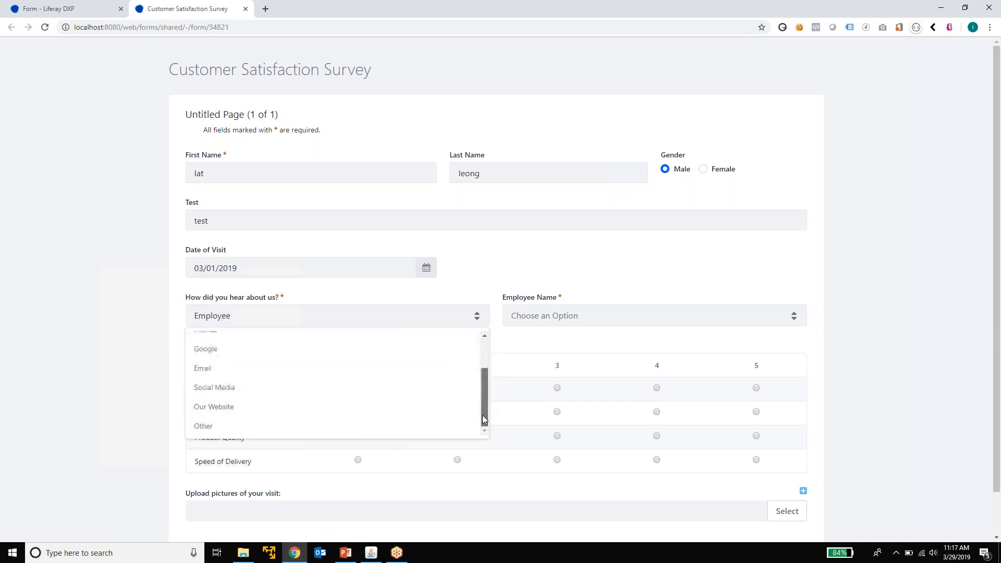
scroll(485, 393, "up", 2)
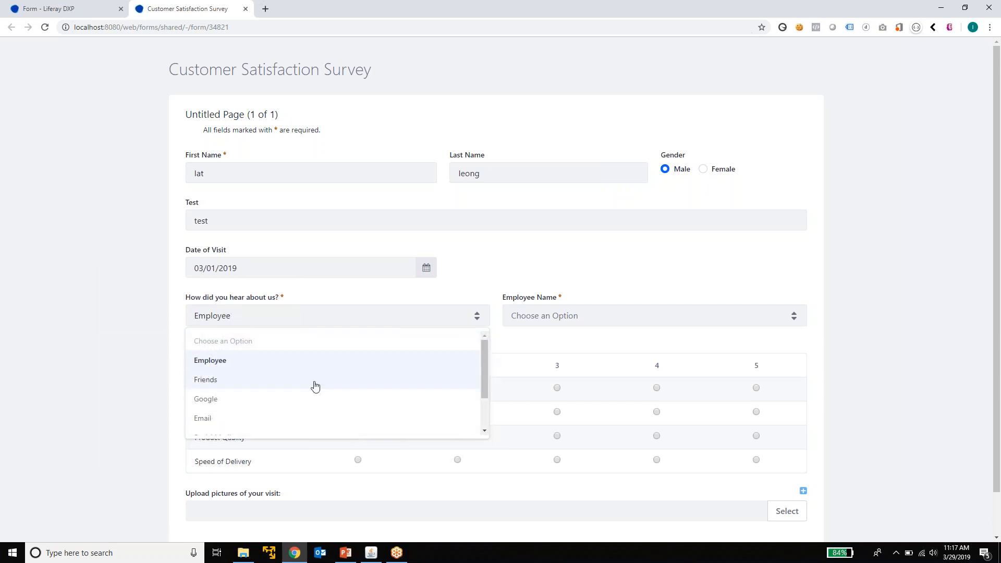
left_click(229, 363)
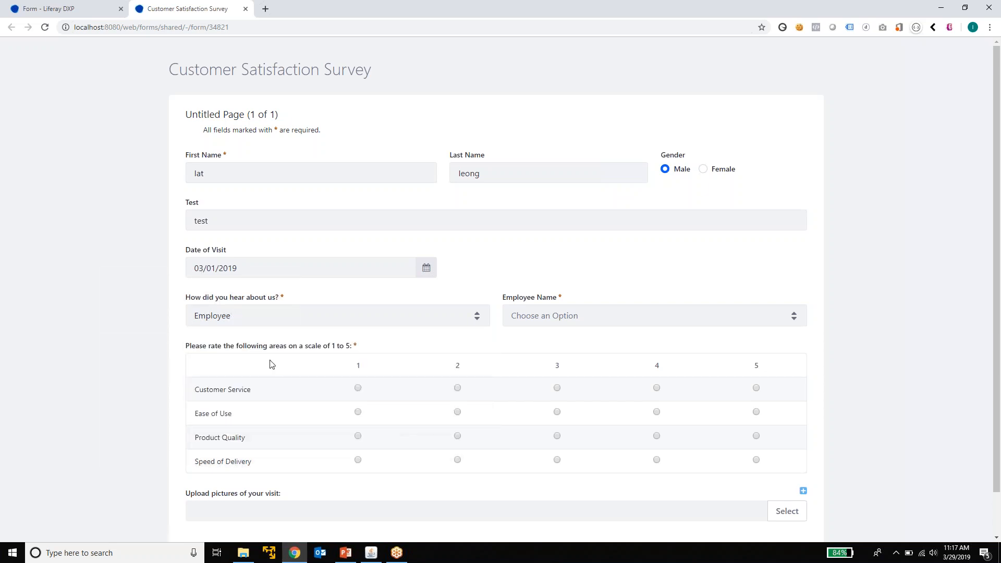
- View the Employee Name options and change "How did you hear about us?" to Friends
left_click(540, 311)
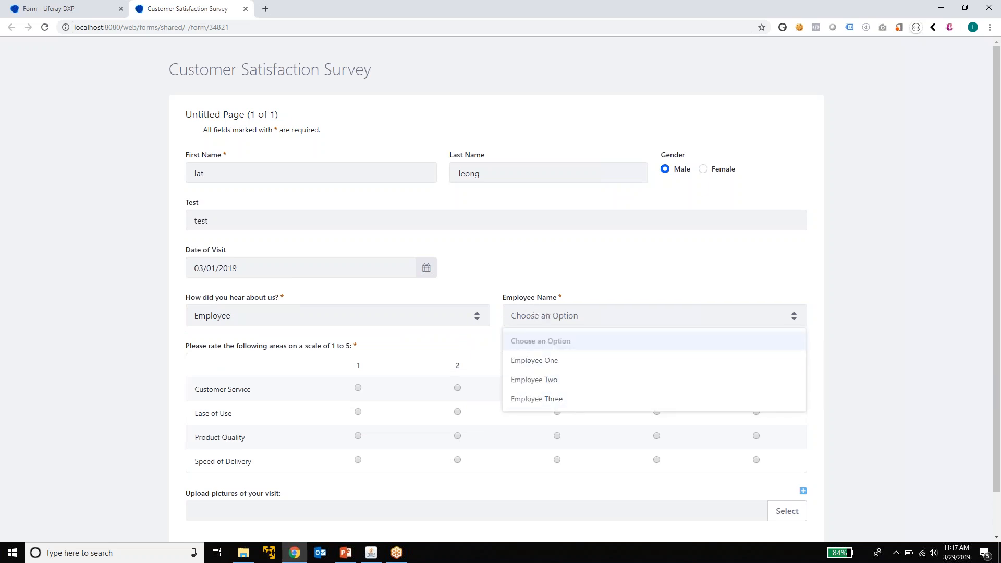
left_click(402, 319)
left_click(219, 381)
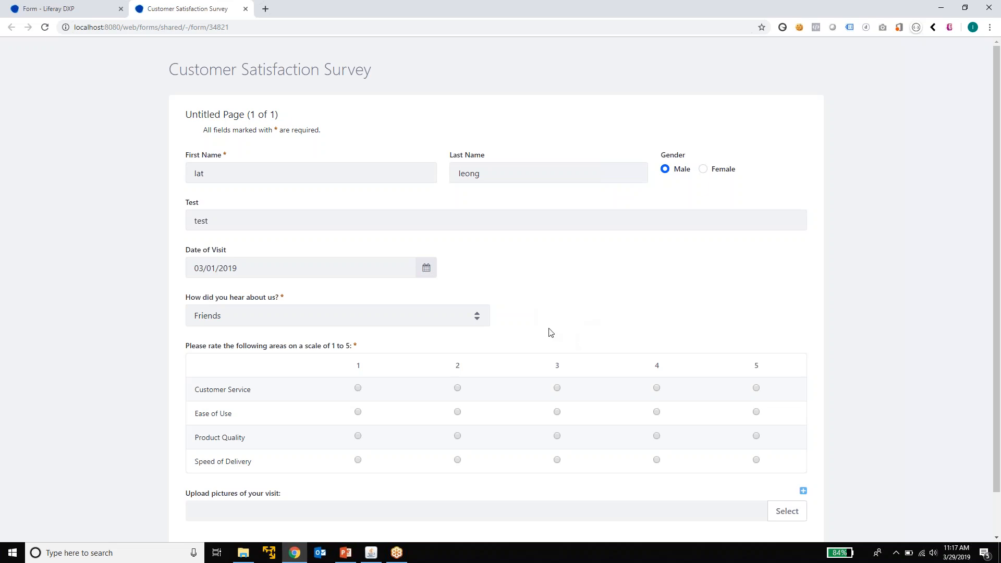
- Set "How did you hear about us?" to Employee and choose Employee One as the employee name
left_click(432, 320)
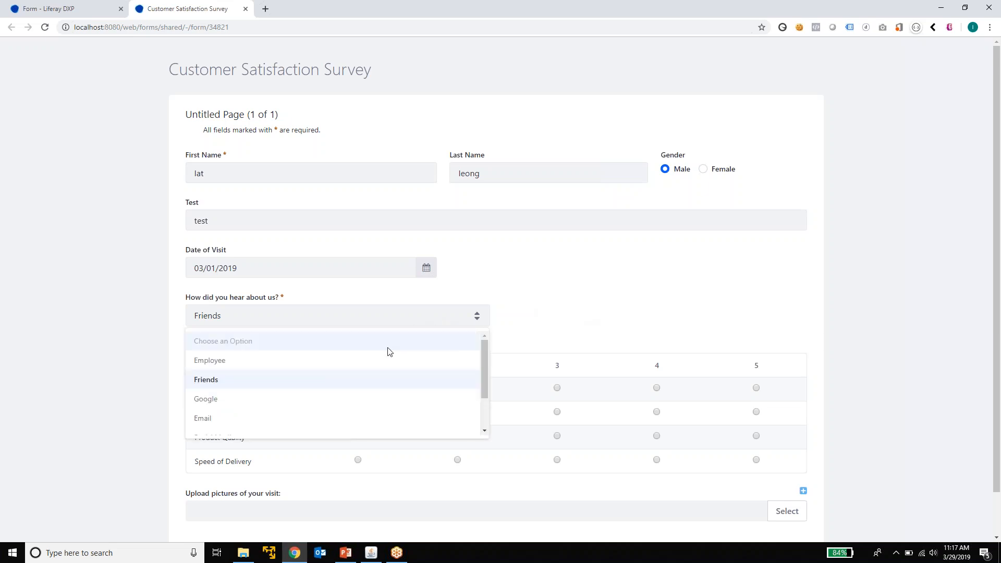
left_click(234, 362)
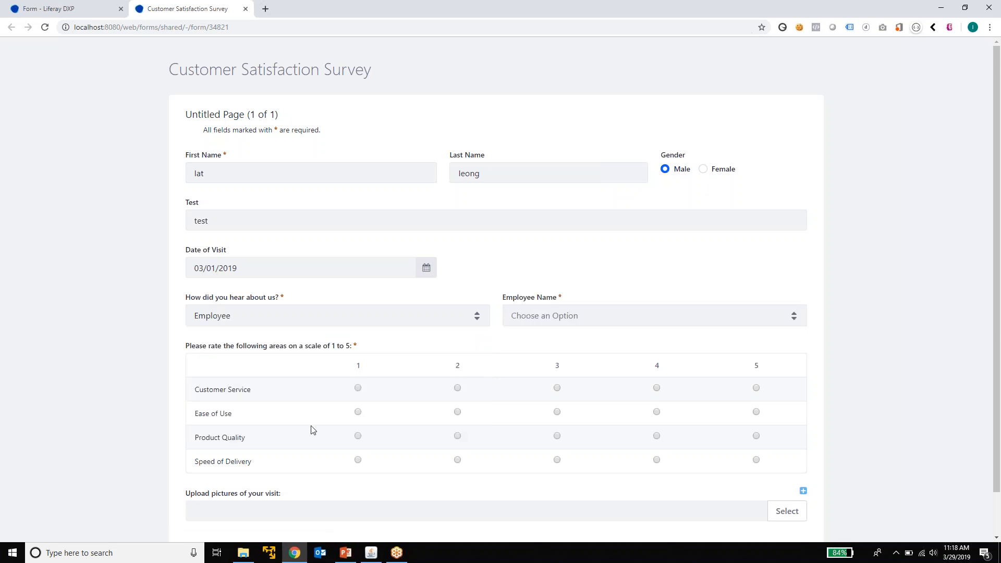
left_click(539, 319)
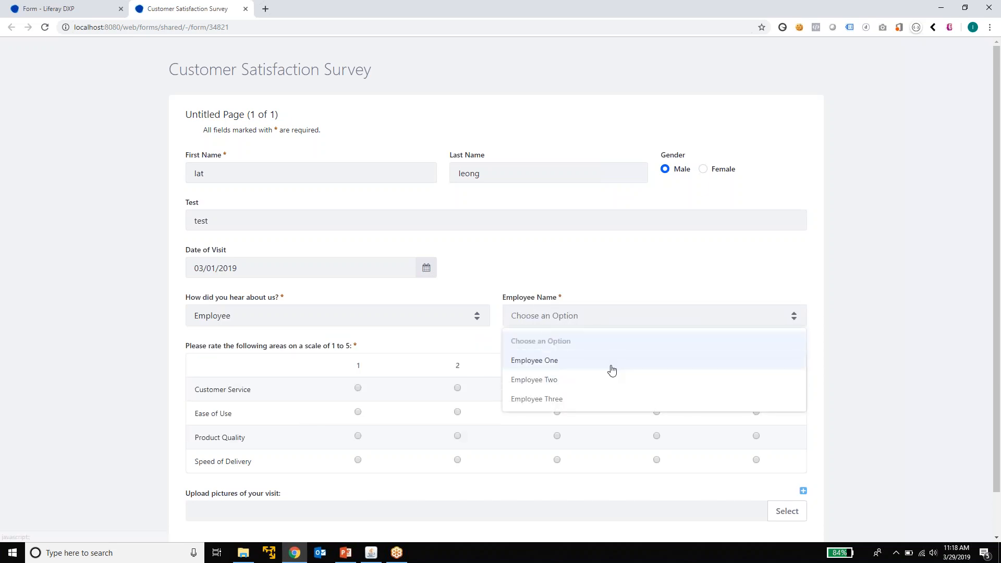
left_click(545, 368)
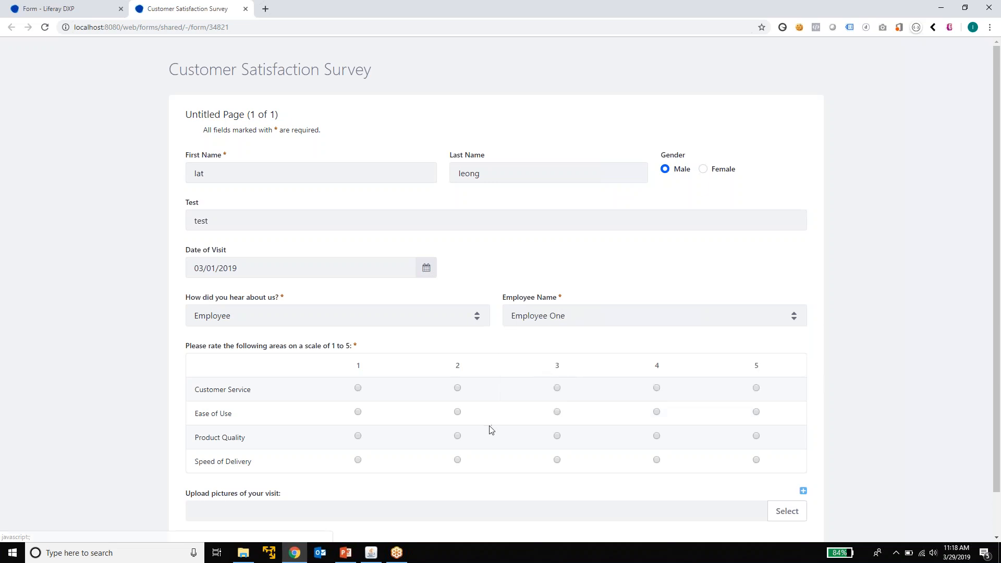
- Rate Customer Service 5, Ease of Use 4, Product Quality 4 and Speed of Delivery 5 in the rating grid
scroll(349, 395, "down", 1)
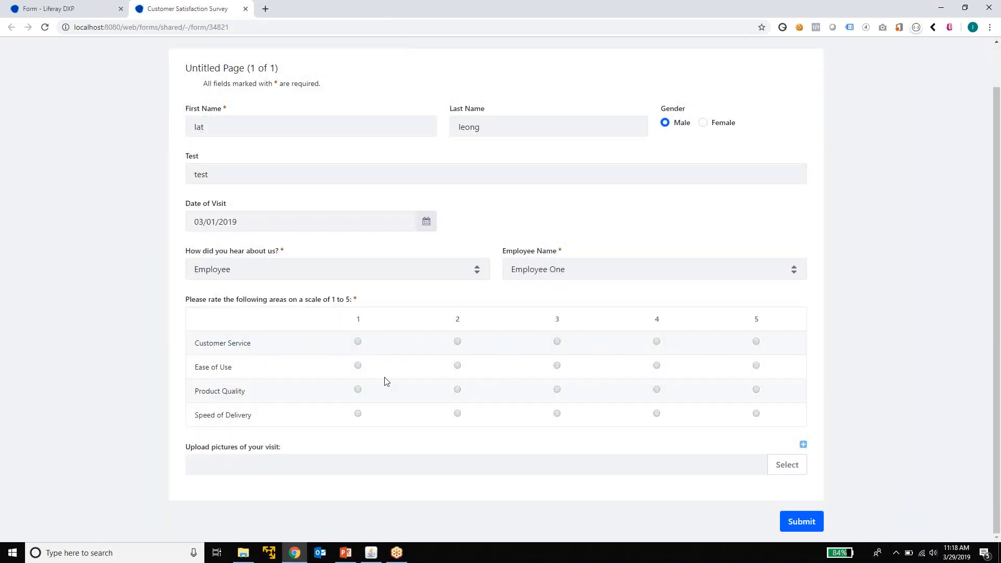
left_click(358, 344)
left_click(756, 342)
left_click(656, 366)
left_click(657, 390)
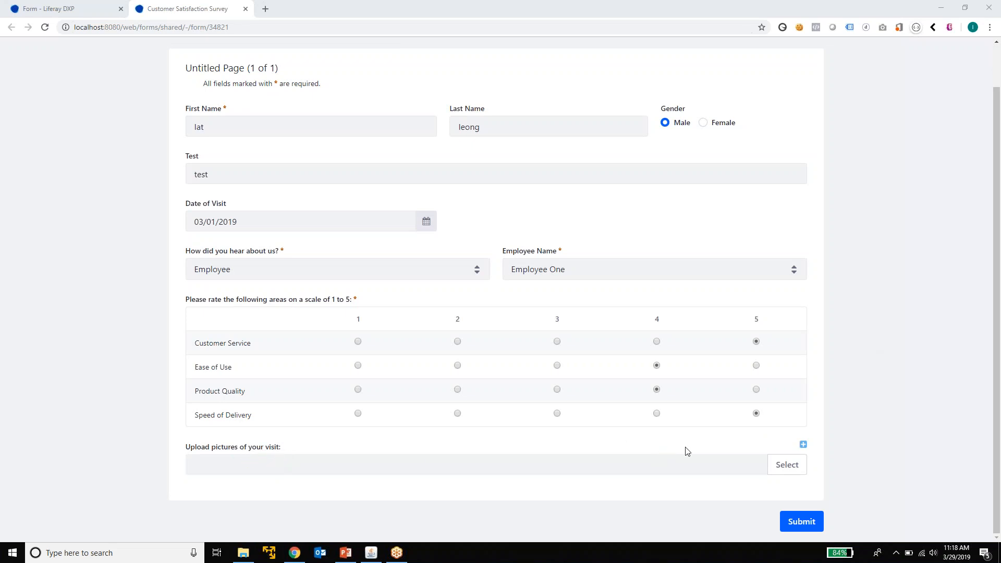
- Attach marketing-idea-creative-solution-inspiration-business-1438977-pxhere.com.jpg from Documents and Media as the first picture of the visit
left_click(790, 470)
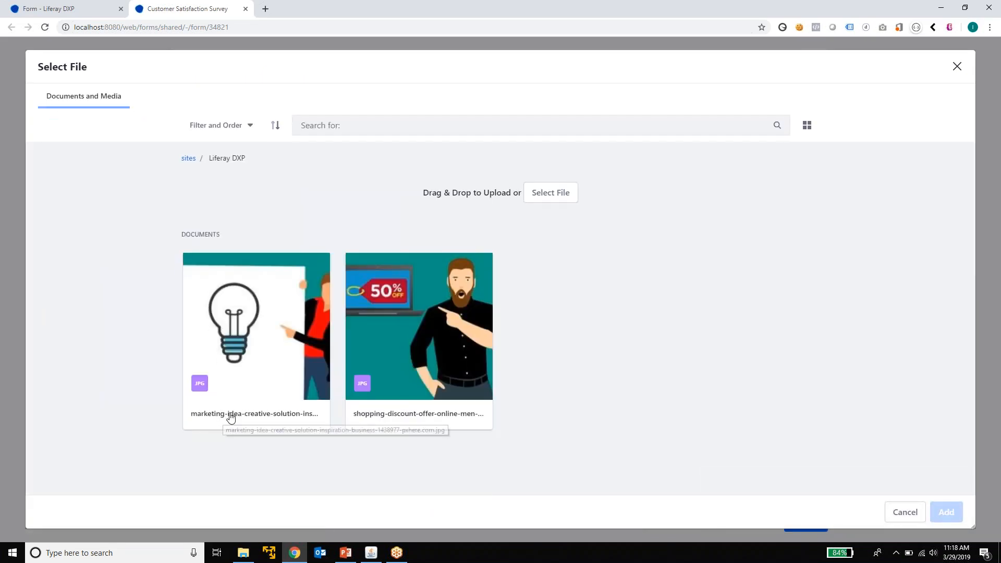
left_click(230, 415)
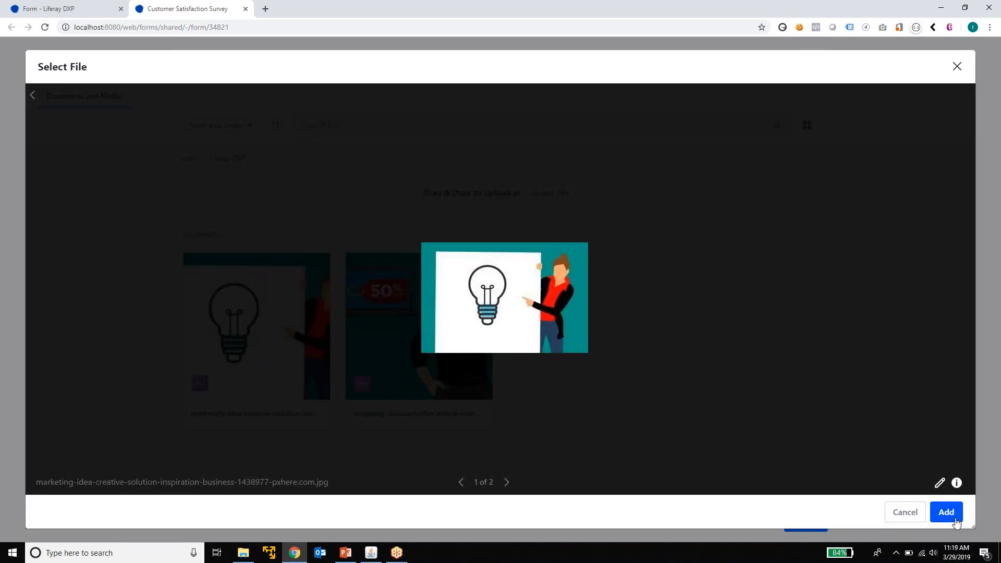
left_click(946, 512)
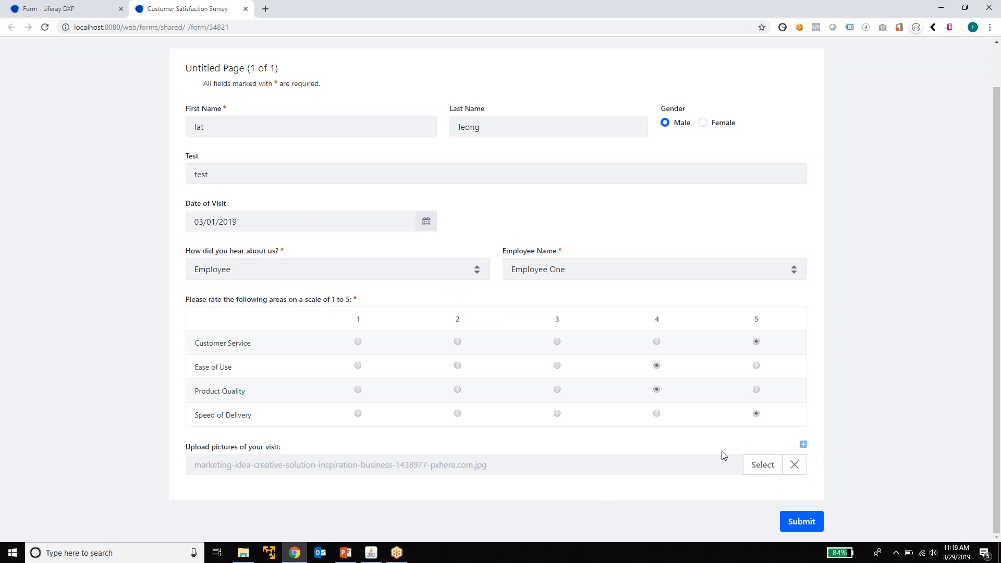
- Attach shopping-discount-offer-online-men-finger-1437889-pxhere.com.jpg in an additional picture upload field and submit the survey
left_click(803, 447)
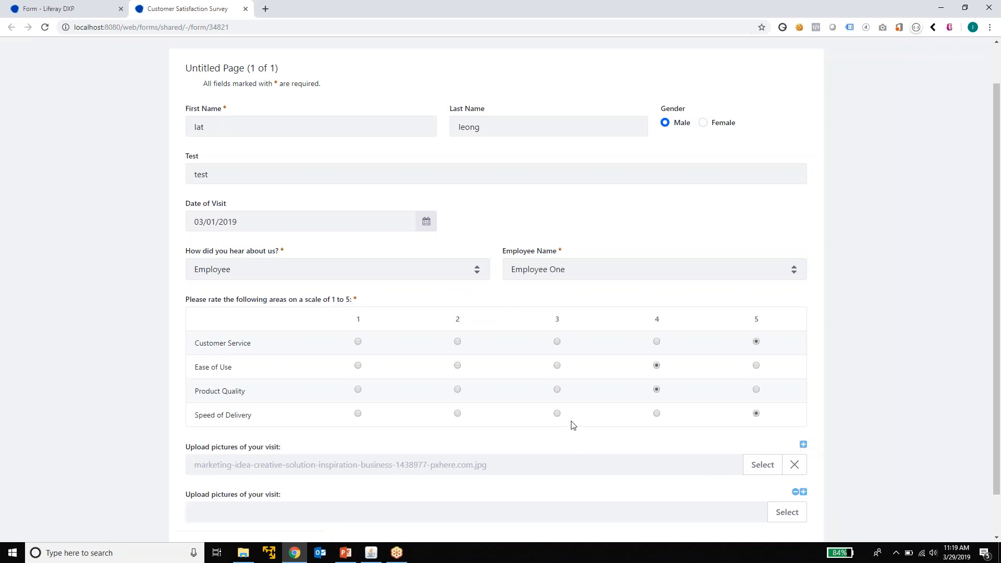
scroll(572, 424, "down", 1)
left_click(776, 466)
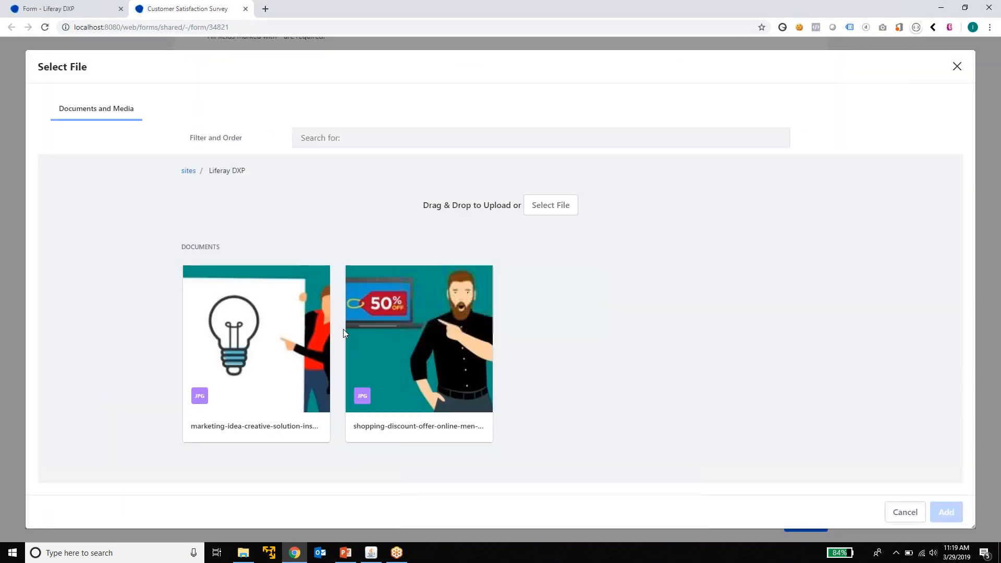
left_click(399, 420)
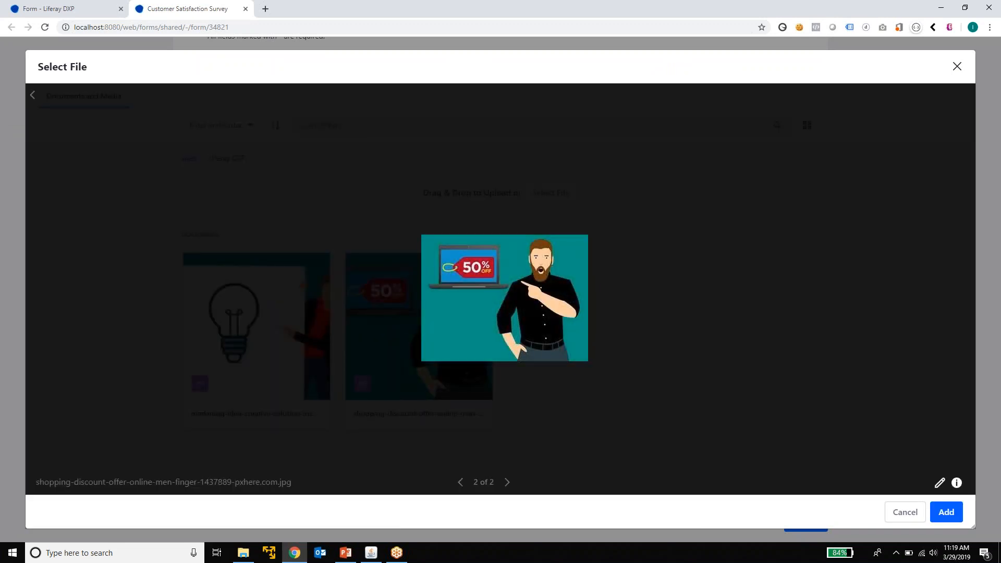
left_click(949, 516)
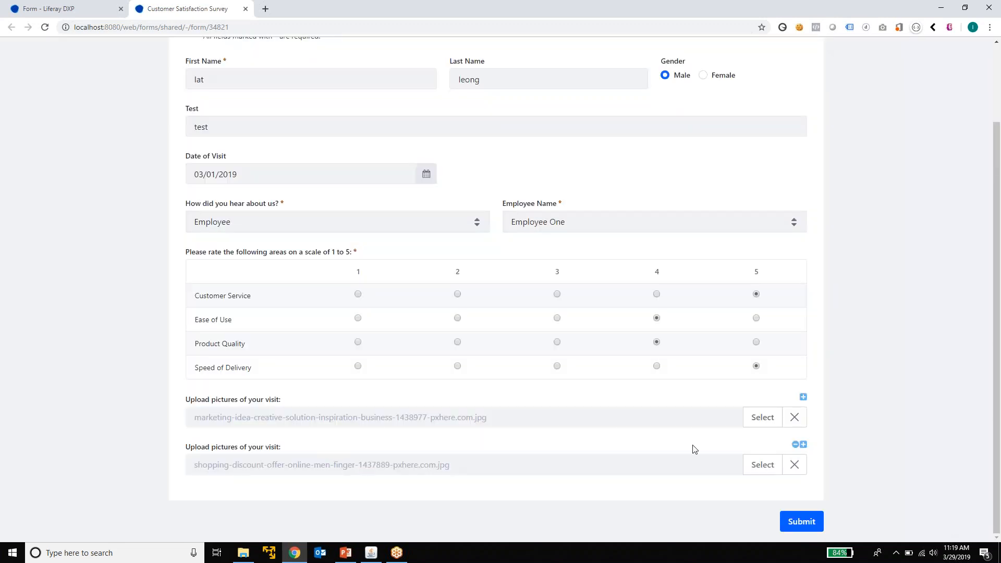
left_click(801, 522)
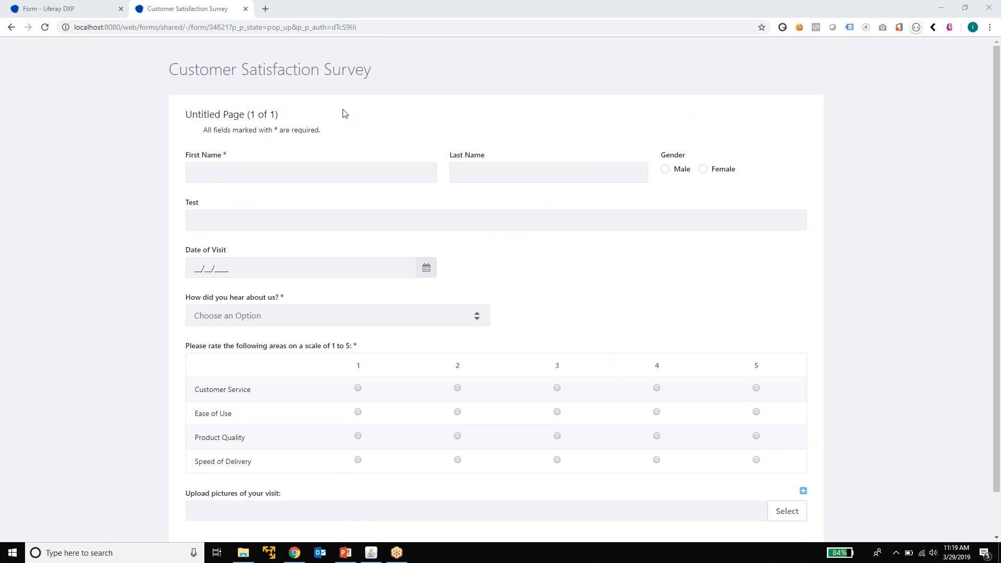
- Return to the Liferay site and open the Customer Satisfaction Survey for editing from the site's Forms administration
left_click(68, 9)
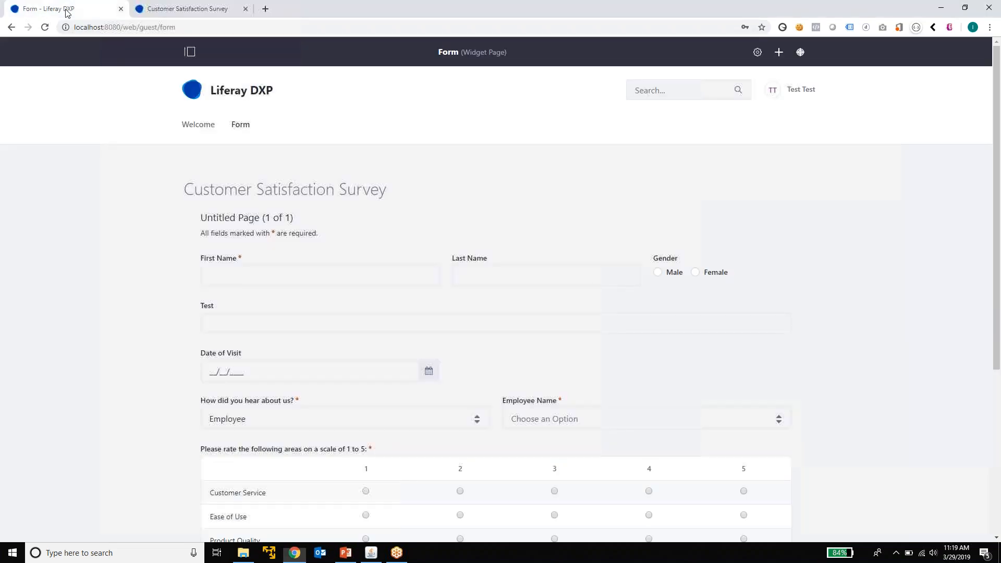
left_click(189, 54)
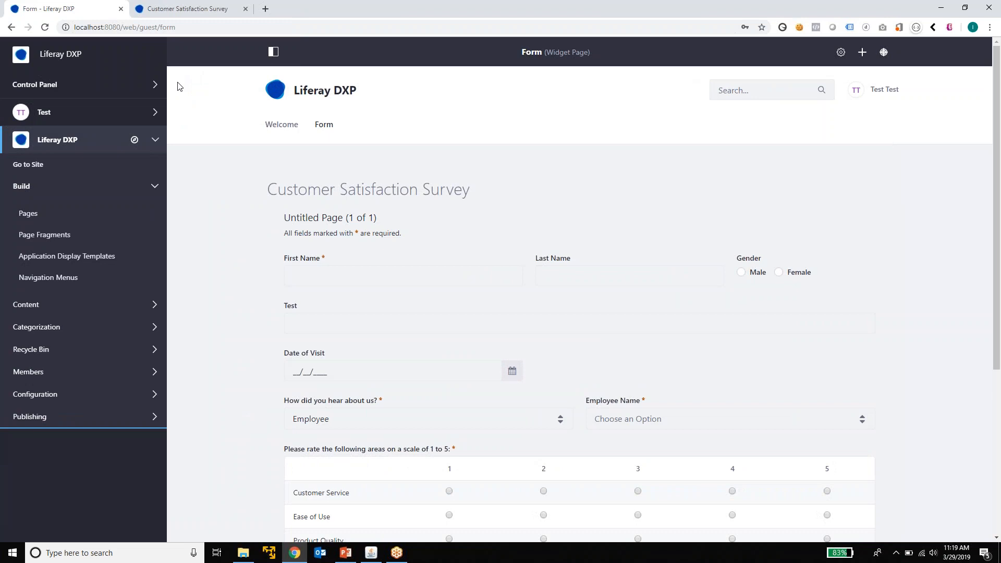
left_click(134, 192)
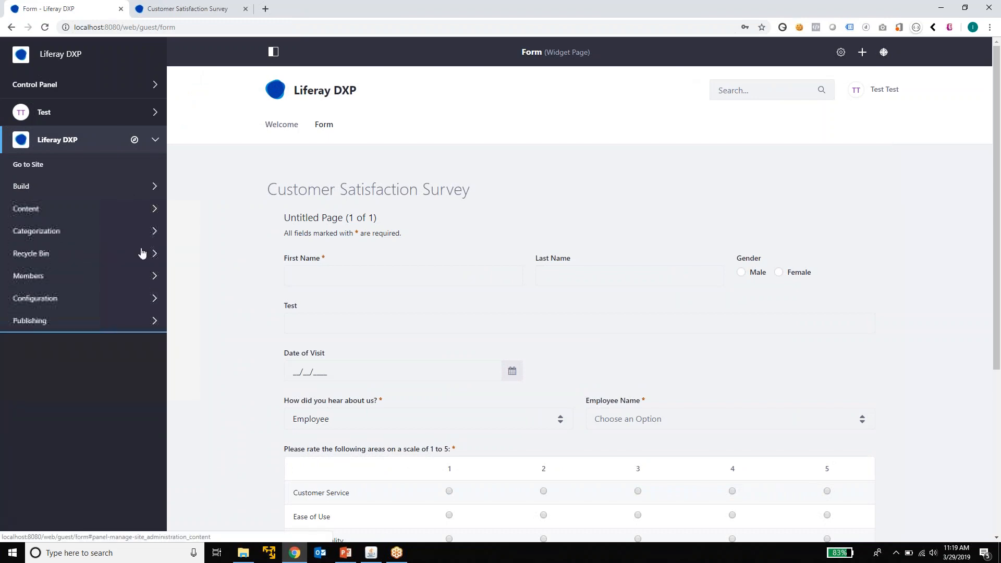
left_click(73, 215)
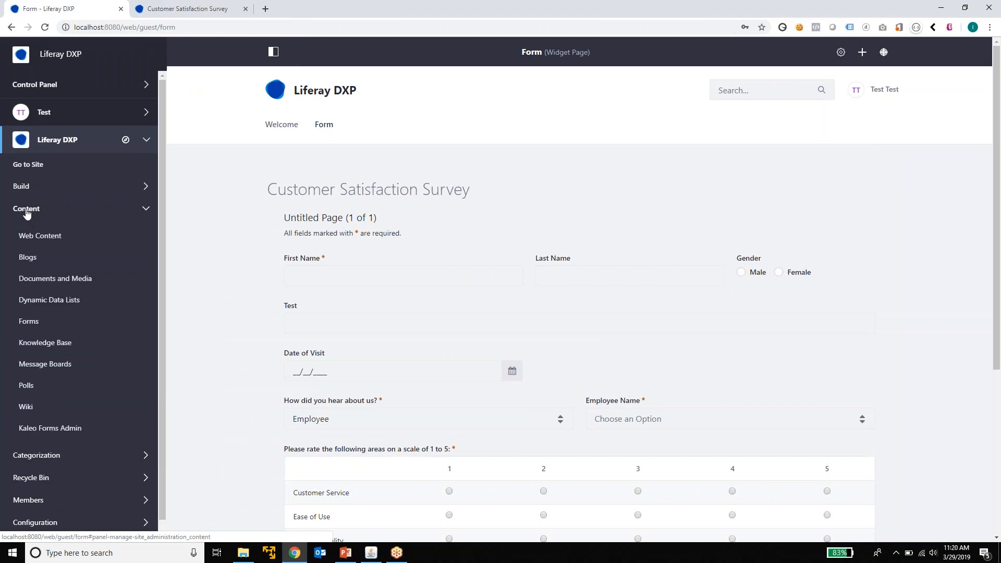
left_click(47, 322)
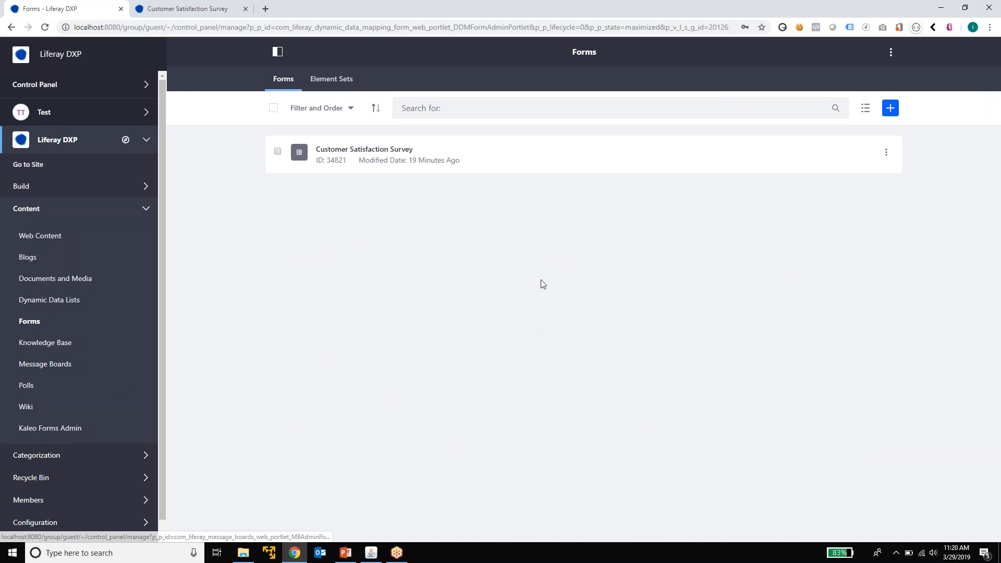
left_click(364, 149)
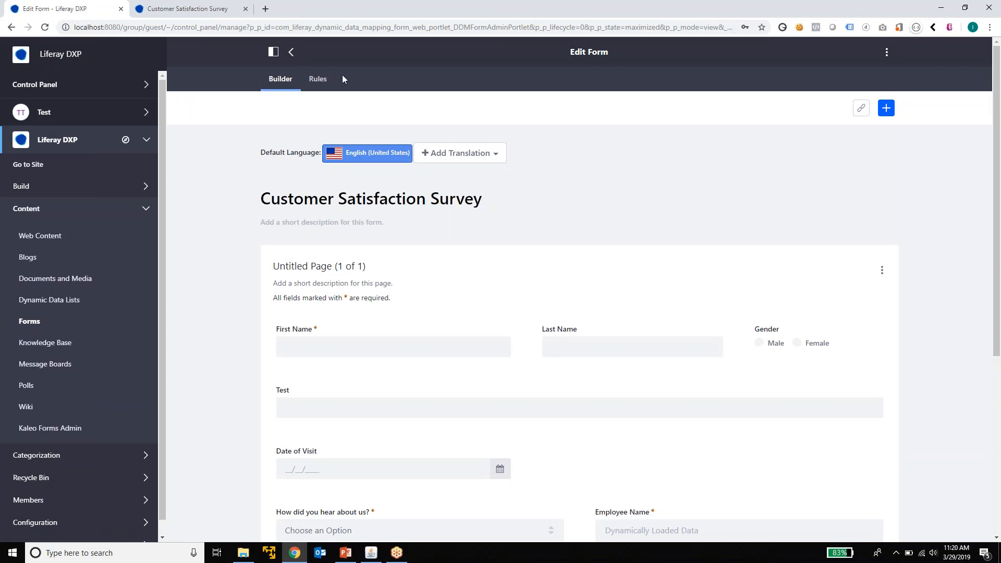
- Hide the site navigation menu and look over the survey's fields down to the picture upload
left_click(274, 53)
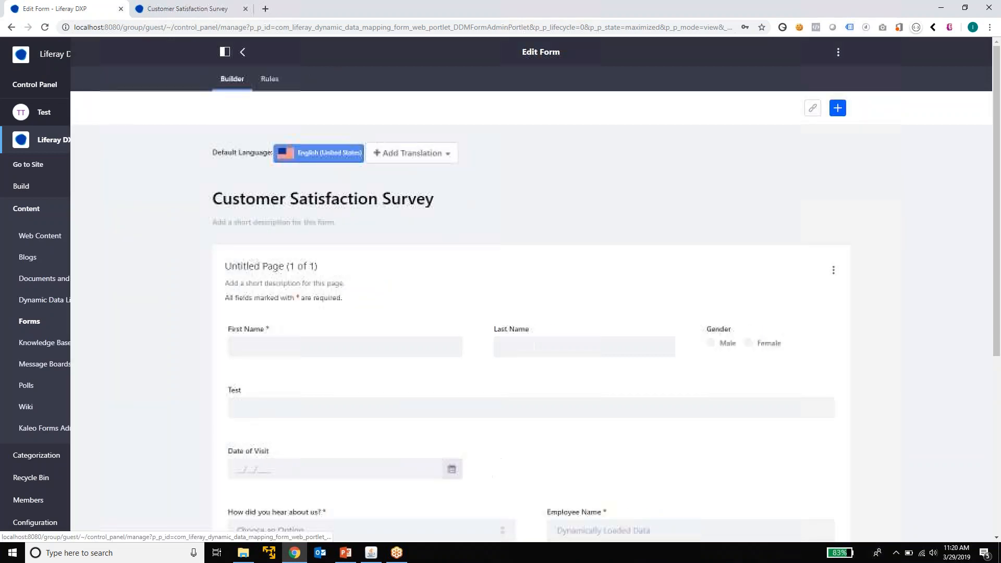
scroll(535, 202, "down", 1)
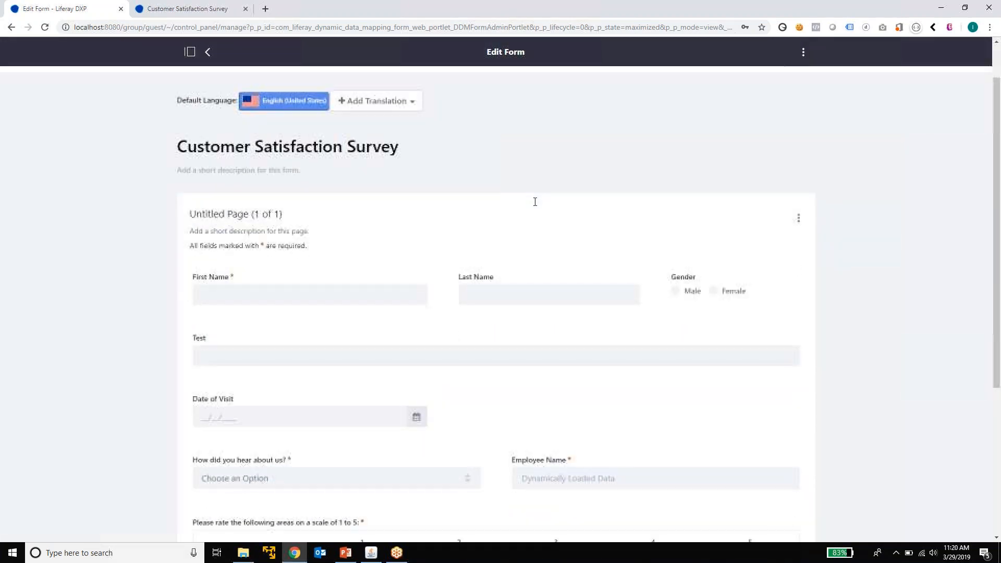
scroll(534, 202, "down", 3)
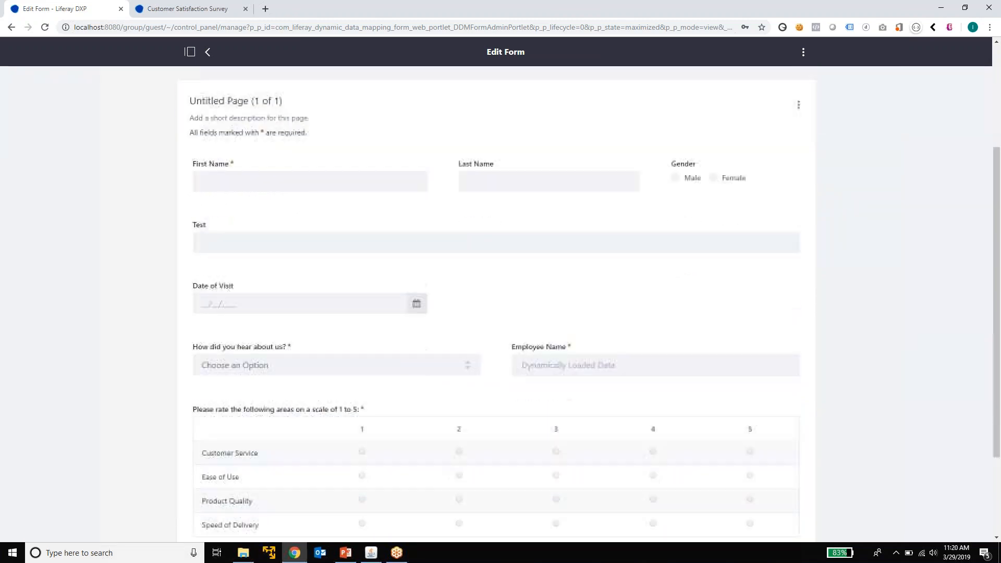
scroll(535, 202, "down", 1)
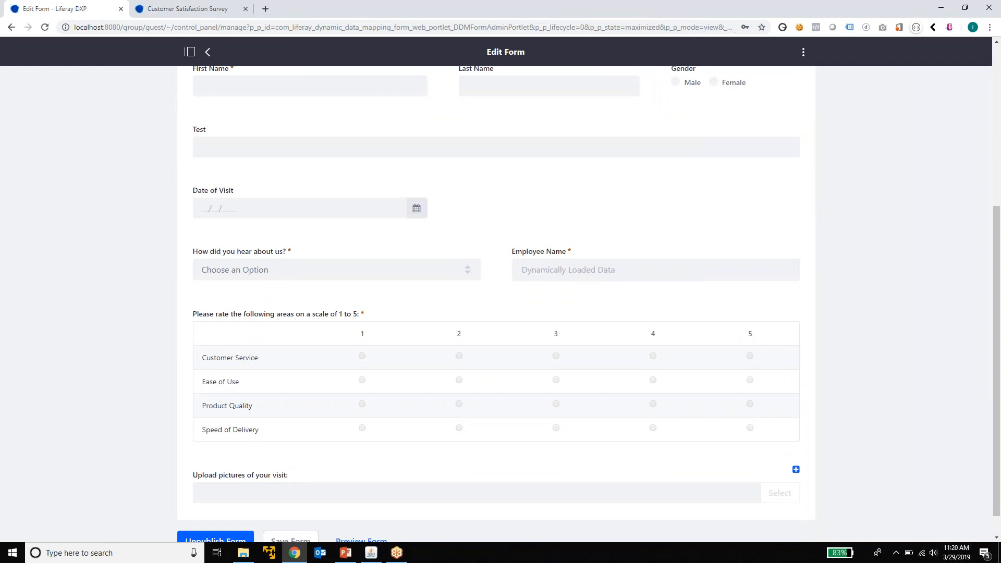
scroll(730, 237, "up", 5)
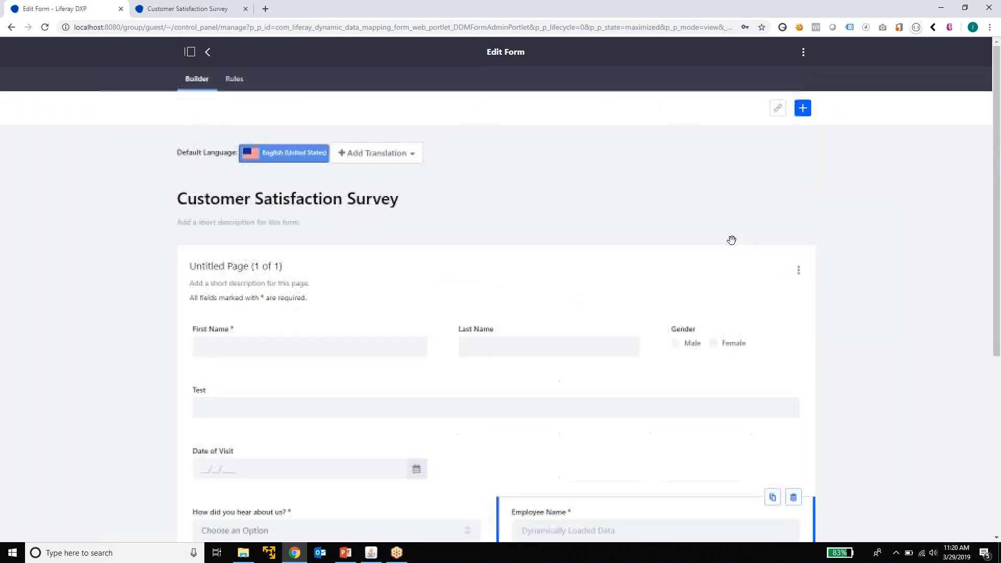
- Delete the Test field from the Customer Satisfaction Survey and confirm the removal
left_click(802, 109)
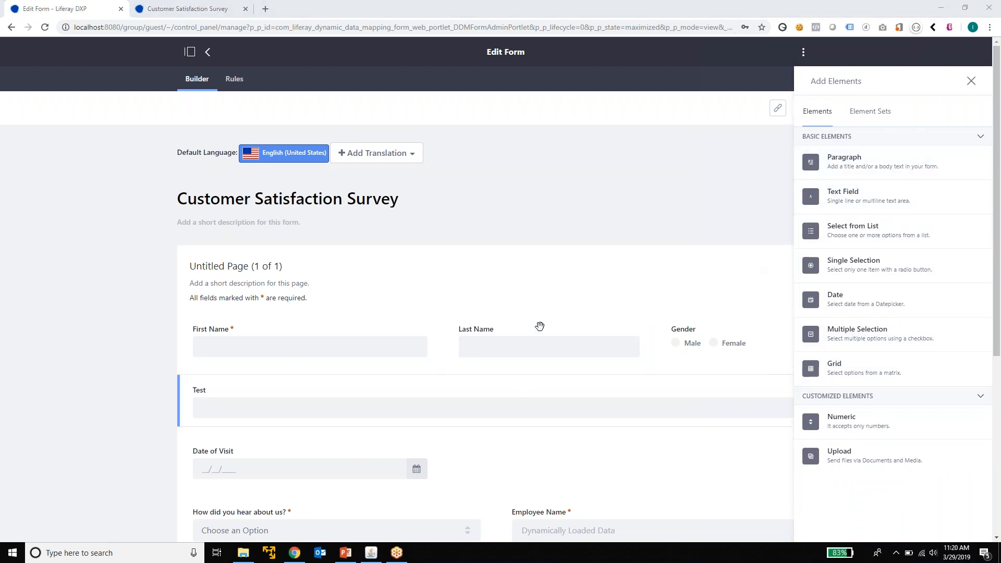
mouse_move(659, 411)
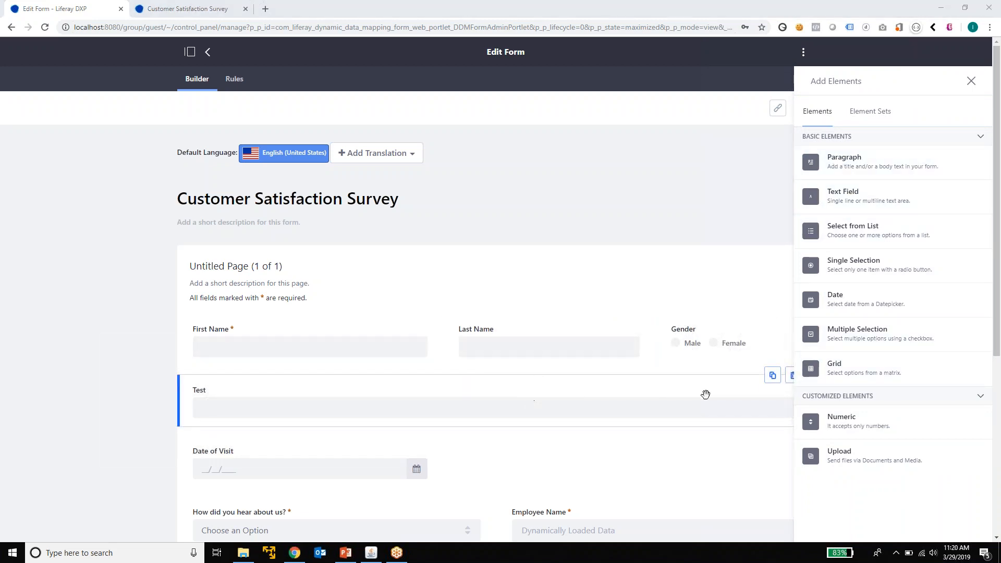
left_click(791, 376)
left_click(536, 329)
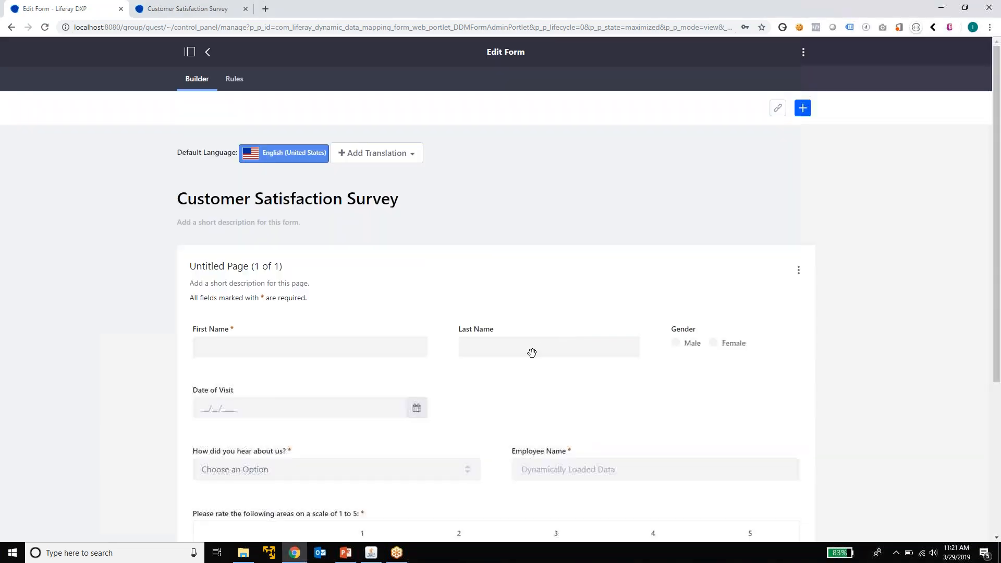
- Add a single-line text field beside Date of Visit, label it Email and make it required
mouse_move(639, 318)
left_click(803, 108)
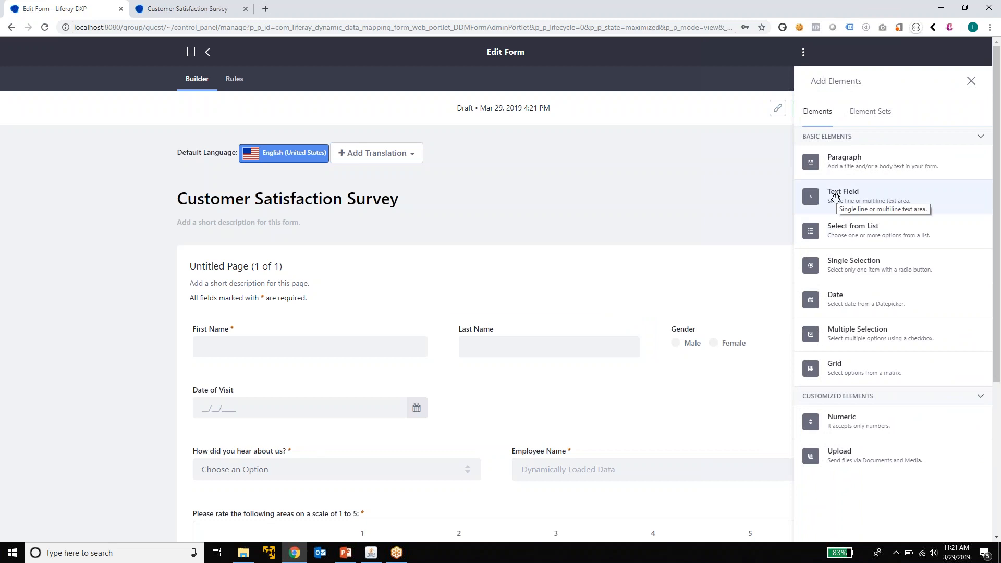
left_click_drag(841, 197, 605, 408)
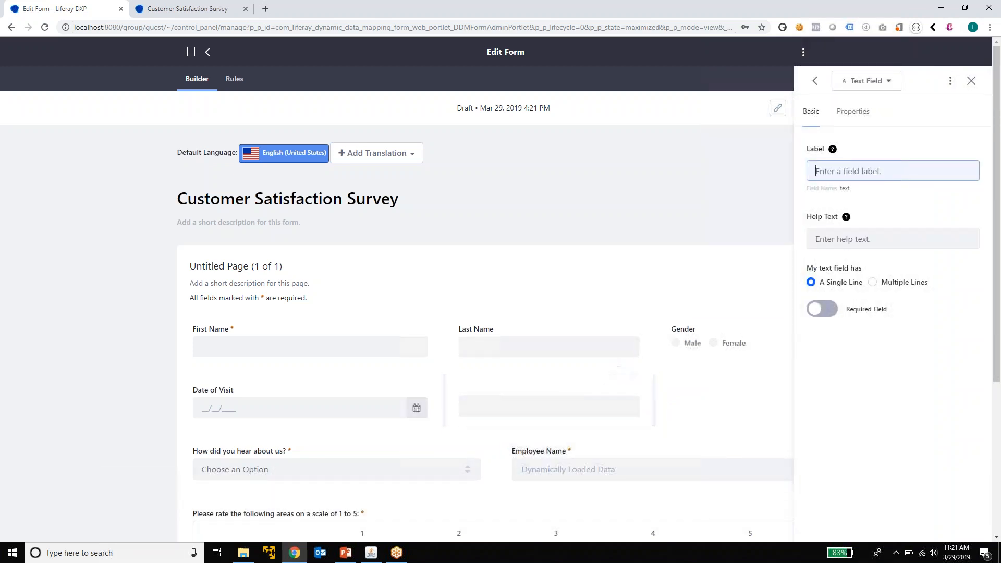
type("Email")
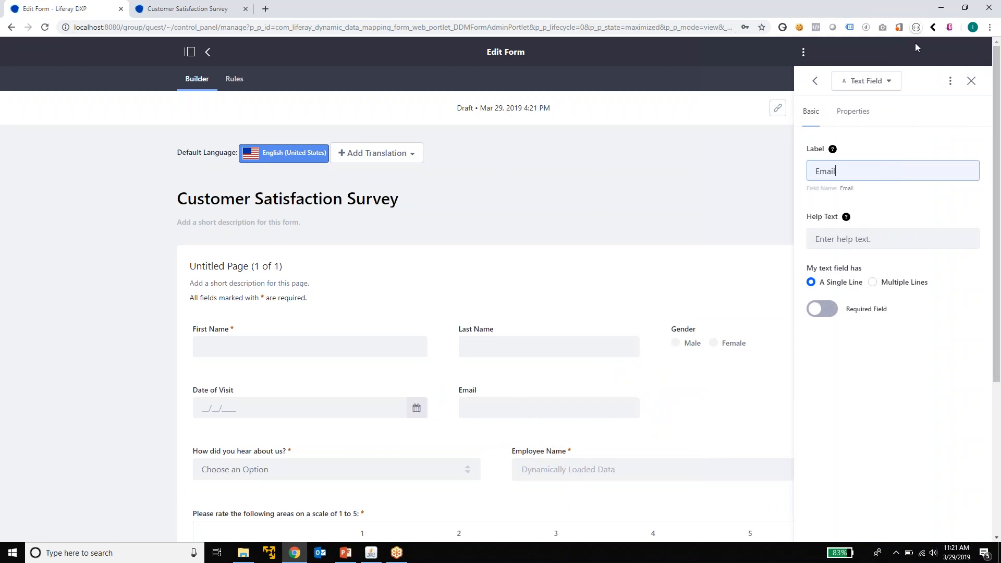
left_click(824, 317)
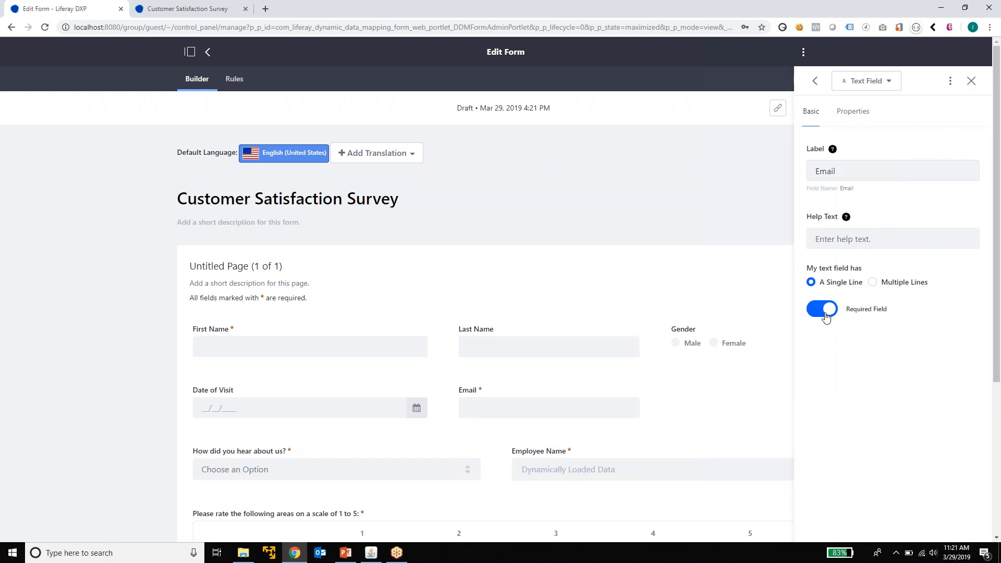
- Add validation to the Email field for input that is not email, with the error message "Please enter a valid email address"
left_click(845, 120)
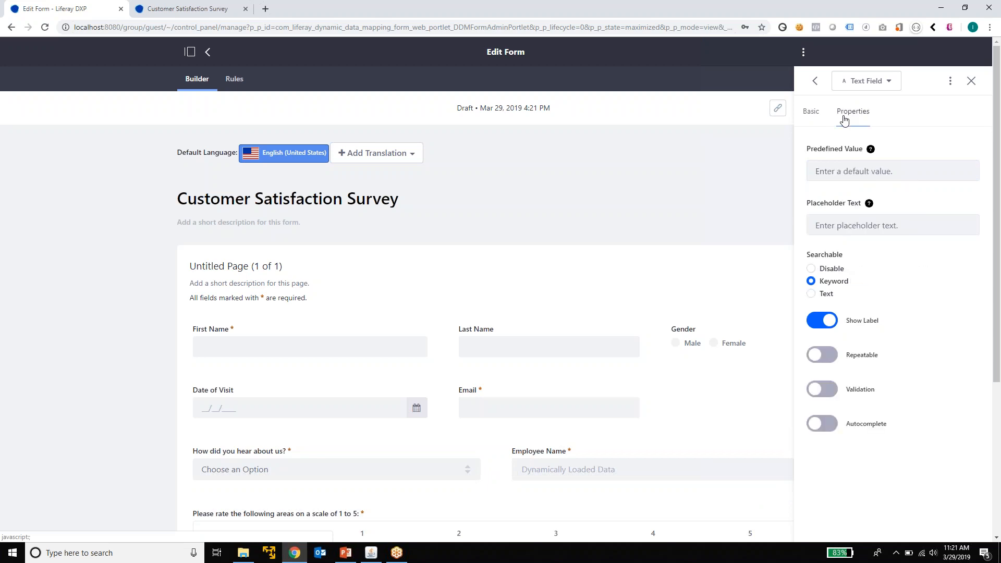
left_click(822, 389)
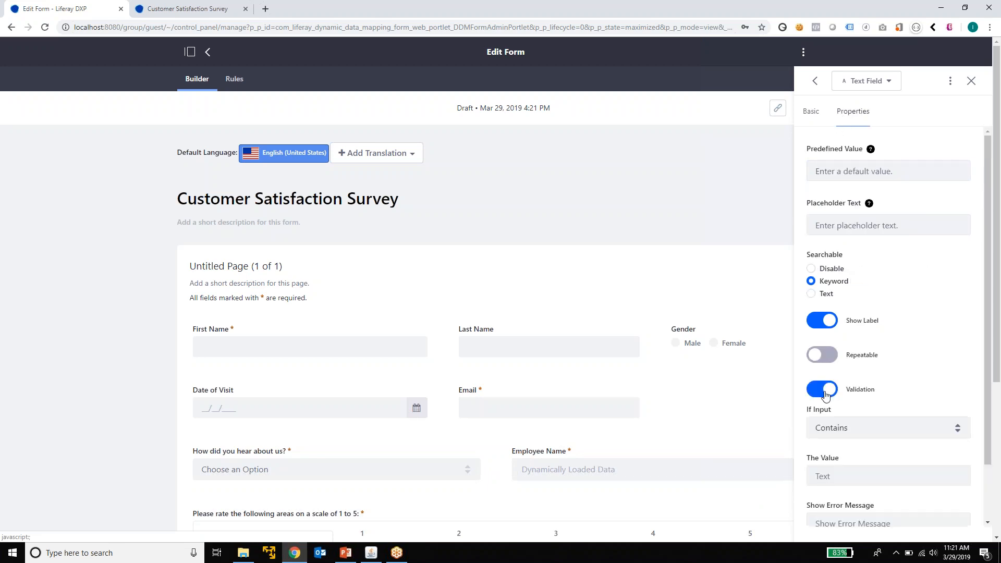
scroll(872, 447, "down", 1)
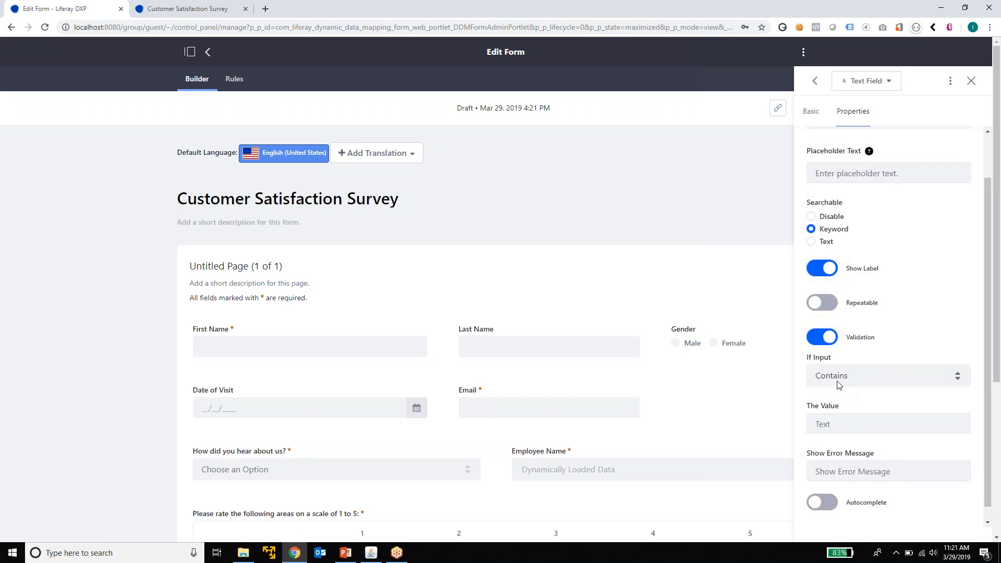
left_click(839, 384)
left_click(837, 458)
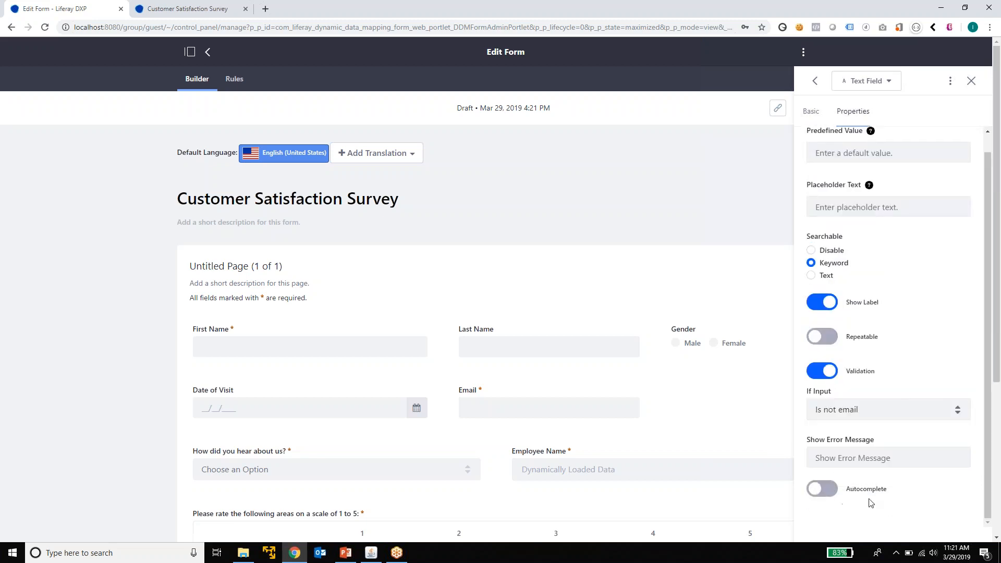
left_click(901, 463)
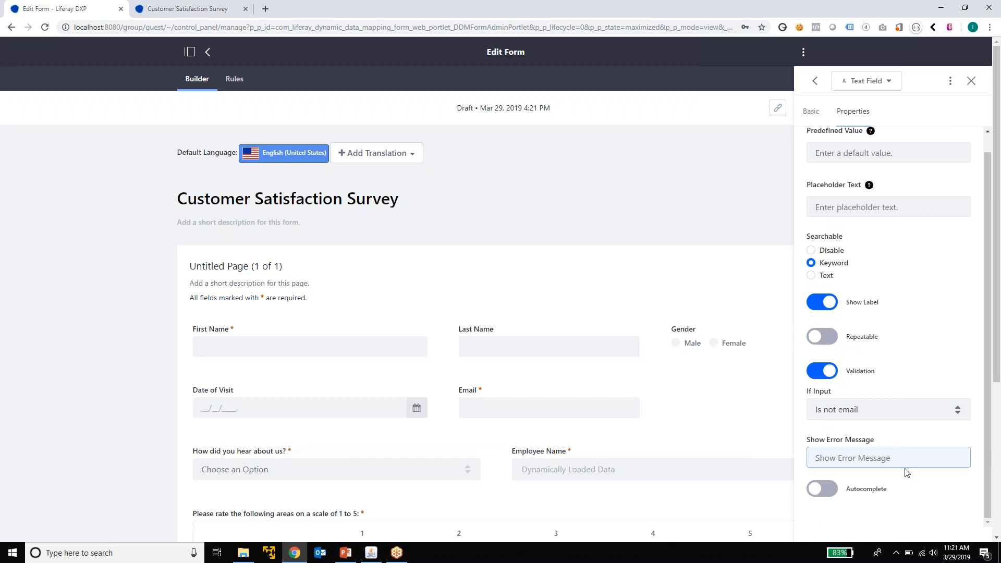
type("Please enter a valid email address")
left_click(625, 277)
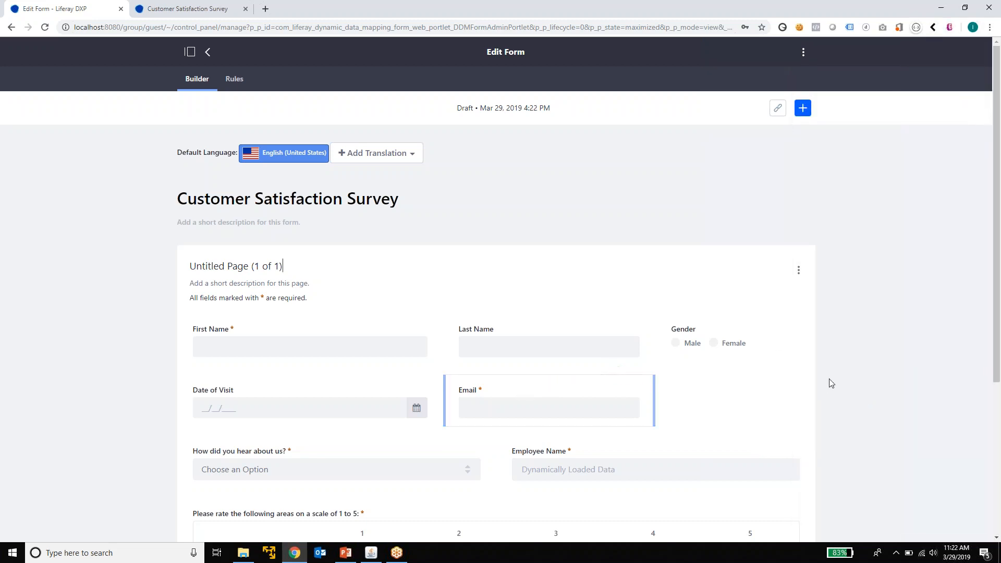
- Move the Email field onto its own row between Date of Visit and How did you hear about us?
scroll(871, 330, "down", 1)
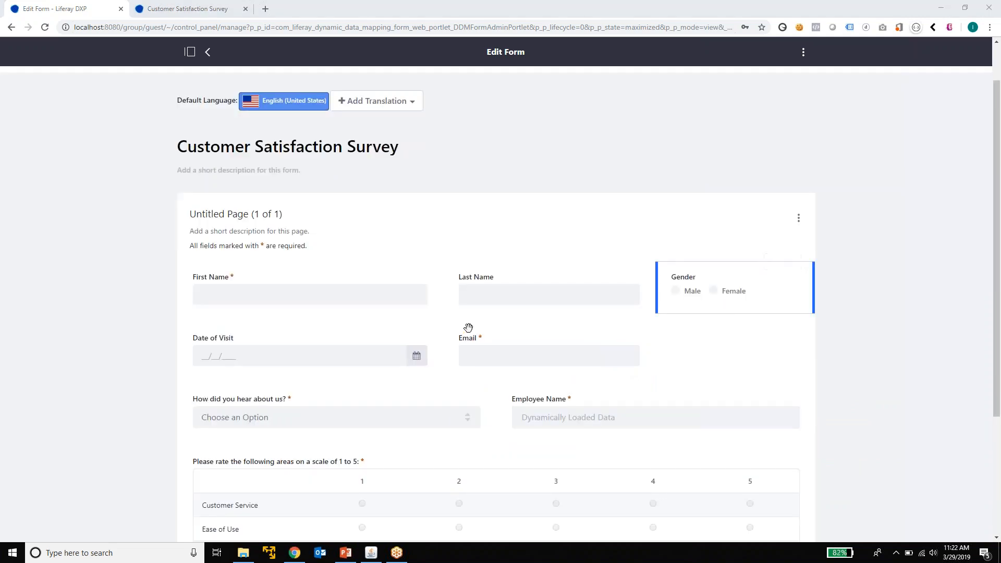
scroll(496, 365, "down", 2)
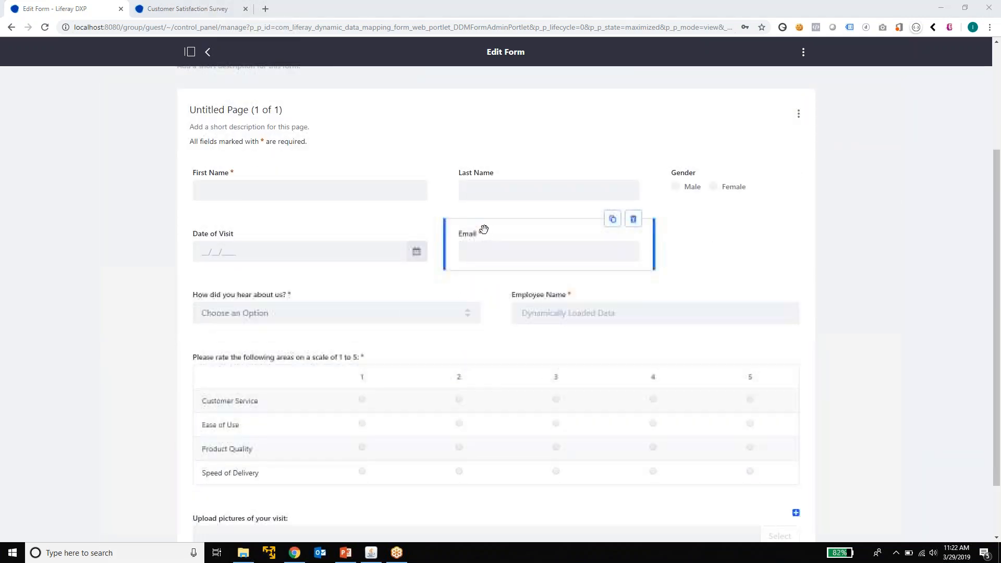
left_click_drag(488, 232, 433, 304)
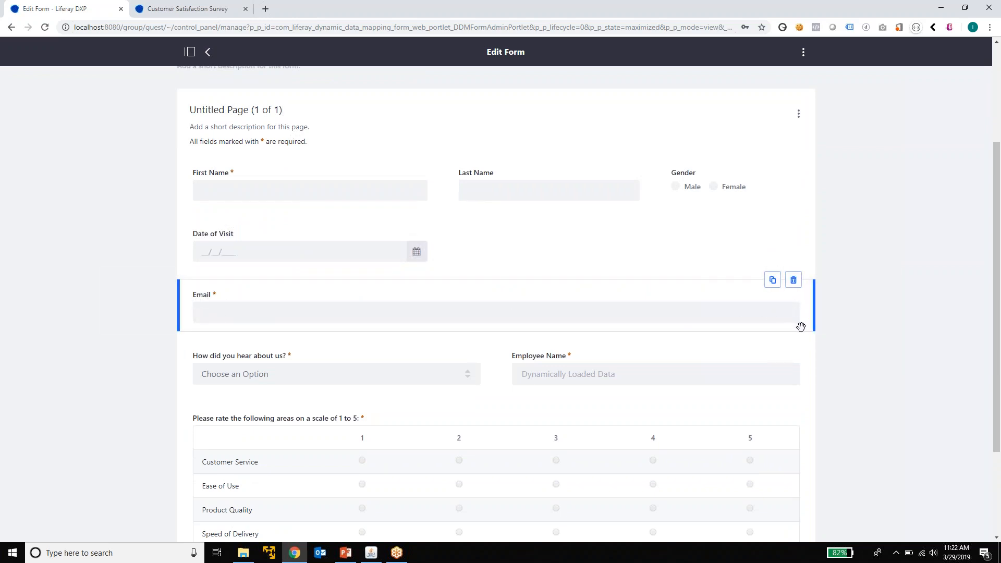
left_click(350, 353)
mouse_move(811, 313)
left_mouse_down()
mouse_move(335, 327)
mouse_move(529, 313)
mouse_move(807, 316)
left_mouse_up()
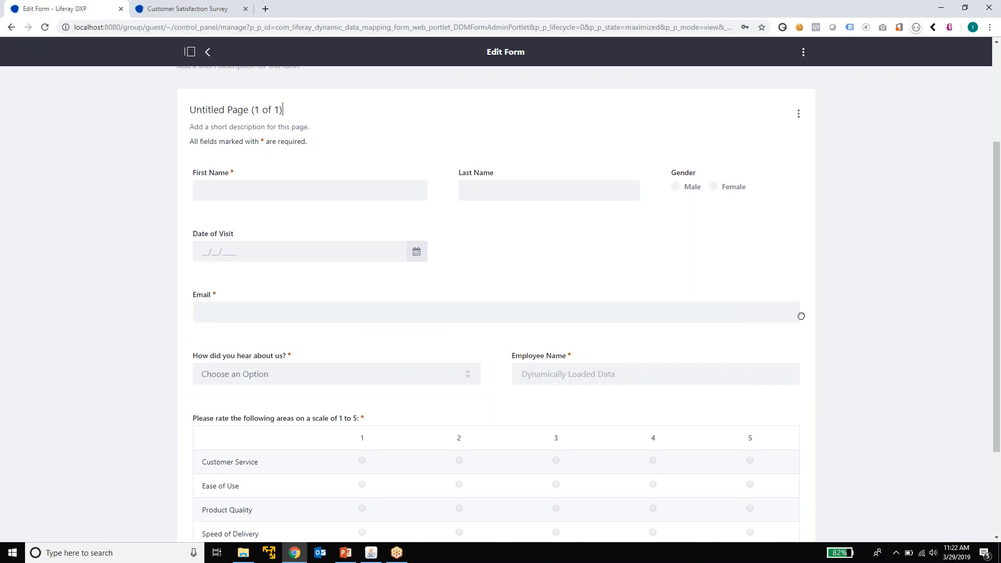
- Place the Email field beside Date of Visit and widen it to fill the rest of the row
left_click_drag(194, 290, 507, 250)
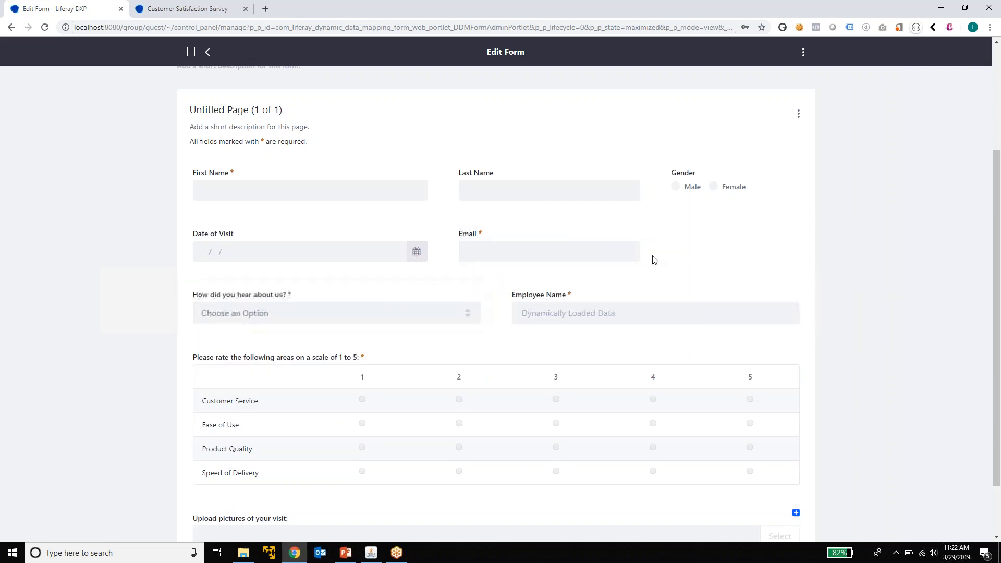
left_click_drag(662, 250, 809, 243)
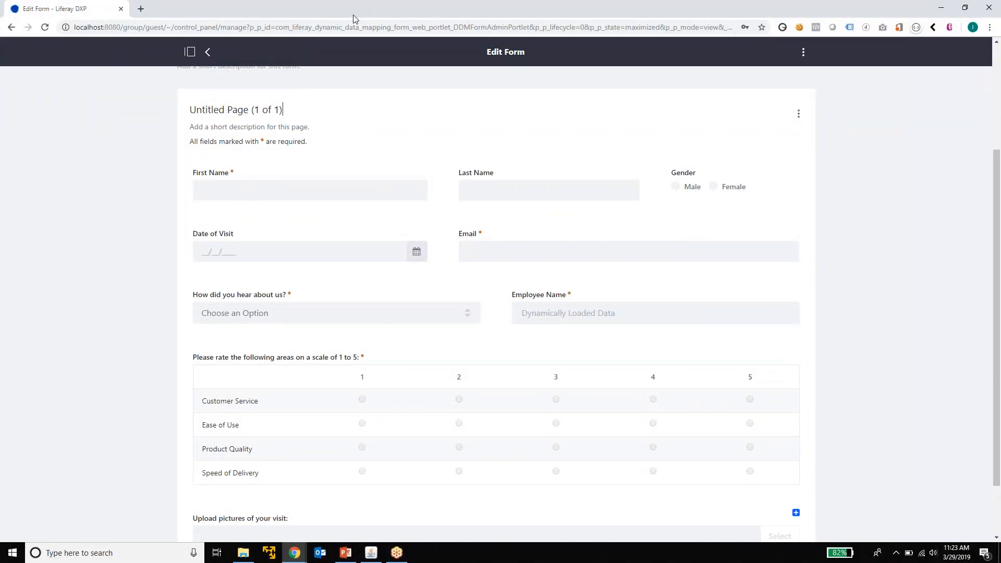
- Detach the form builder into its own browser window and narrow it to preview the mobile-width layout
left_click_drag(354, 15, 405, 56)
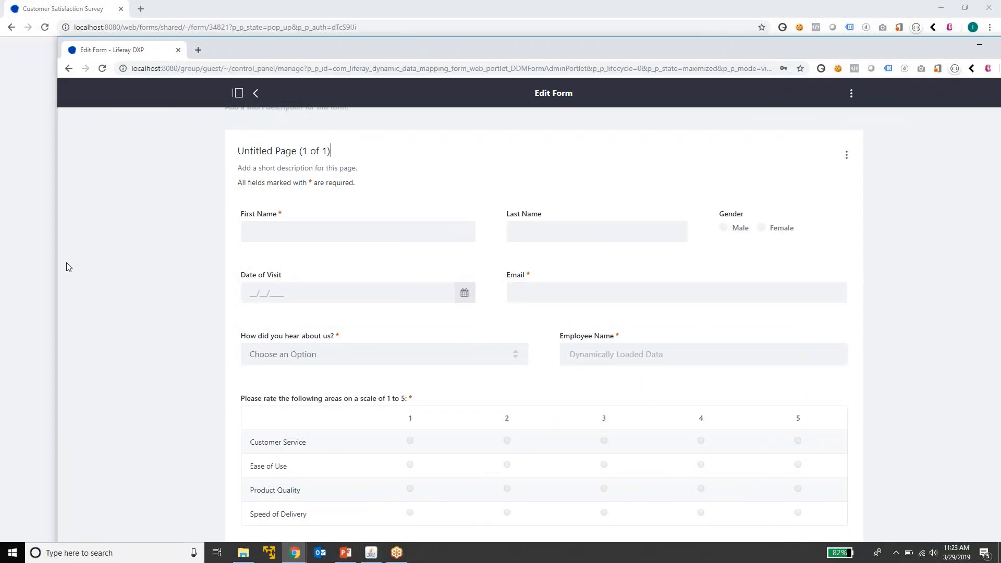
left_click_drag(59, 275, 269, 276)
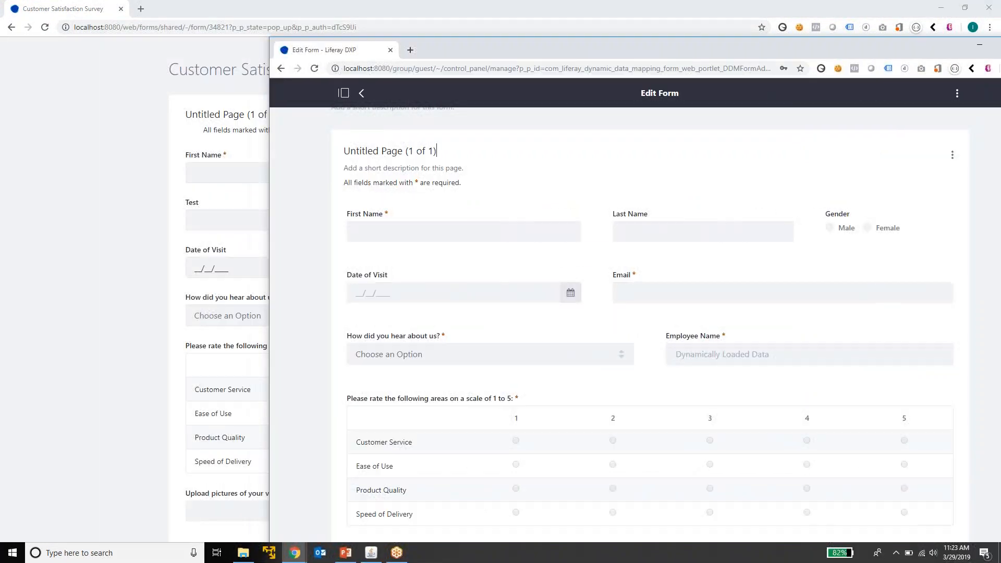
left_click_drag(471, 53, 349, 14)
left_click_drag(147, 246, 480, 257)
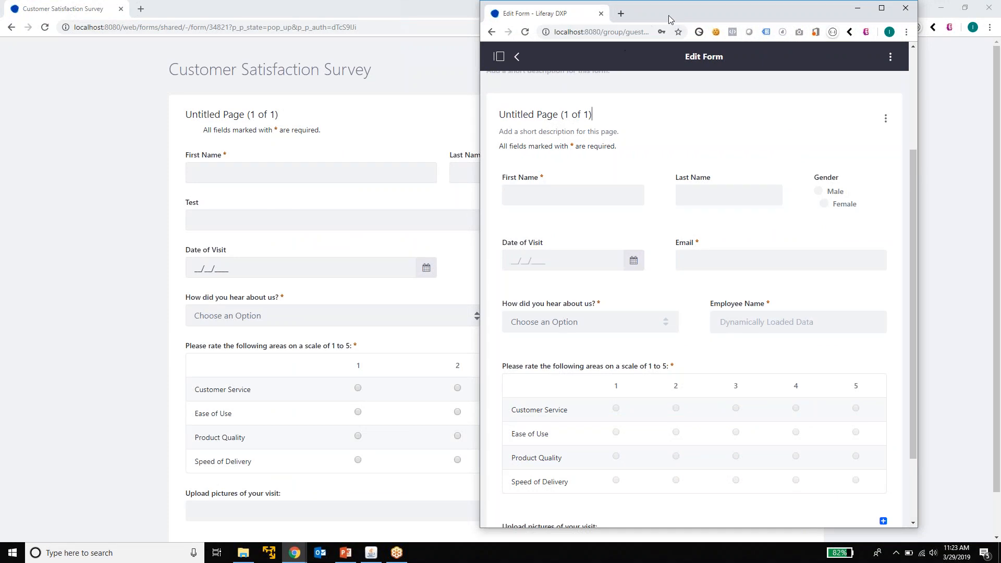
left_click_drag(678, 19, 542, 58)
left_click_drag(345, 196, 518, 200)
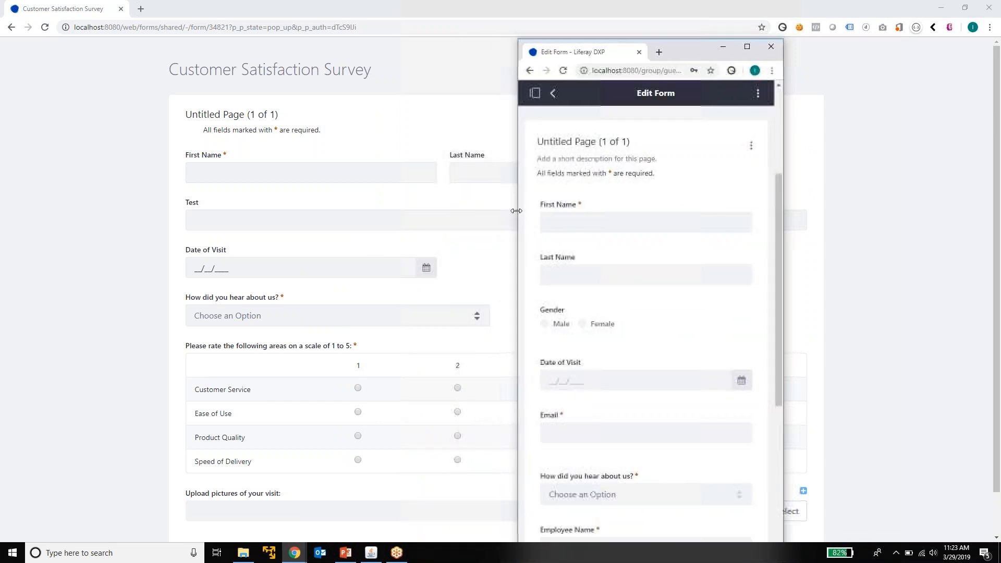
- Look through the form's fields in the narrow layout and return the builder to the main browser window
scroll(666, 251, "down", 6)
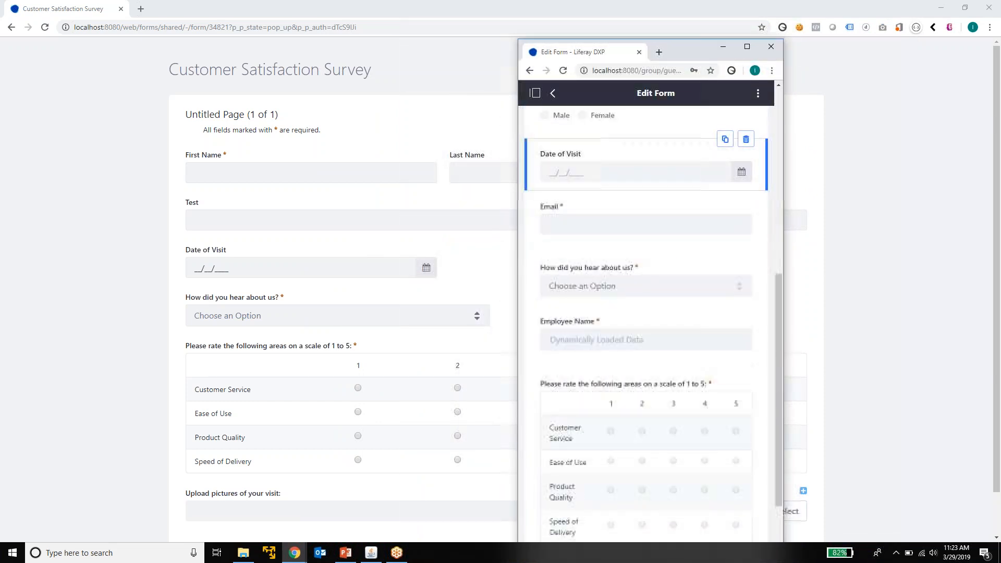
scroll(666, 253, "up", 6)
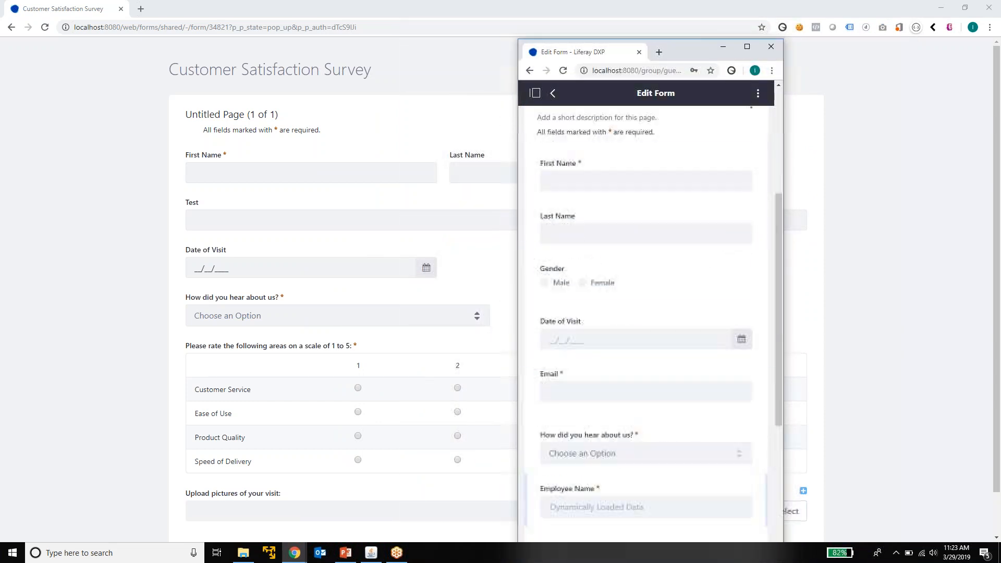
scroll(666, 253, "up", 1)
left_click_drag(564, 56, 57, 8)
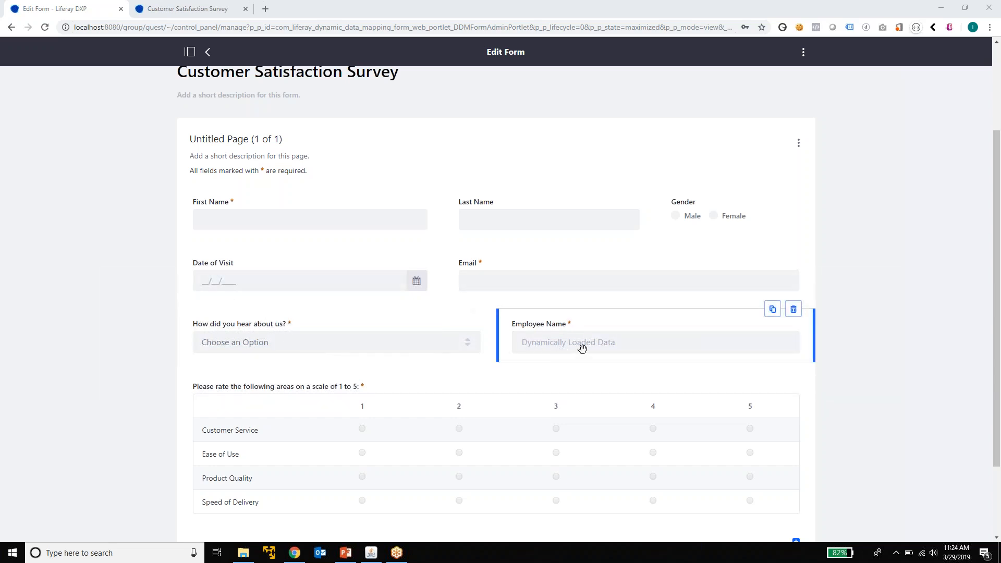
- Open the Employee Name field's data provider settings for review, and save the form without leaving it
left_click(592, 328)
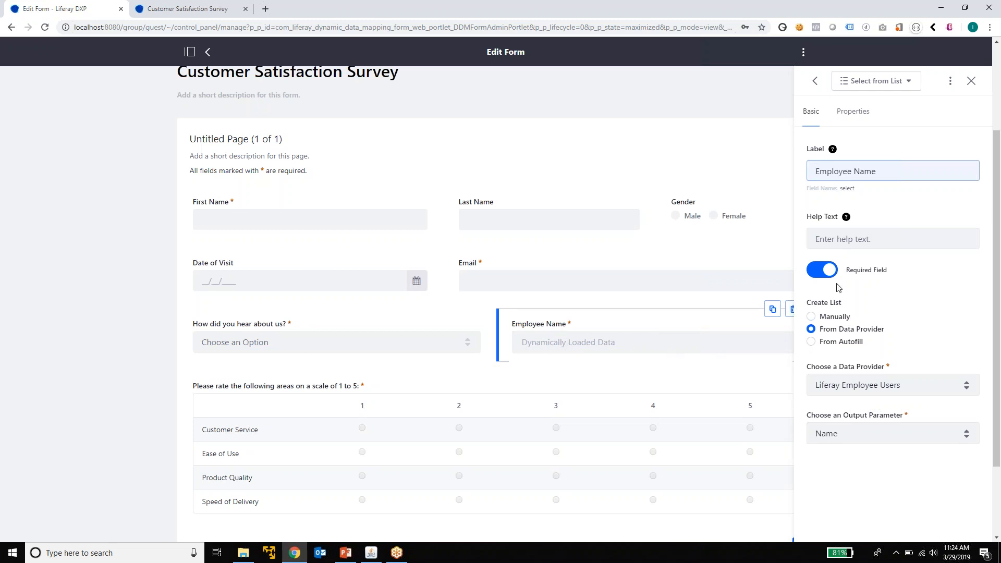
left_click(208, 53)
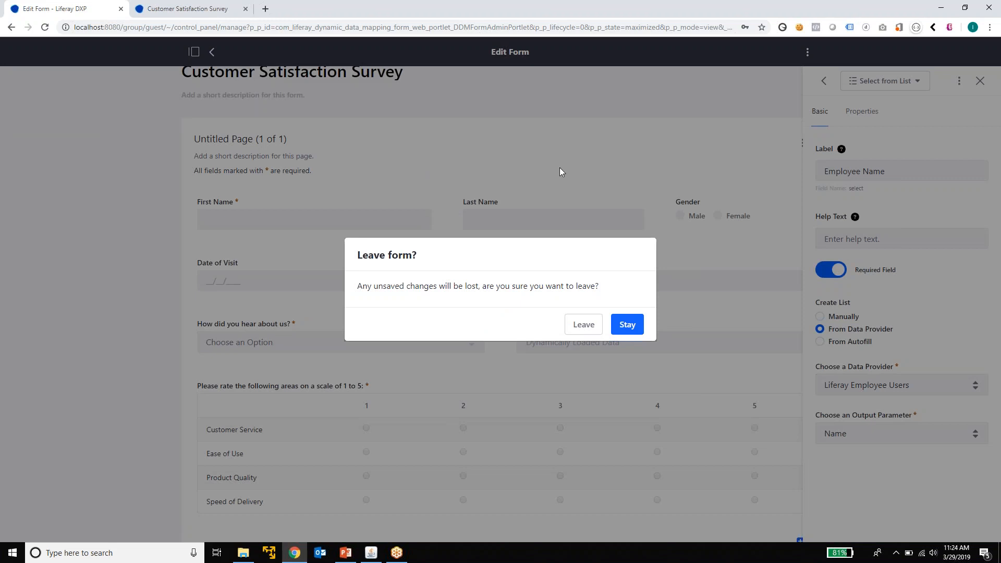
left_click(628, 324)
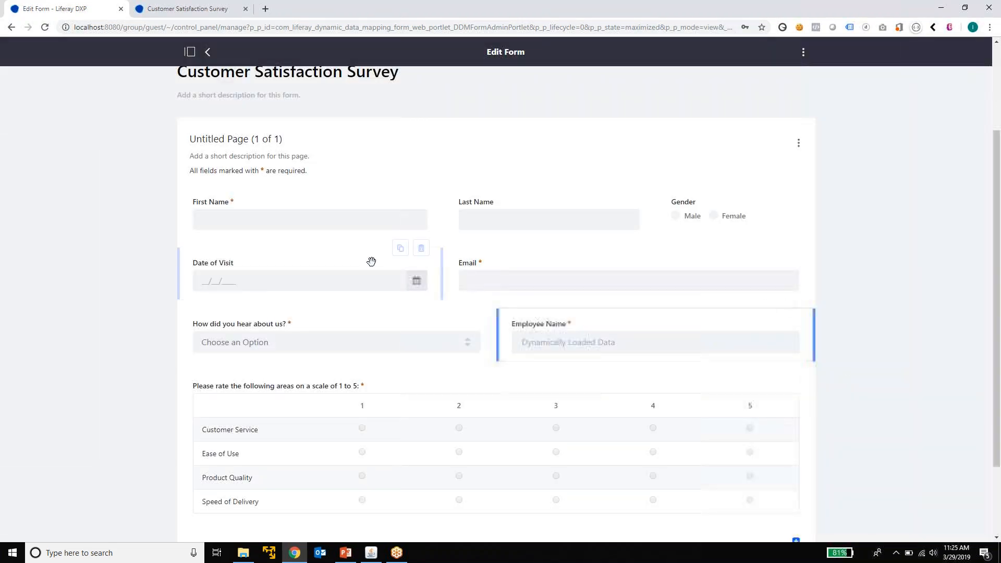
scroll(371, 261, "down", 2)
left_click(291, 513)
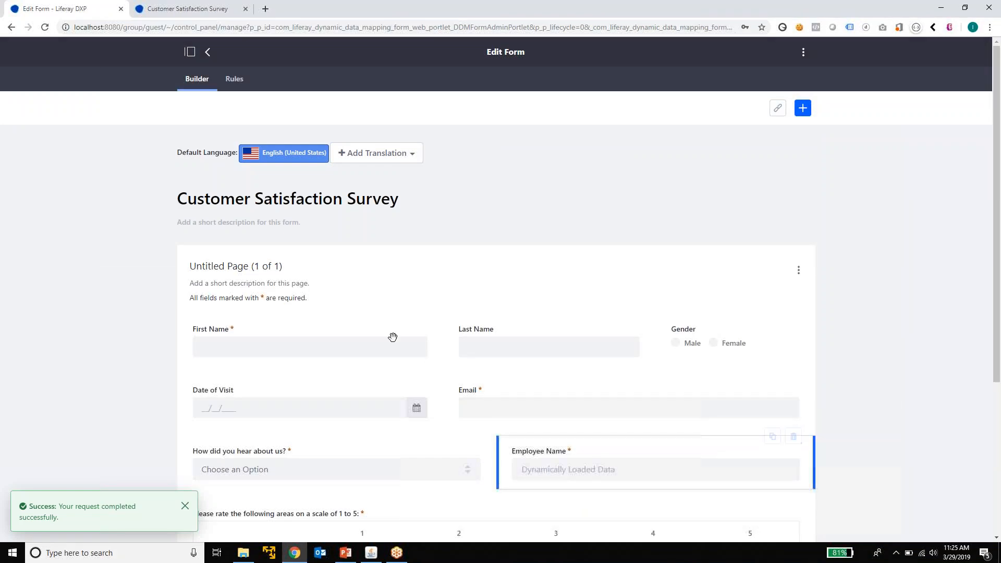
- Leave the form editor and open the list of data providers for Forms
left_click(208, 54)
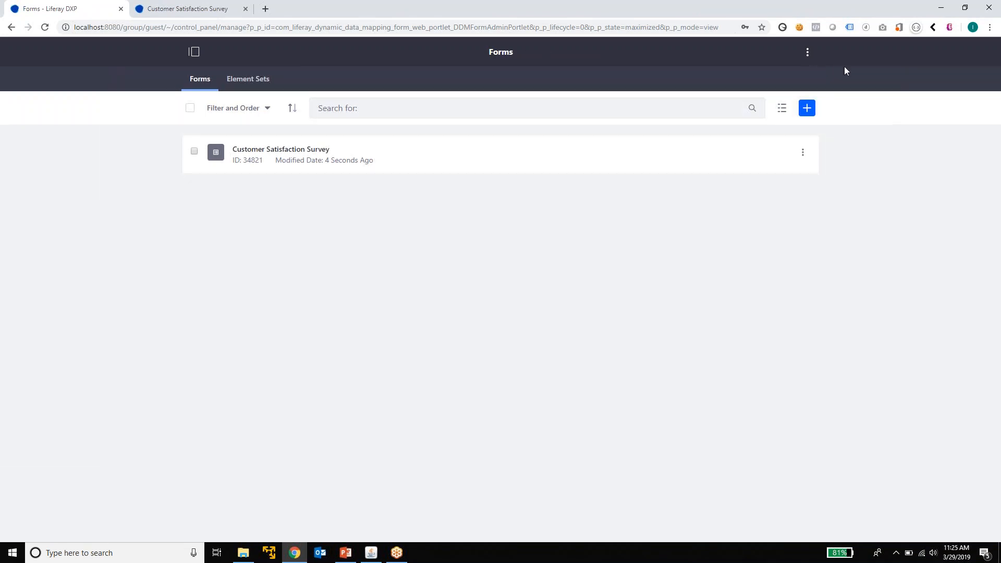
left_click(808, 54)
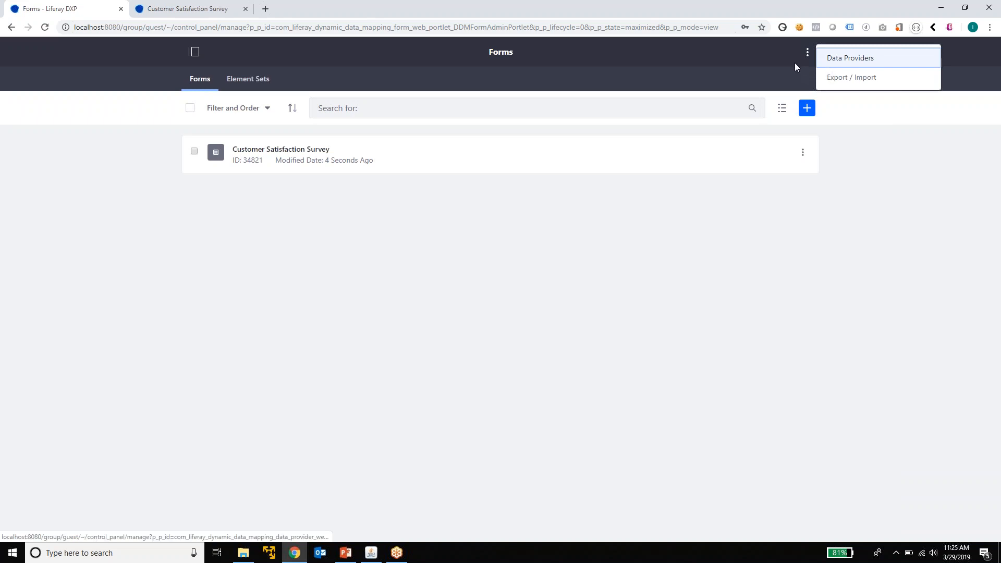
left_click(833, 67)
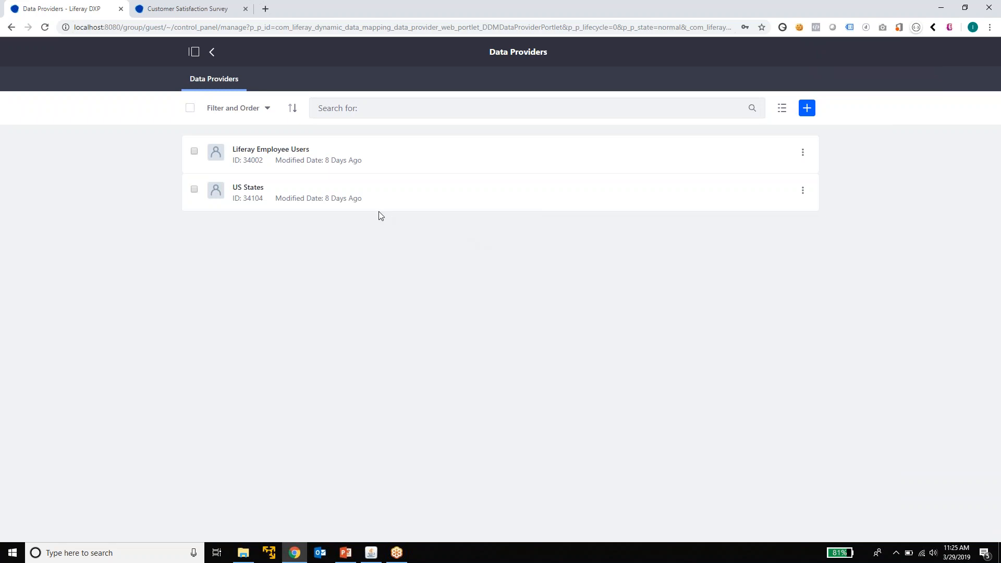
- Review the Liferay Employee Users data provider's URL, authentication, timeout, inputs and outputs, and return to the data providers list
left_click(248, 155)
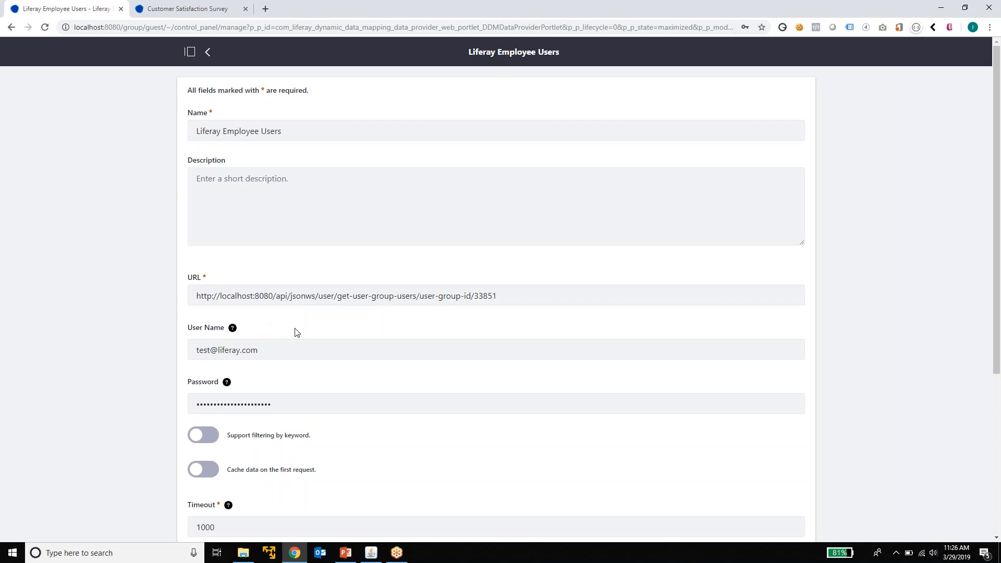
scroll(295, 332, "down", 2)
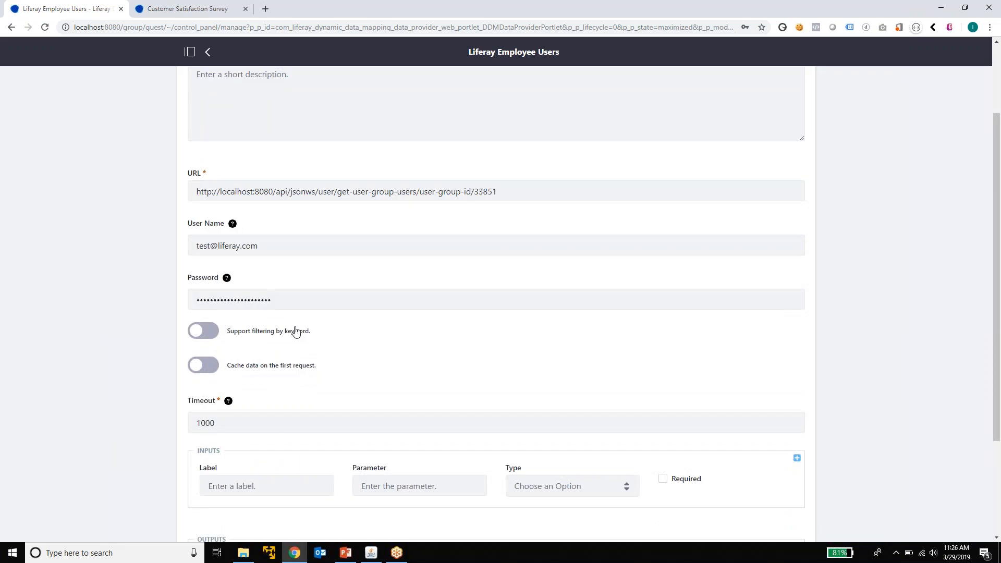
scroll(296, 296, "down", 2)
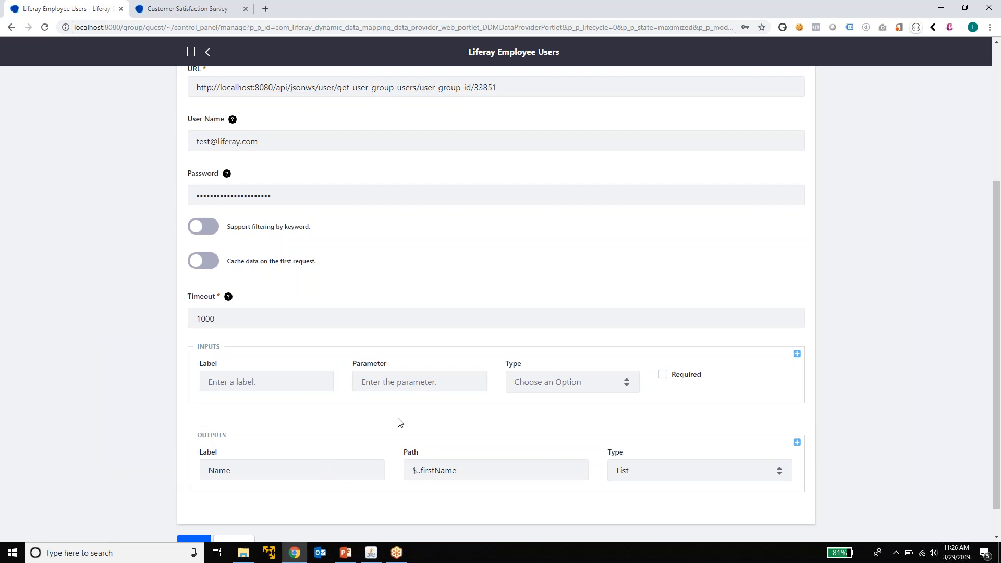
scroll(399, 420, "up", 4)
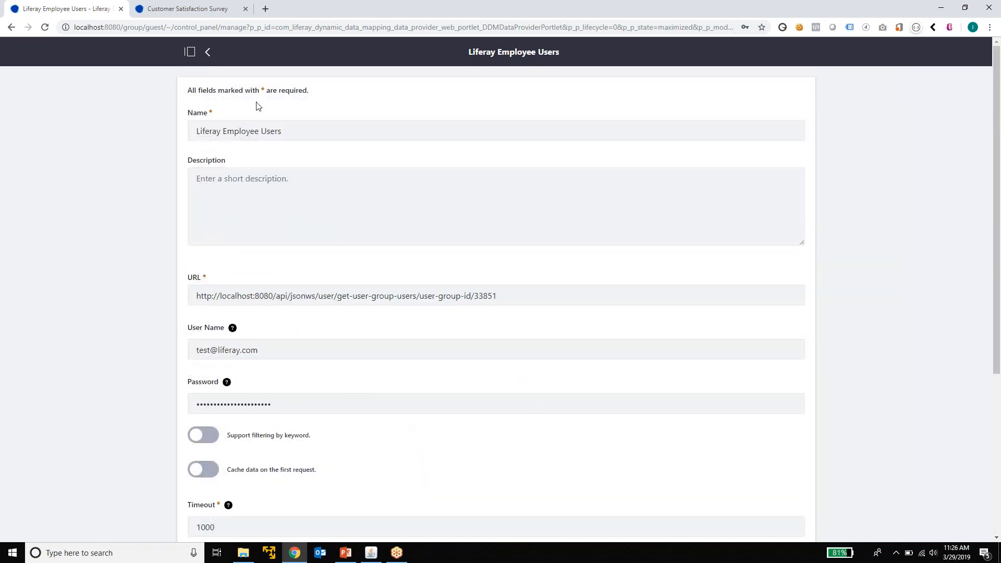
left_click(207, 52)
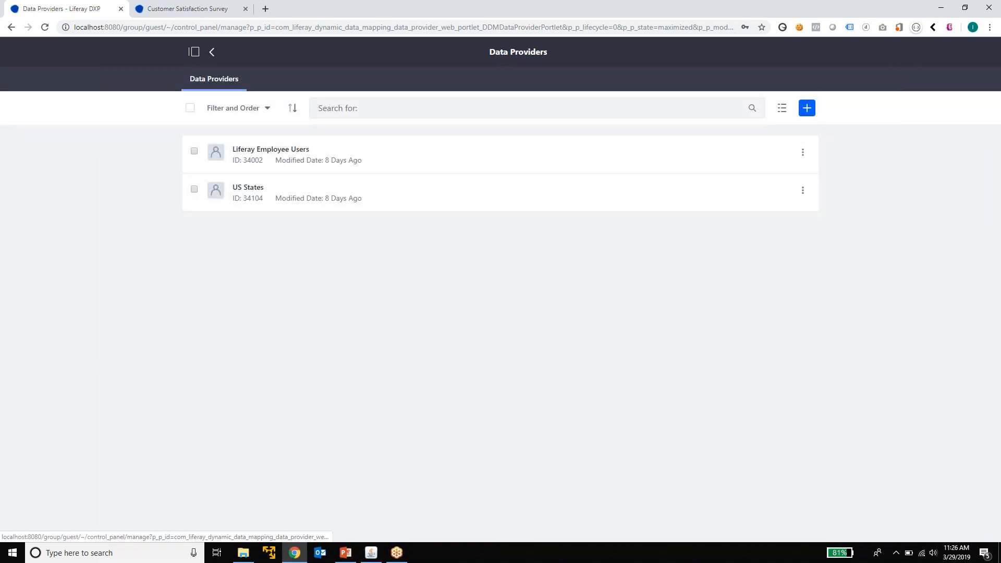
- Open the Employees user group from the Control Panel's user administration to see its members
left_click(194, 53)
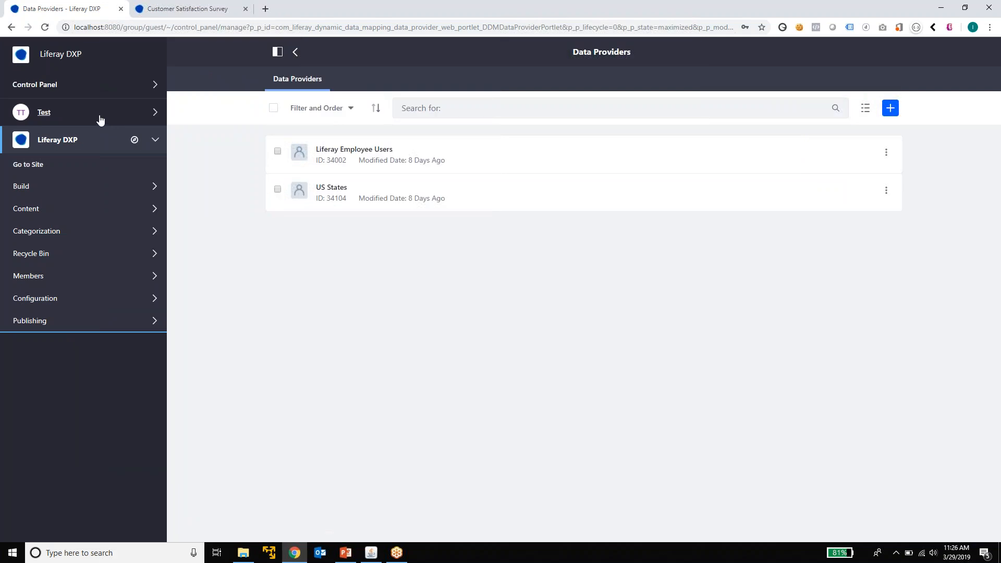
left_click(80, 88)
left_click(47, 111)
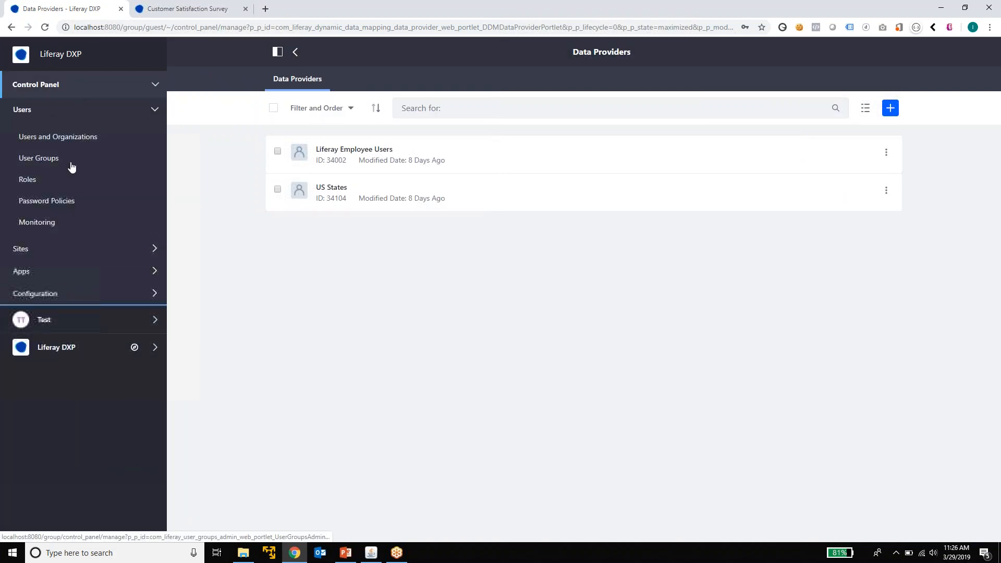
left_click(42, 159)
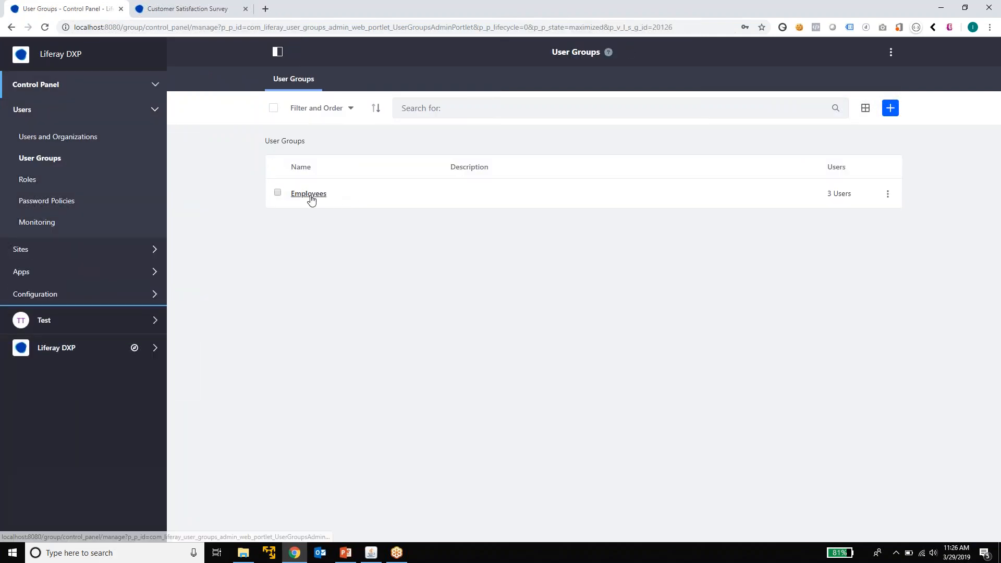
left_click(309, 194)
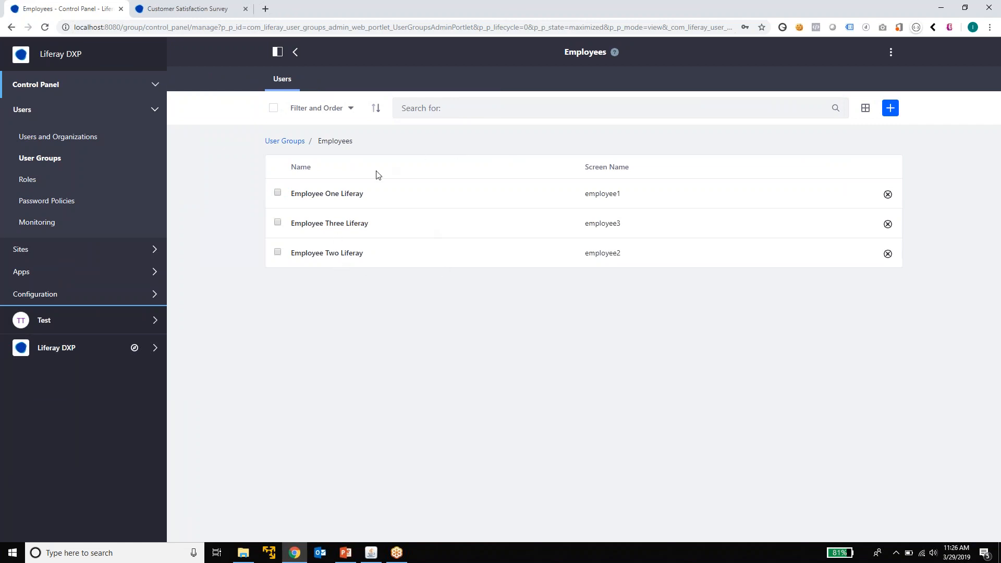
- In the published survey, answer "How did you hear about us?" with Employee and check the Employee Name choices
left_click(223, 9)
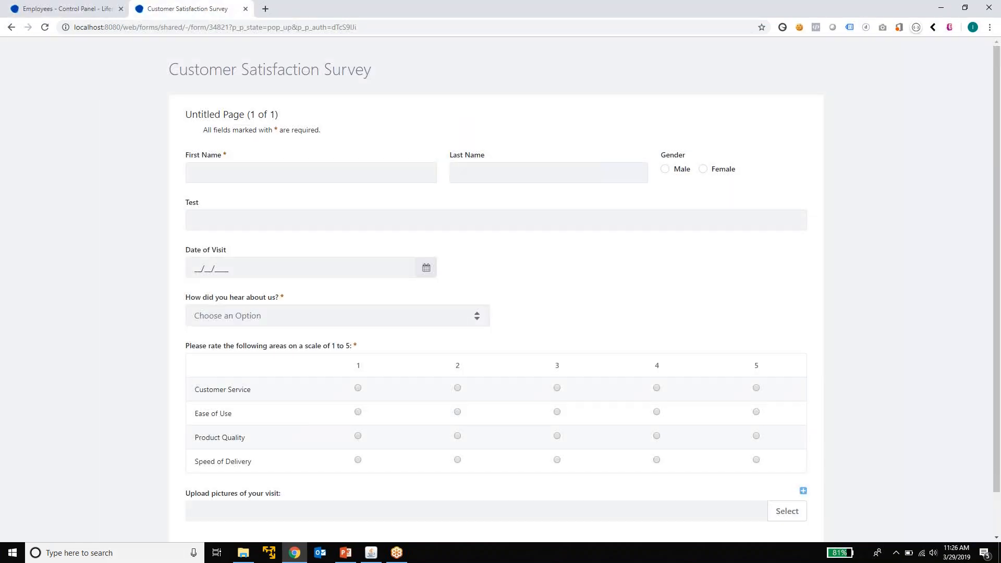
left_click(381, 319)
left_click(252, 356)
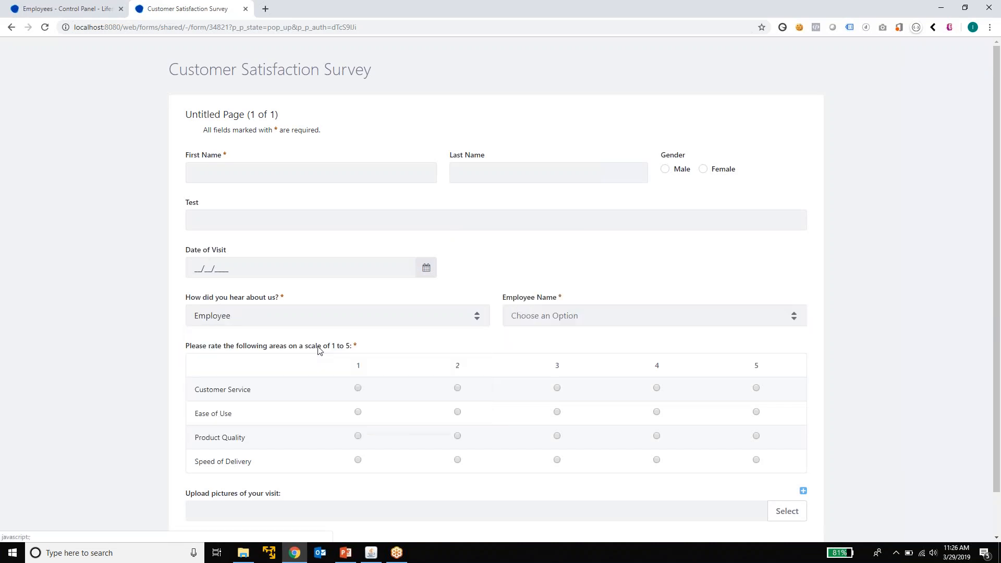
left_click(549, 313)
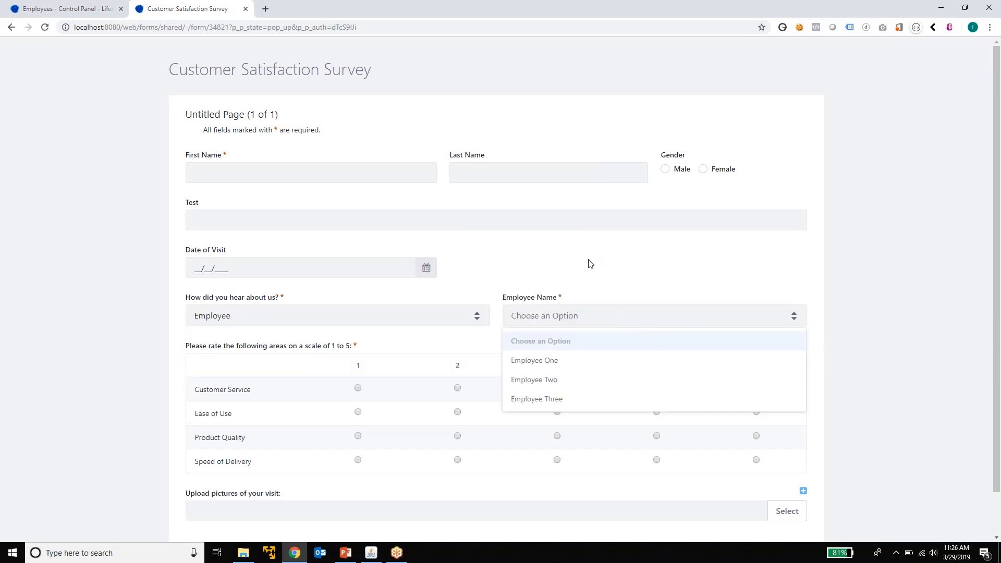
left_click(573, 280)
- Remove the member with screen name employee3 from the Employees user group
left_click(73, 9)
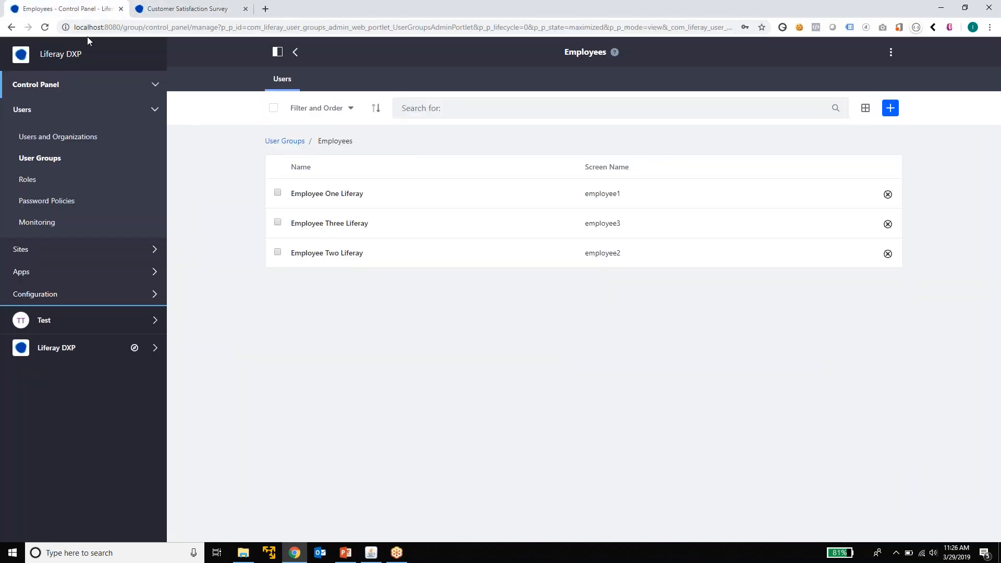
left_click(278, 222)
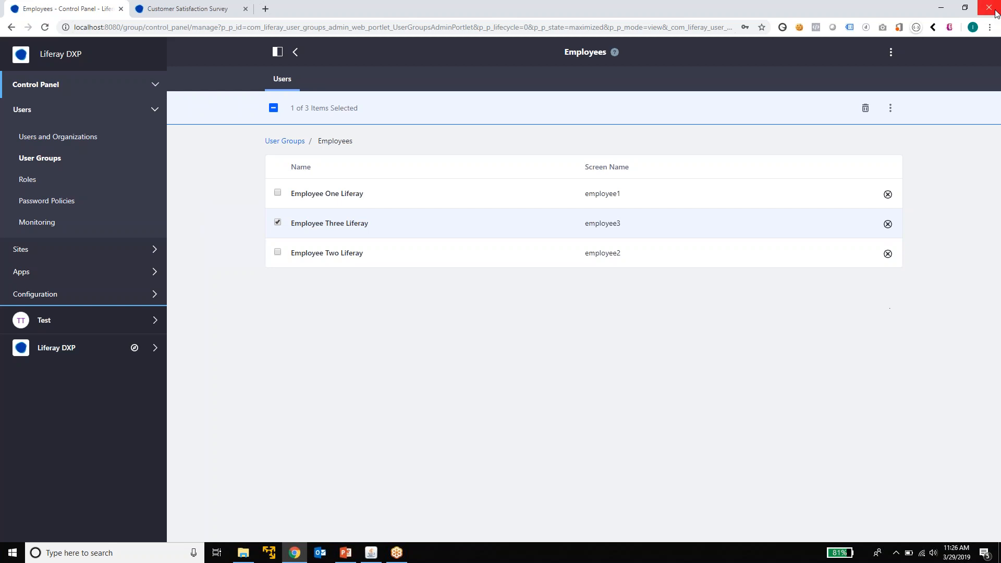
left_click(989, 28)
left_click(865, 108)
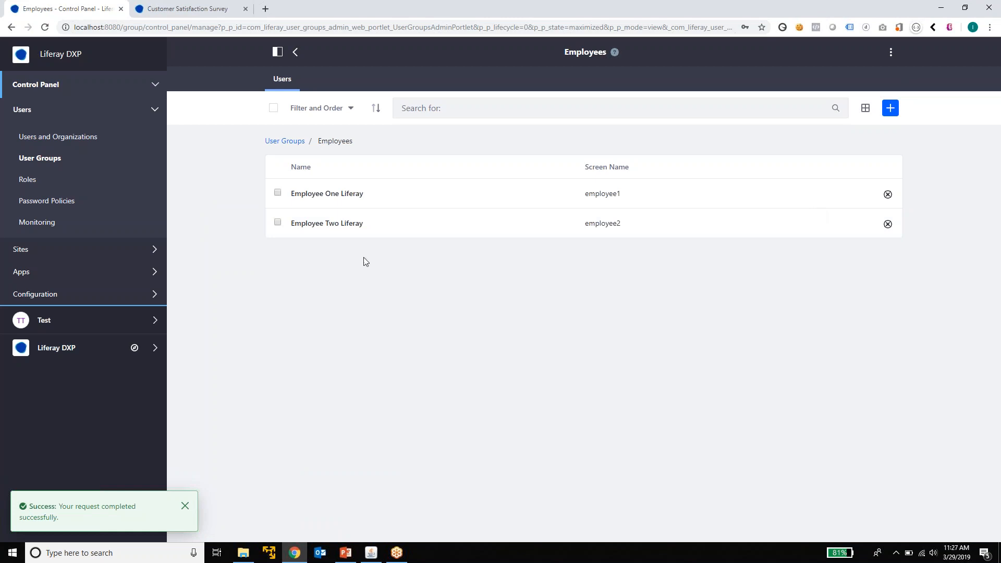
- Reload the published survey, choose Employee as the referral source again, and recheck the Employee Name choices
left_click(203, 10)
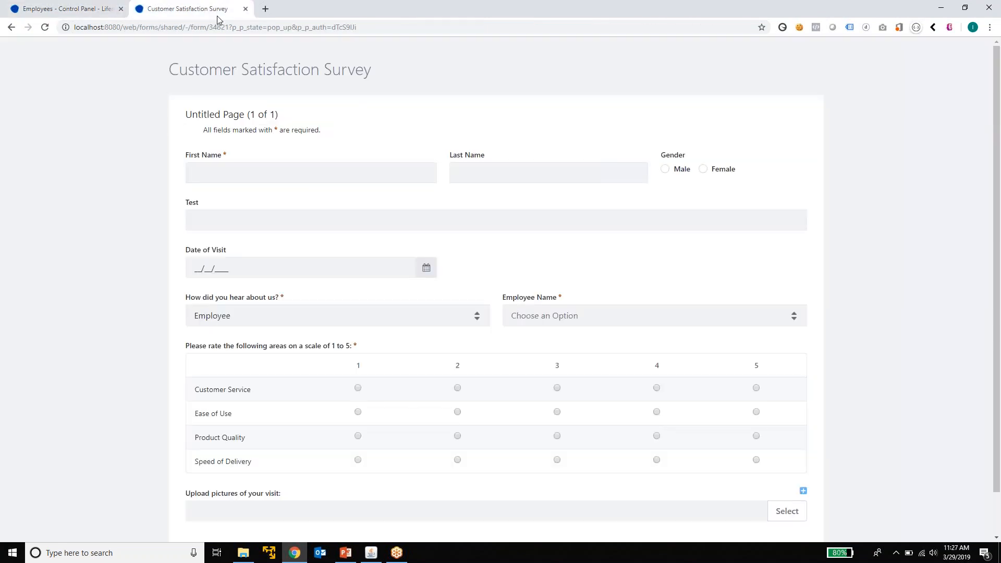
left_click(43, 31)
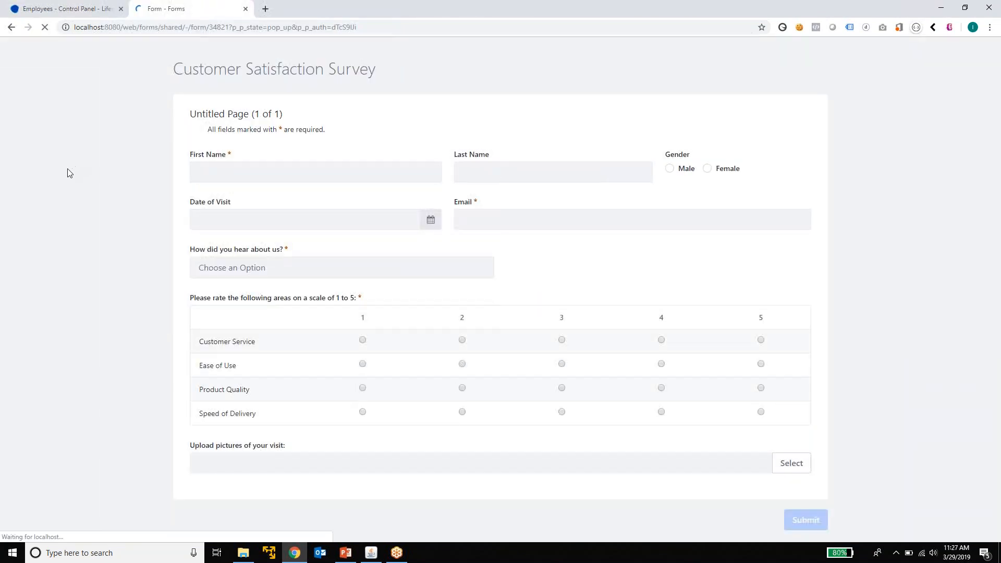
left_click(354, 268)
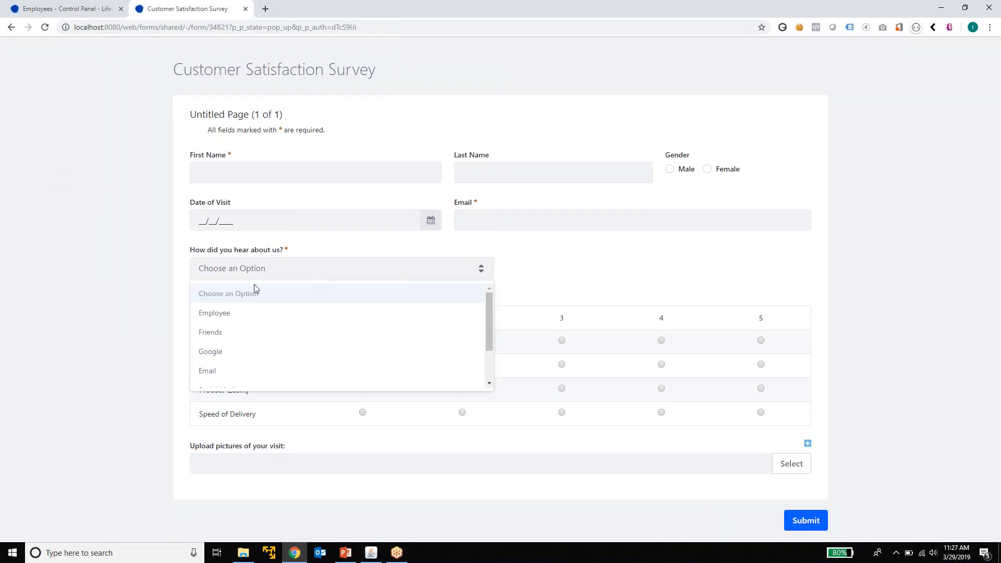
left_click(224, 314)
left_click(511, 268)
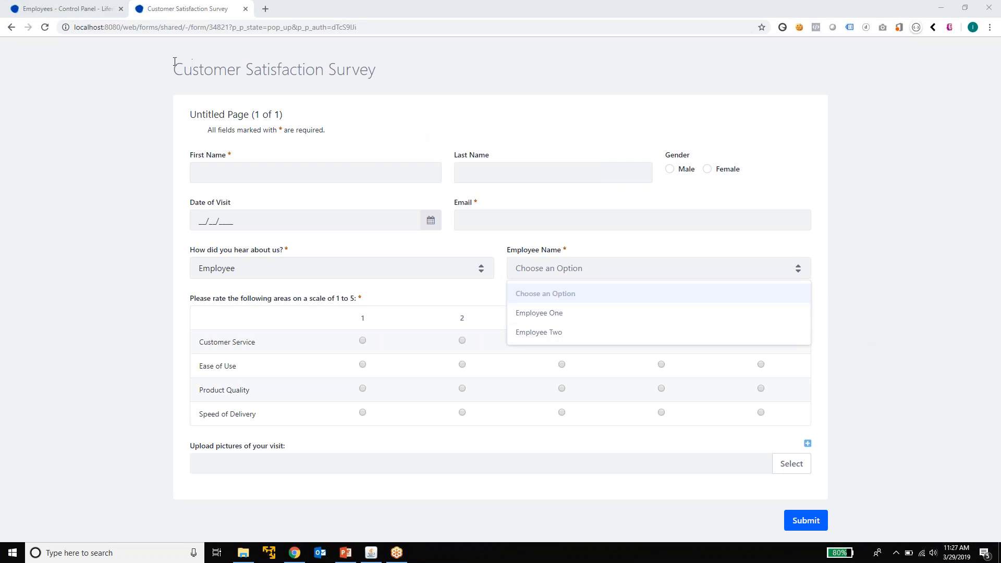
- Return to the Liferay DXP site's Forms content and open the Customer Satisfaction Survey for editing
left_click(67, 9)
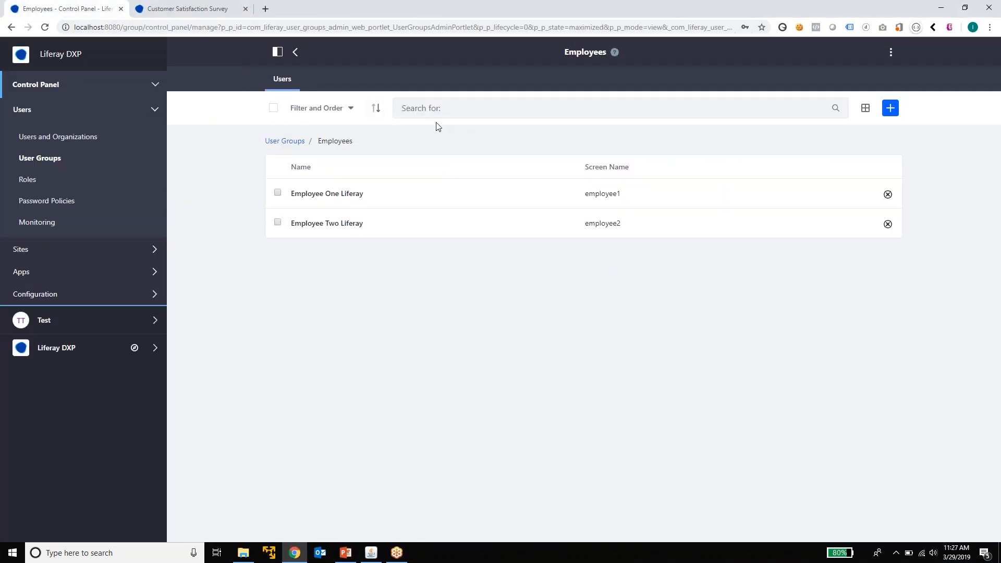
left_click(93, 299)
left_click(91, 296)
left_click(96, 115)
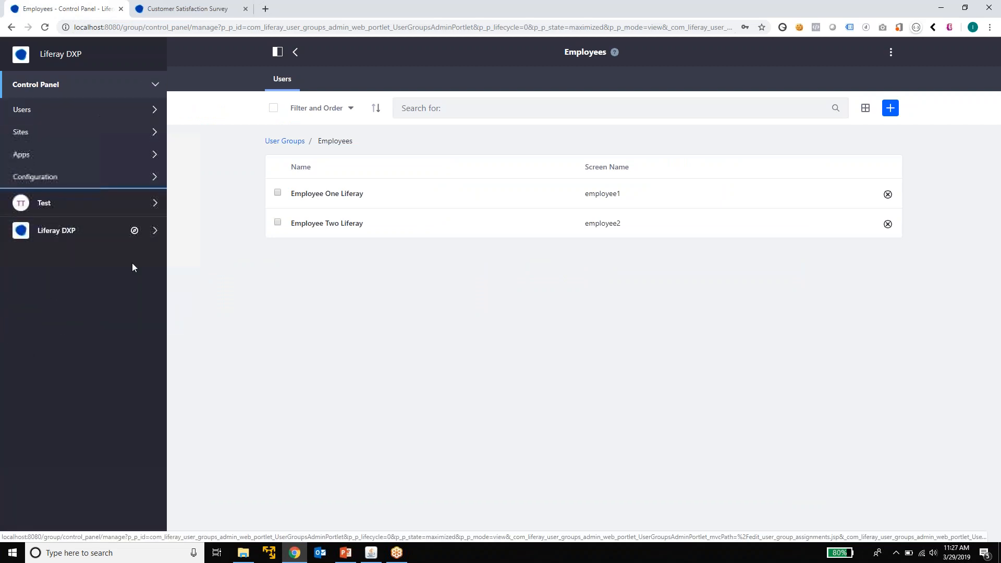
left_click(106, 238)
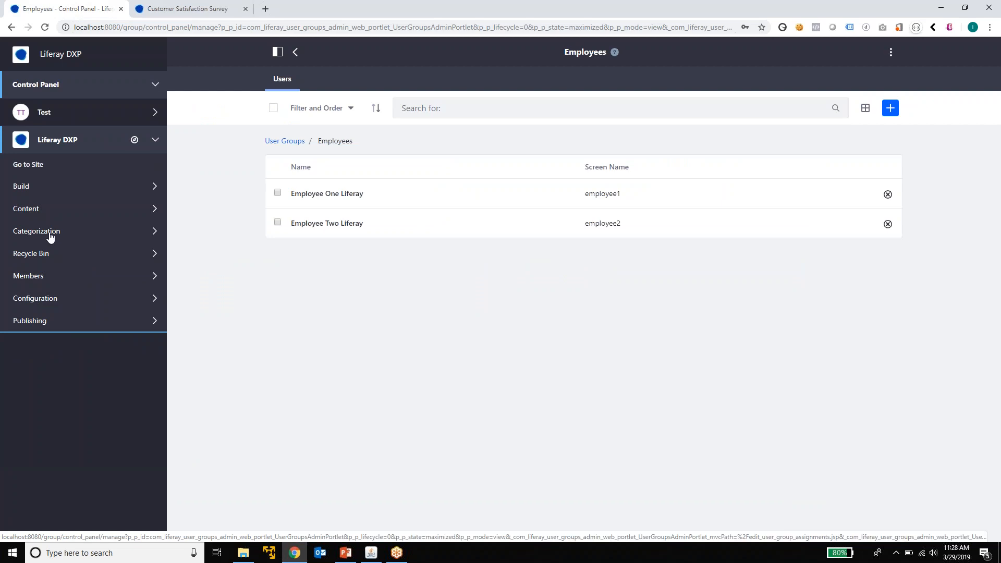
left_click(49, 215)
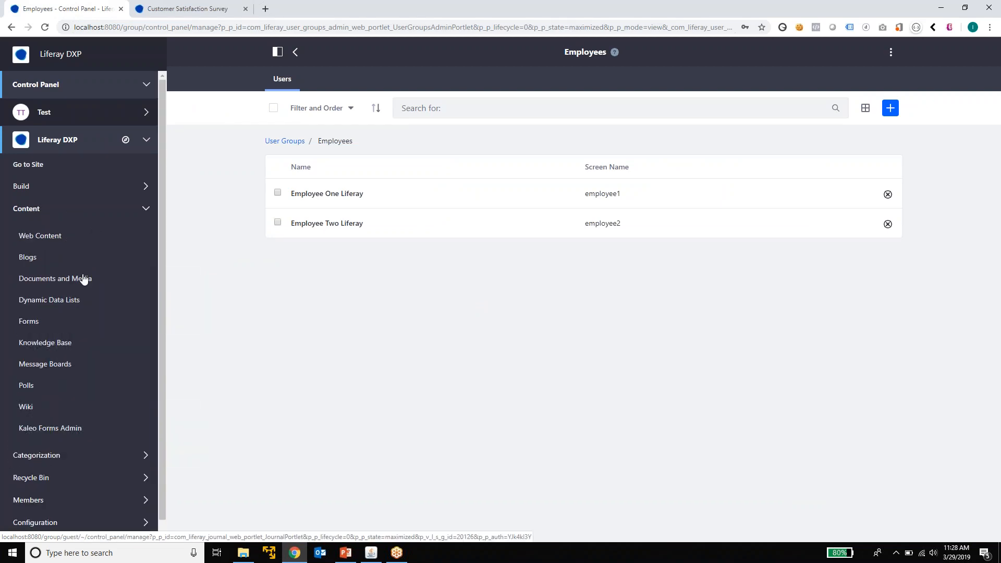
left_click(33, 324)
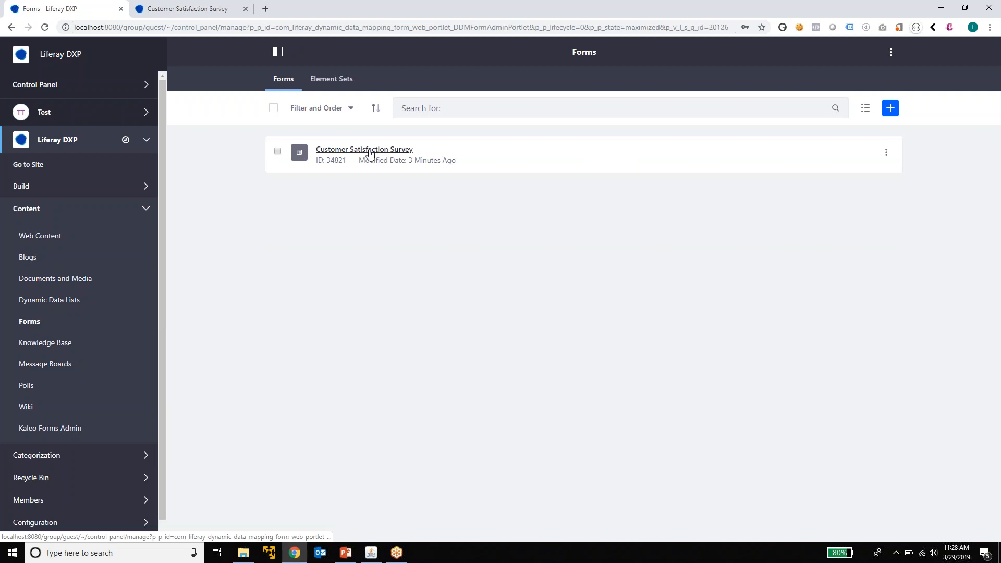
left_click(369, 150)
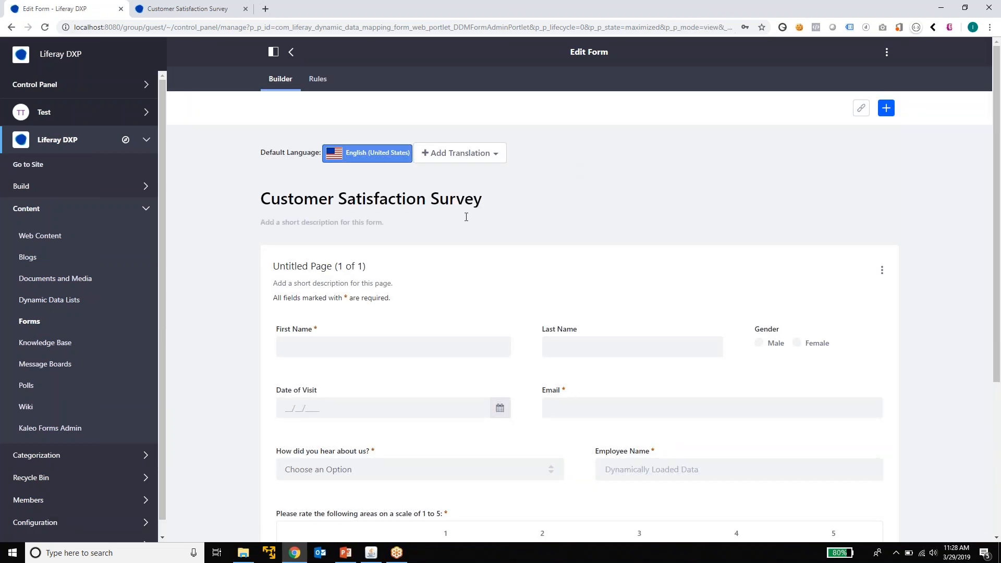
- Look over the survey's fields and open its existing rule for showing Employee Name in the rule editor
scroll(466, 217, "down", 5)
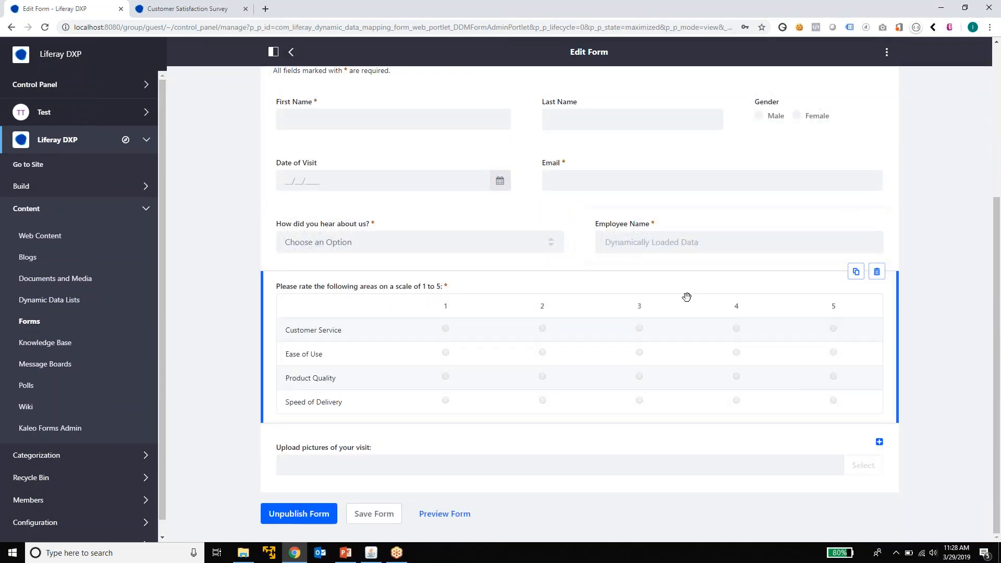
scroll(568, 310, "up", 1)
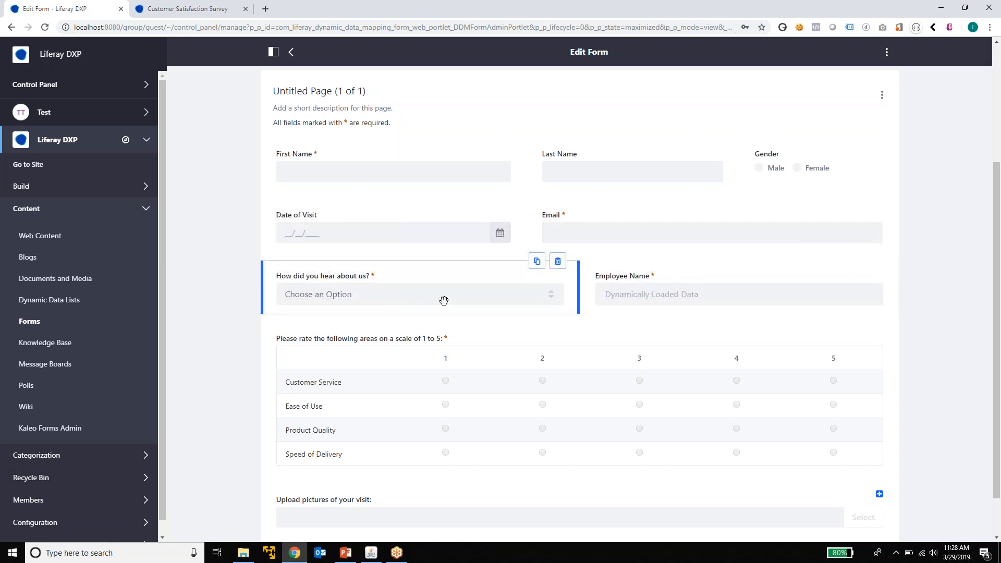
scroll(394, 301, "up", 1)
scroll(421, 309, "up", 3)
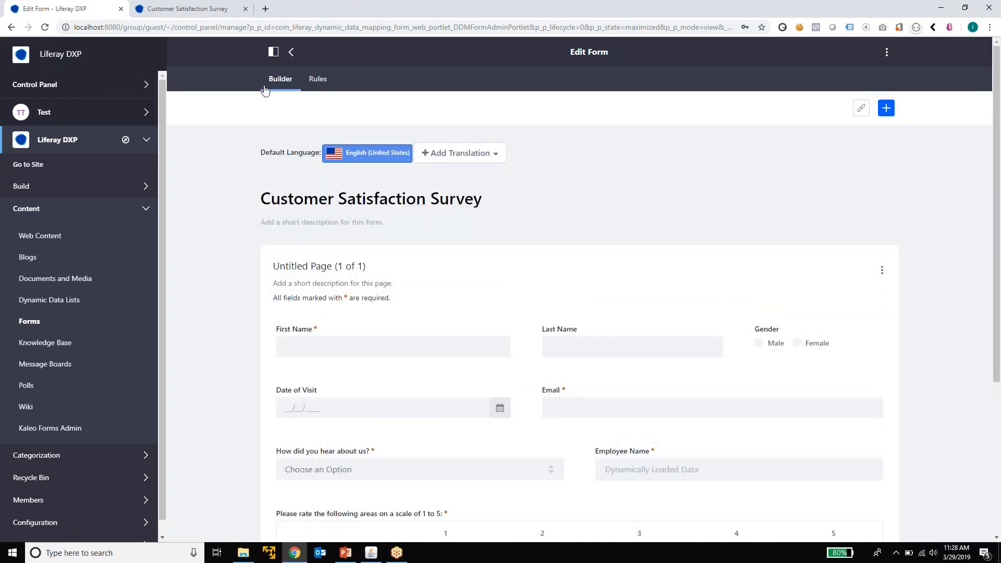
left_click(318, 80)
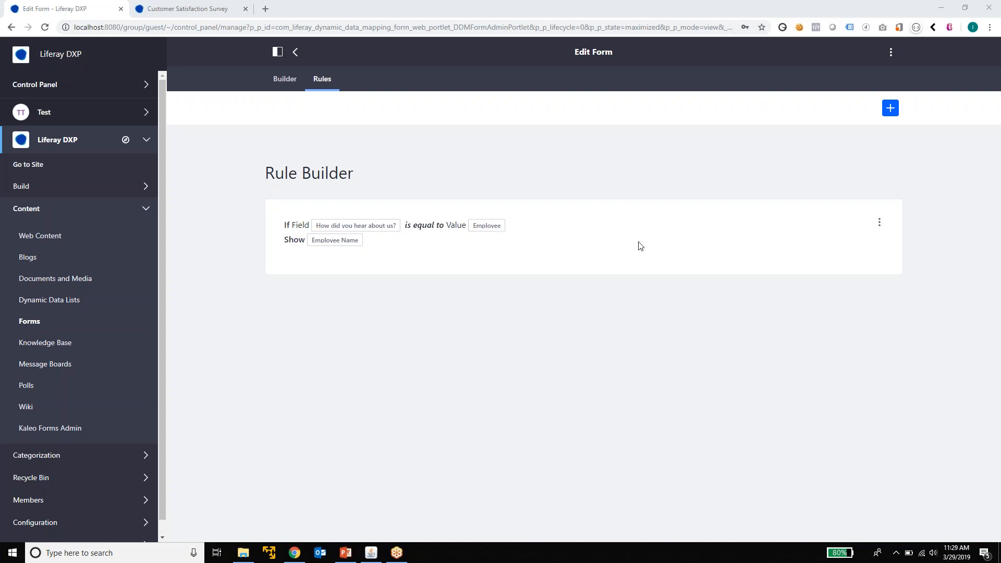
left_click(879, 222)
left_click(794, 248)
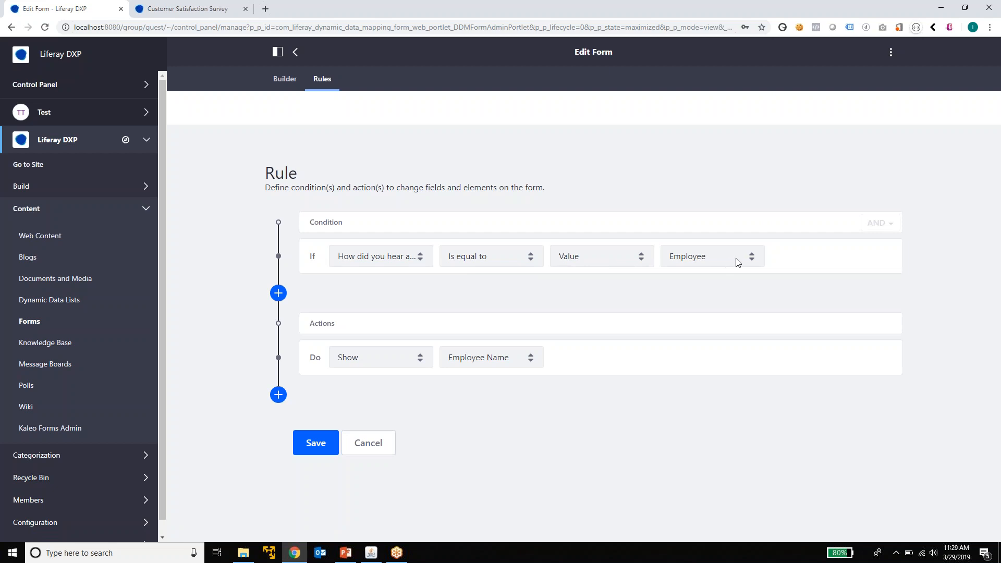
- Examine the options offered for the rule's condition value, action type and target field without changing them
left_click(751, 256)
mouse_move(759, 305)
left_mouse_down()
mouse_move(761, 352)
mouse_move(760, 305)
left_mouse_up()
left_click(689, 433)
left_click(425, 366)
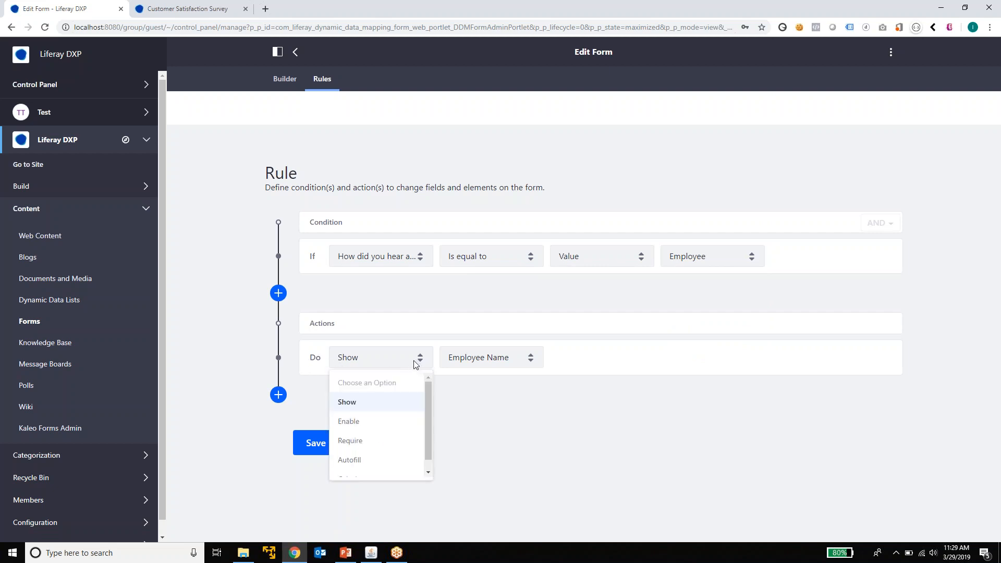
left_click(457, 357)
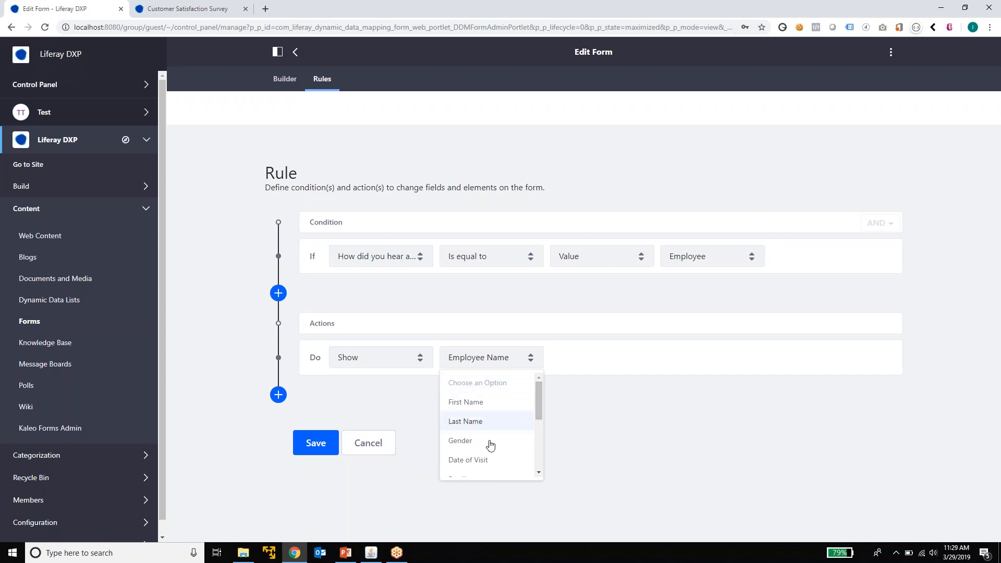
left_click(596, 432)
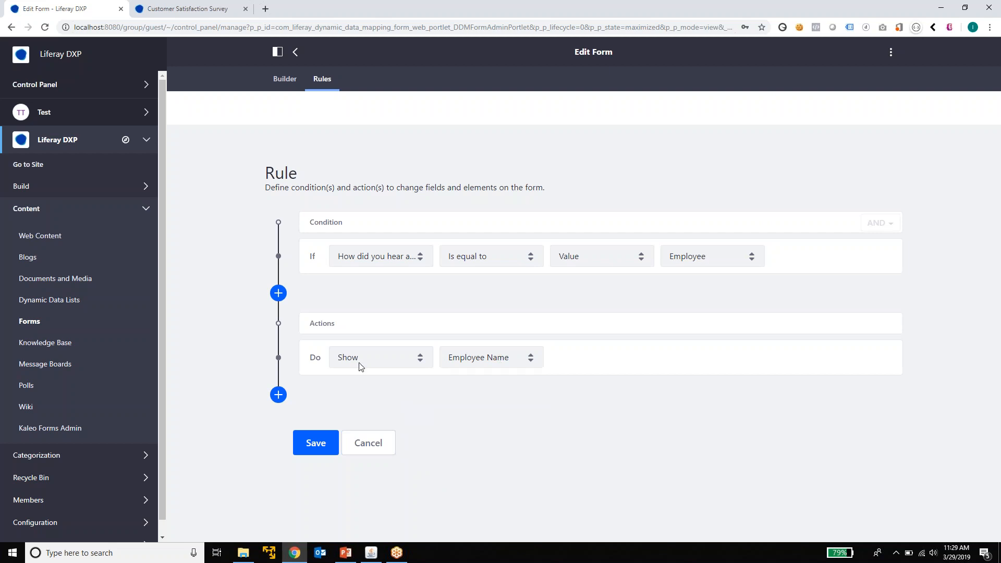
- Add two blank conditions to the rule and switch the condition logic to OR
left_click(279, 296)
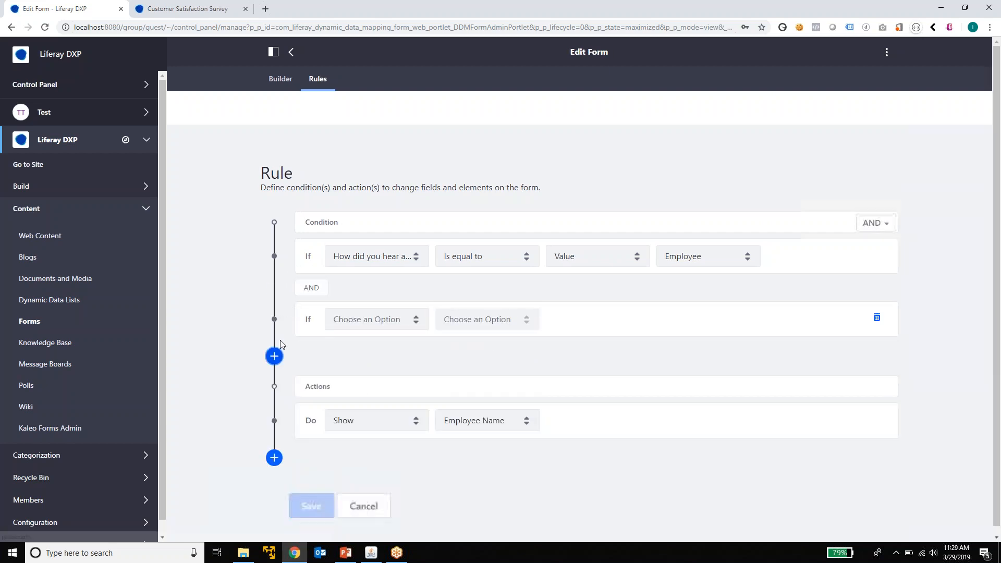
left_click(277, 354)
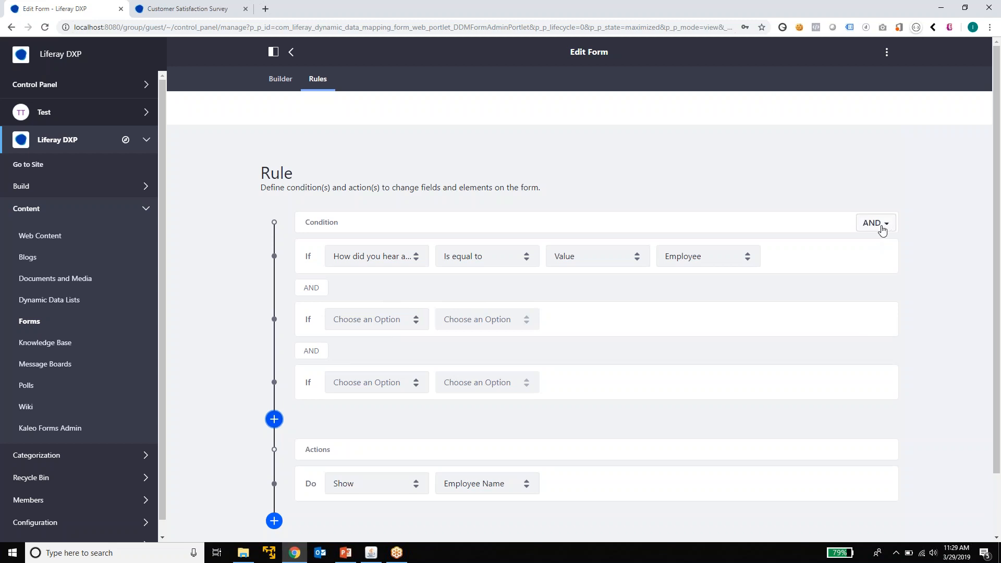
left_click(882, 229)
left_click(874, 257)
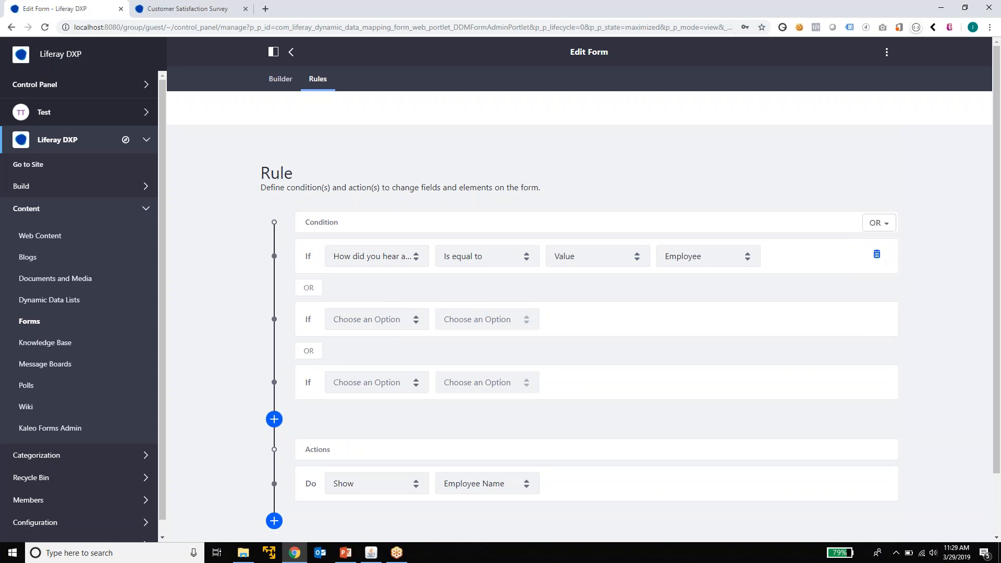
- Add two more actions to the rule and set the first of them to Enable the First Name field
scroll(421, 413, "down", 2)
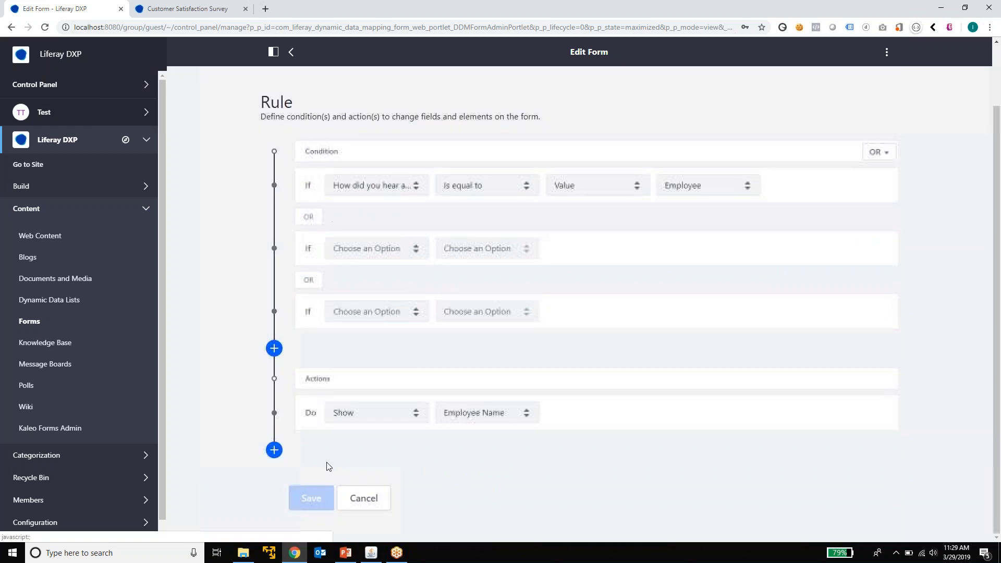
left_click(274, 452)
left_click(274, 492)
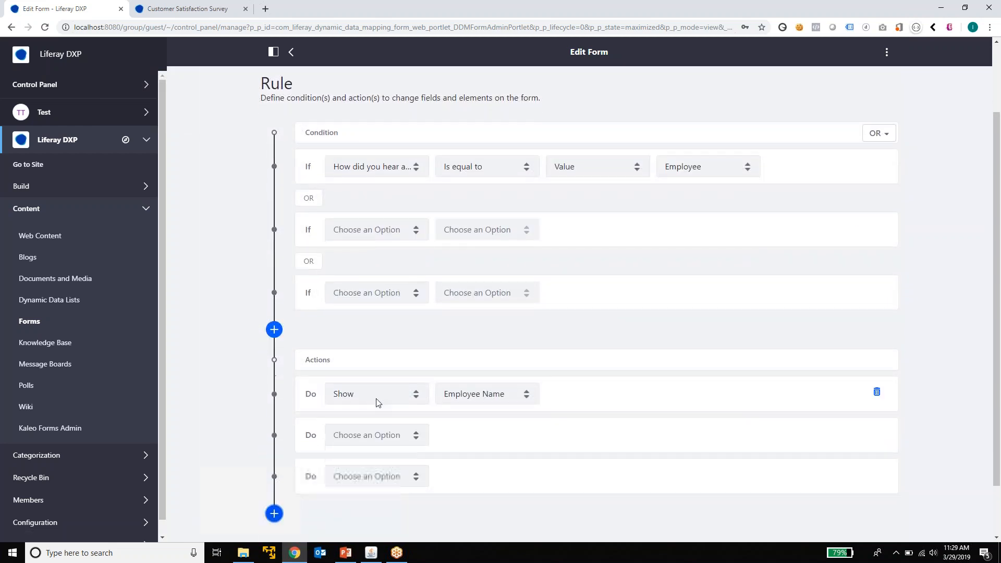
scroll(376, 403, "down", 1)
left_click(402, 405)
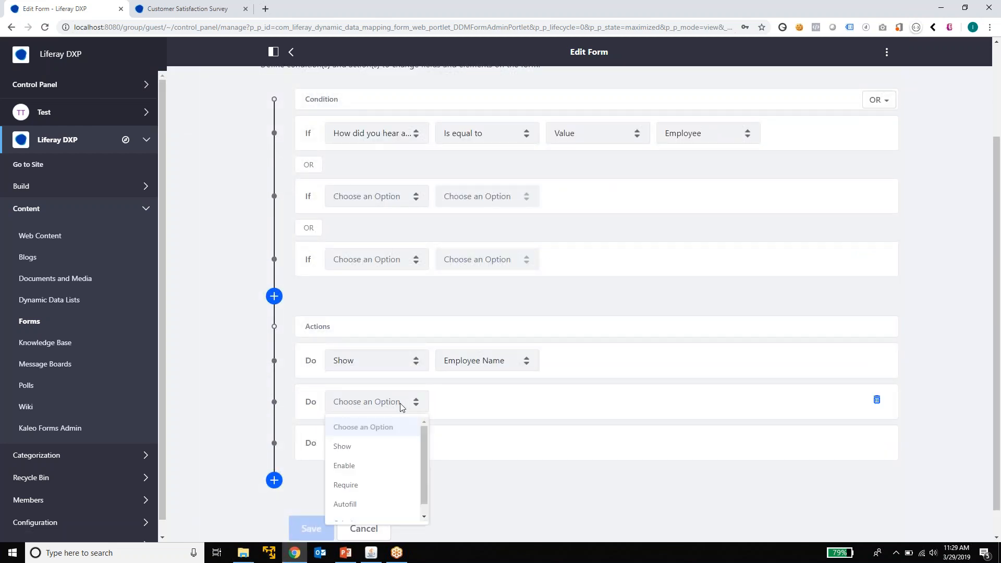
left_click(363, 462)
left_click(474, 409)
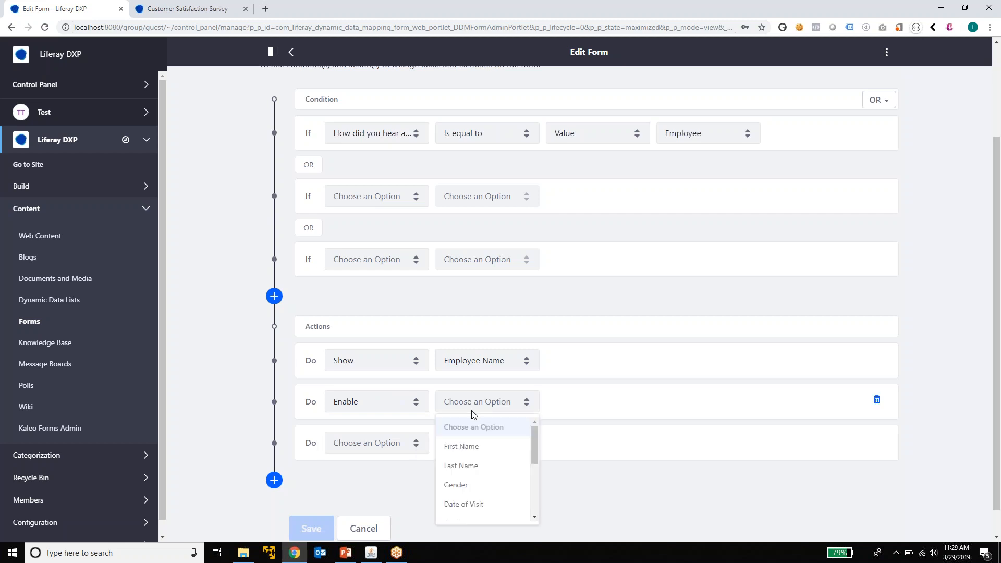
left_click(466, 446)
- Set the rule's third action to Require the Gender field
left_click(408, 438)
scroll(396, 469, "down", 1)
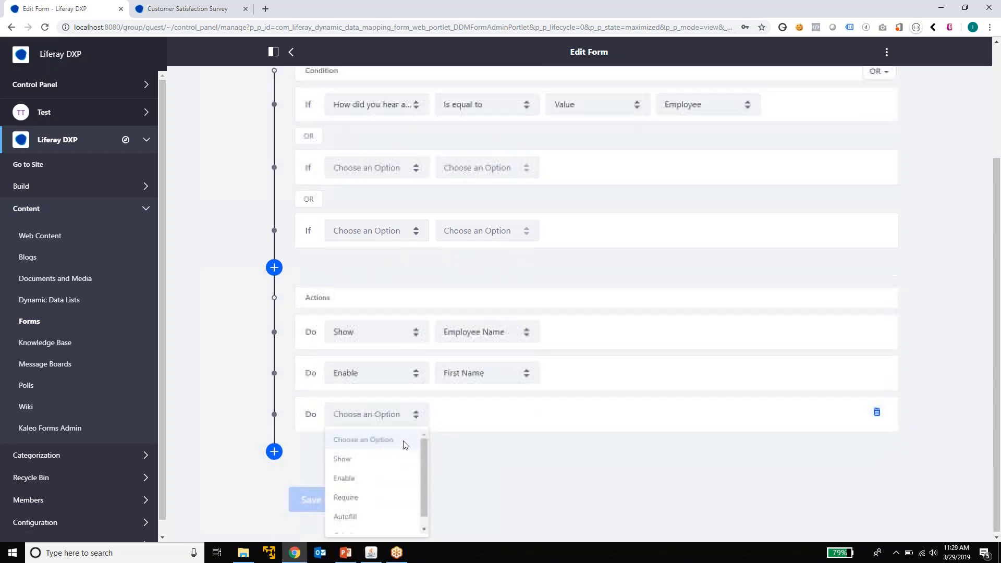
left_click(364, 500)
left_click(476, 411)
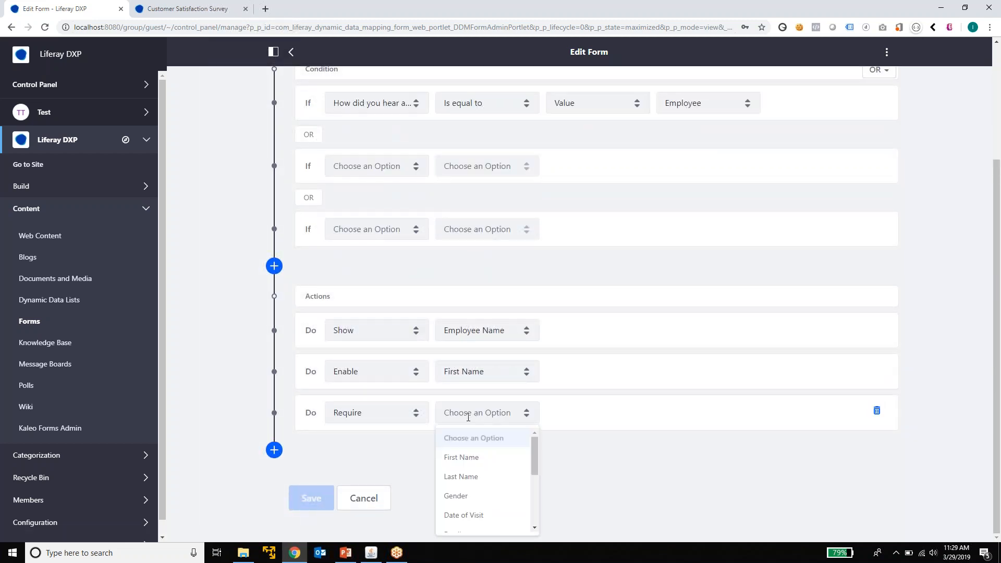
left_click(470, 497)
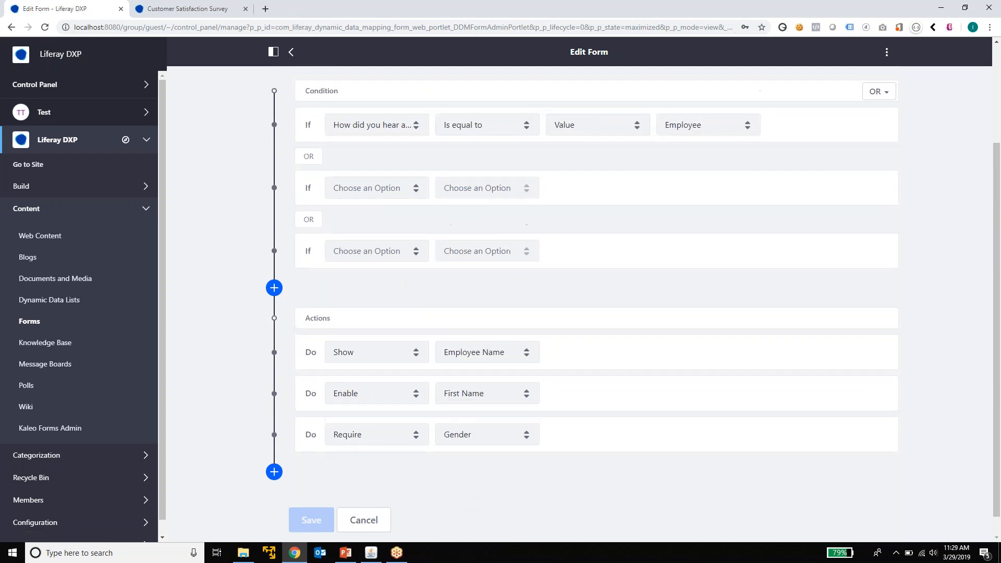
- Look over the rule's conditions and actions, and discard the changes to the rule
scroll(371, 302, "up", 3)
scroll(353, 290, "down", 2)
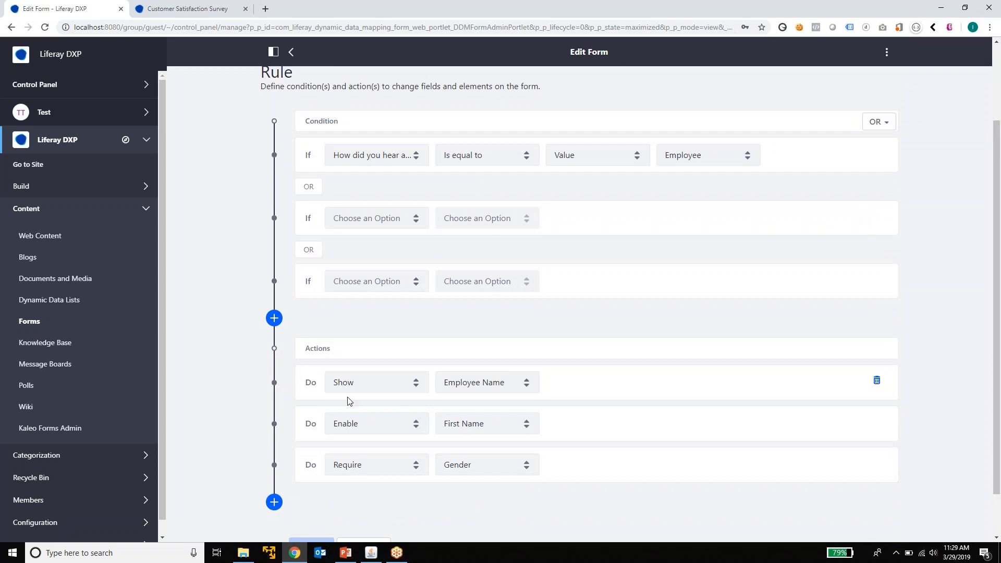
scroll(386, 280, "up", 1)
scroll(387, 283, "down", 2)
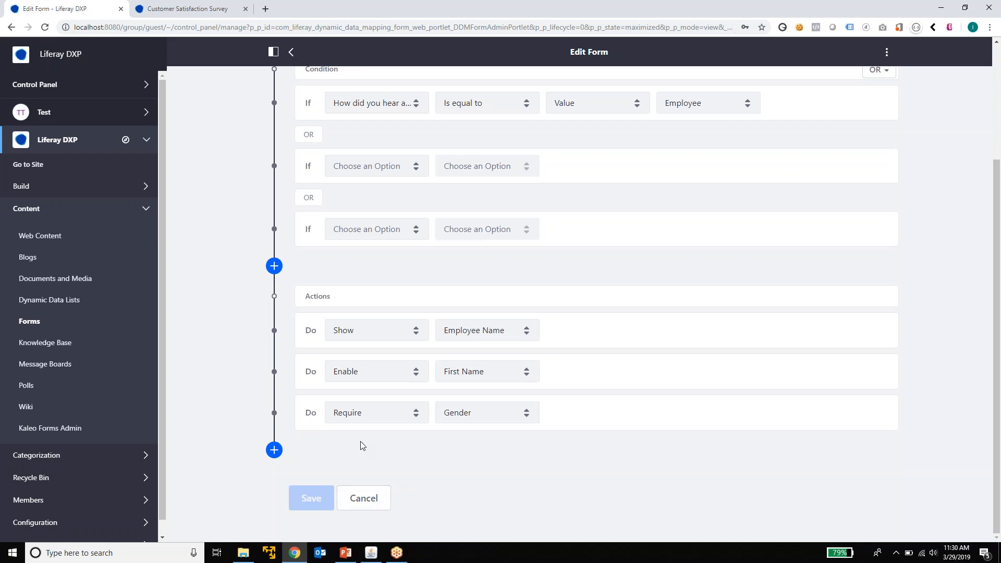
left_click(364, 498)
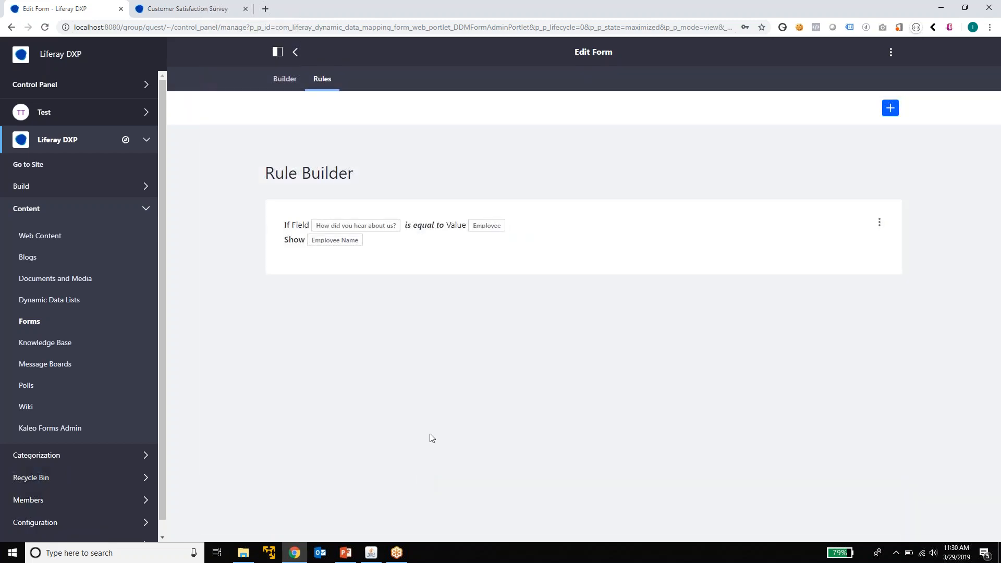
- Return to the forms list, reopen the Customer Satisfaction Survey, and open the settings of its rating grid field
left_click(295, 53)
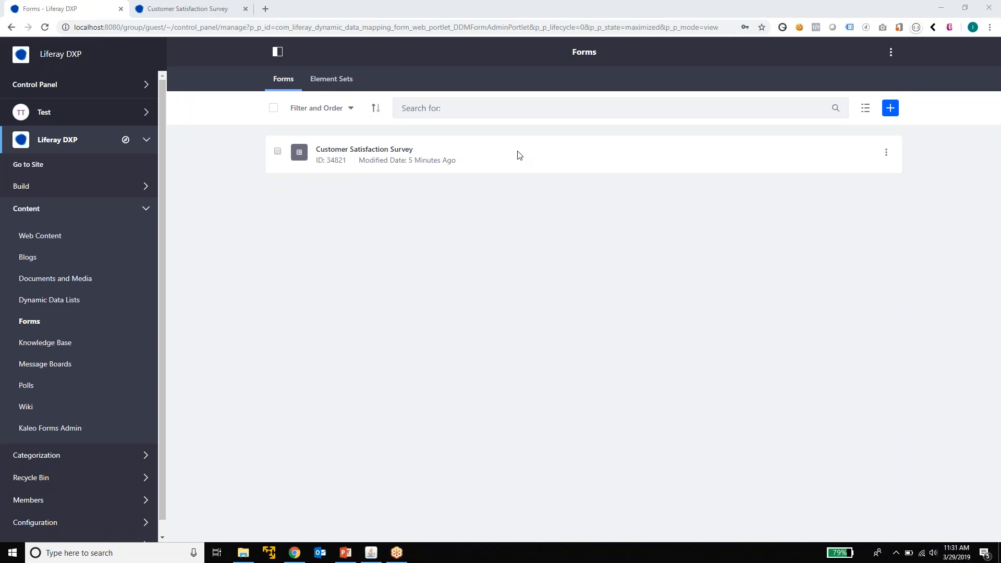
left_click(353, 153)
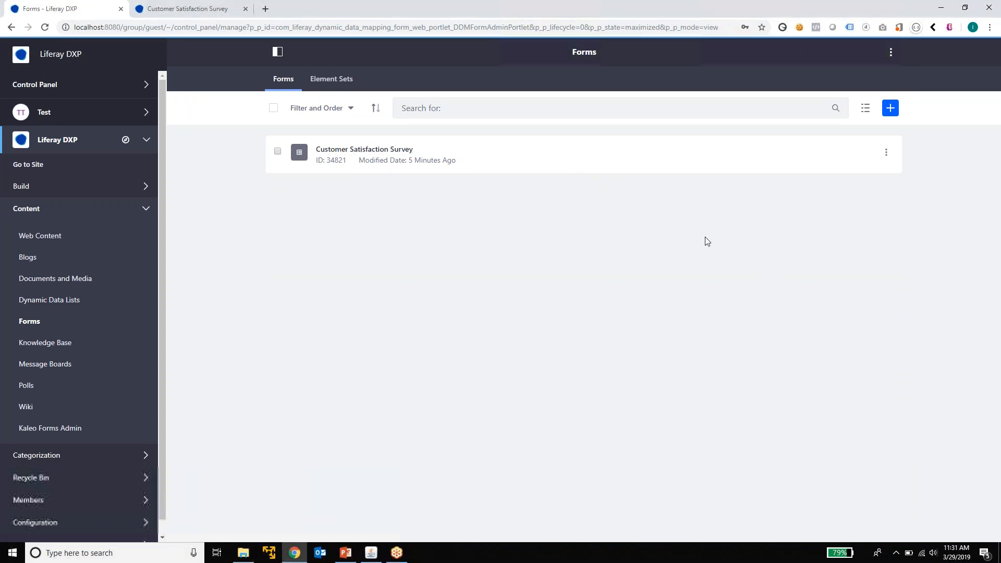
scroll(636, 229, "down", 4)
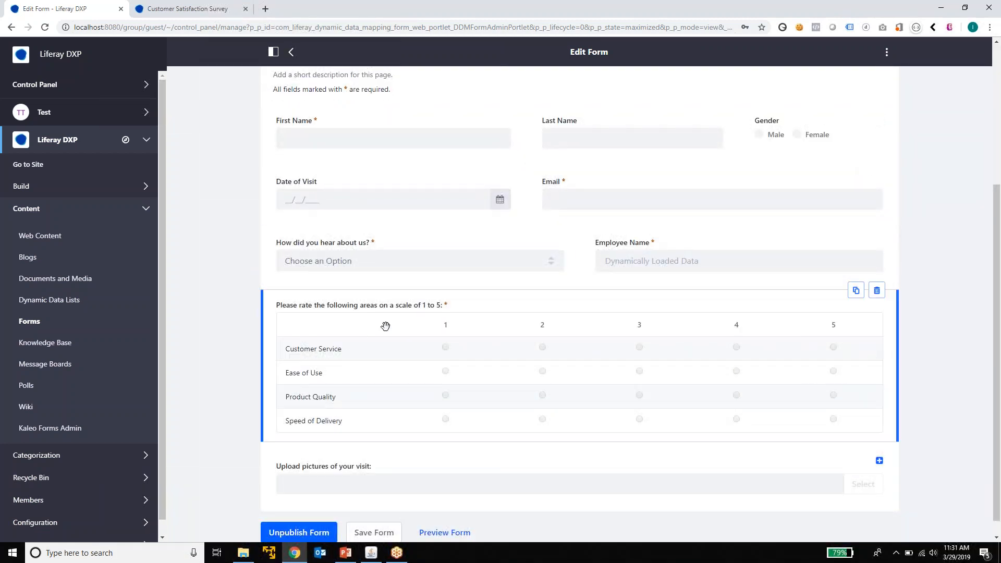
left_click(475, 305)
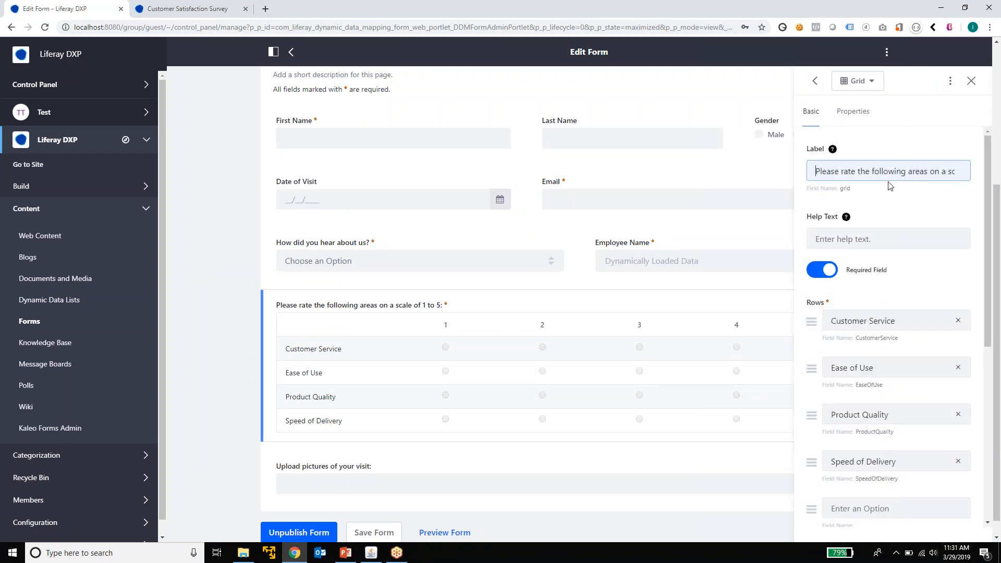
left_click(987, 24)
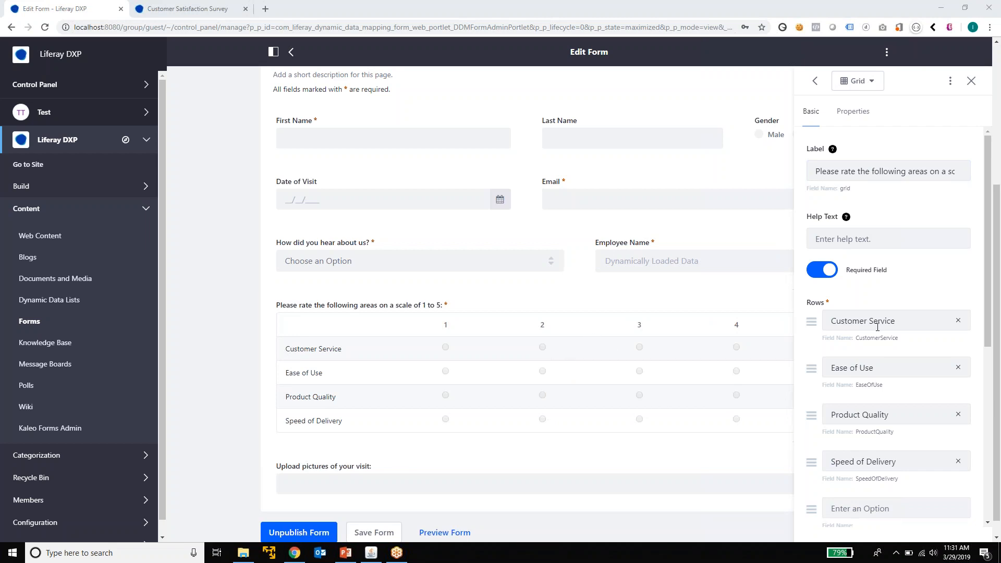
- Review the rating grid's rows and columns and add a new row labelled Value
scroll(824, 310, "down", 2)
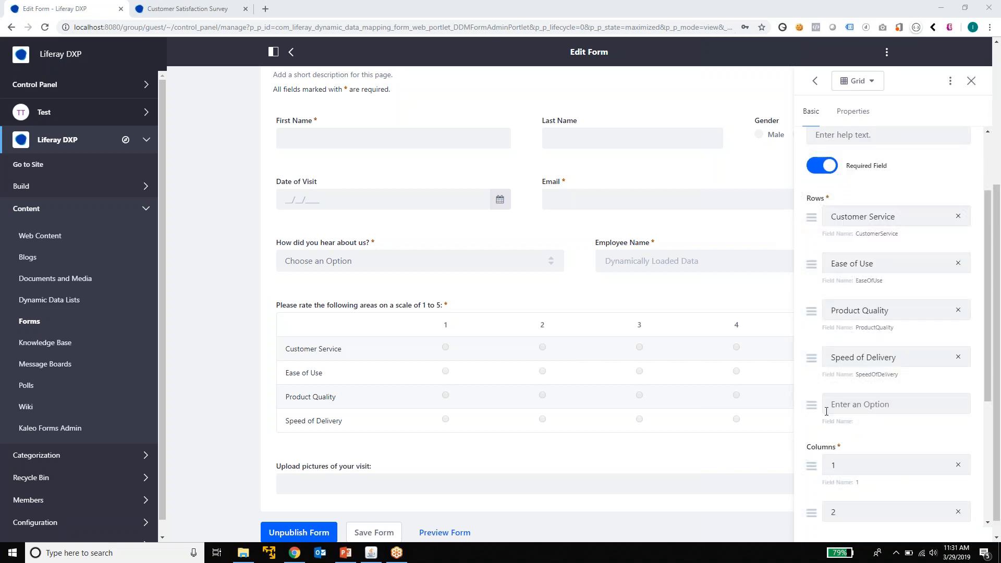
scroll(822, 330, "down", 2)
scroll(818, 431, "down", 2)
scroll(886, 396, "up", 4)
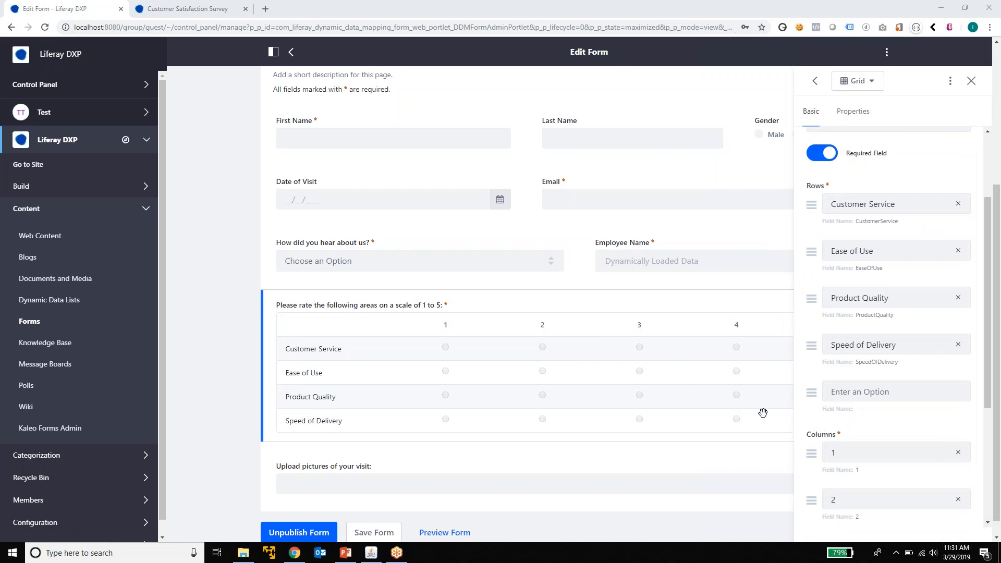
left_click(899, 394)
scroll(898, 394, "down", 4)
scroll(904, 253, "up", 4)
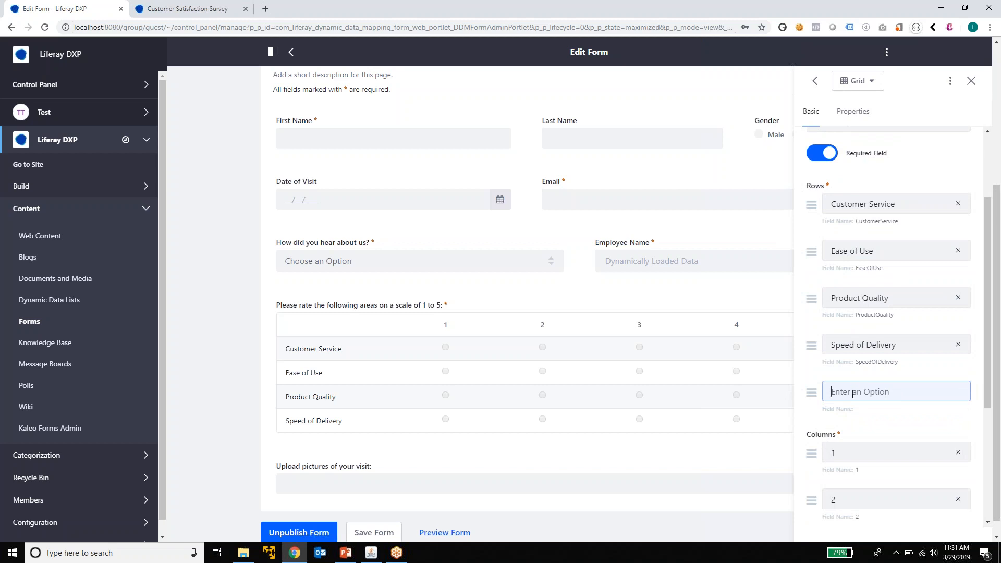
type("Value")
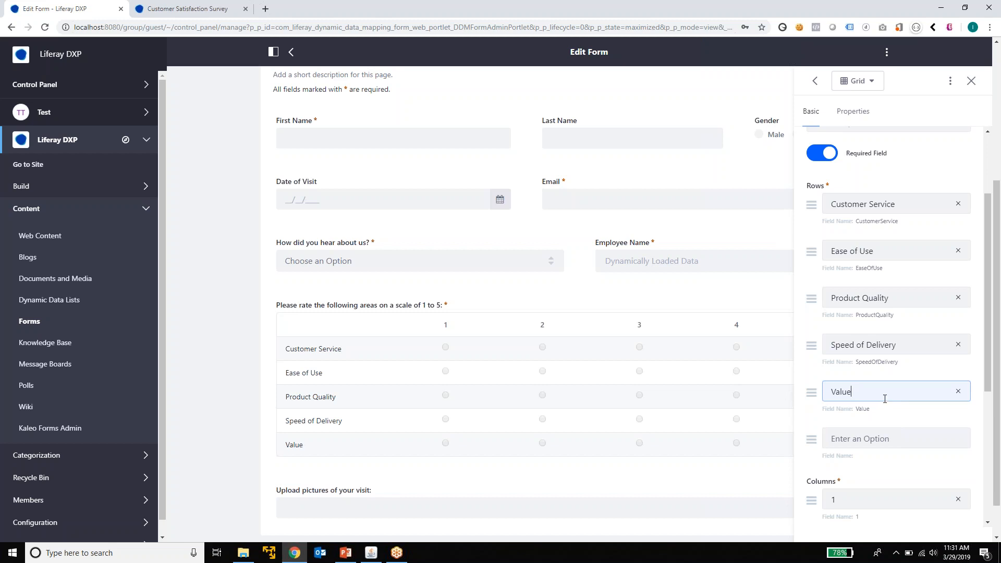
- Rename the rating grid's first two columns to Poor and Fair
scroll(885, 399, "down", 3)
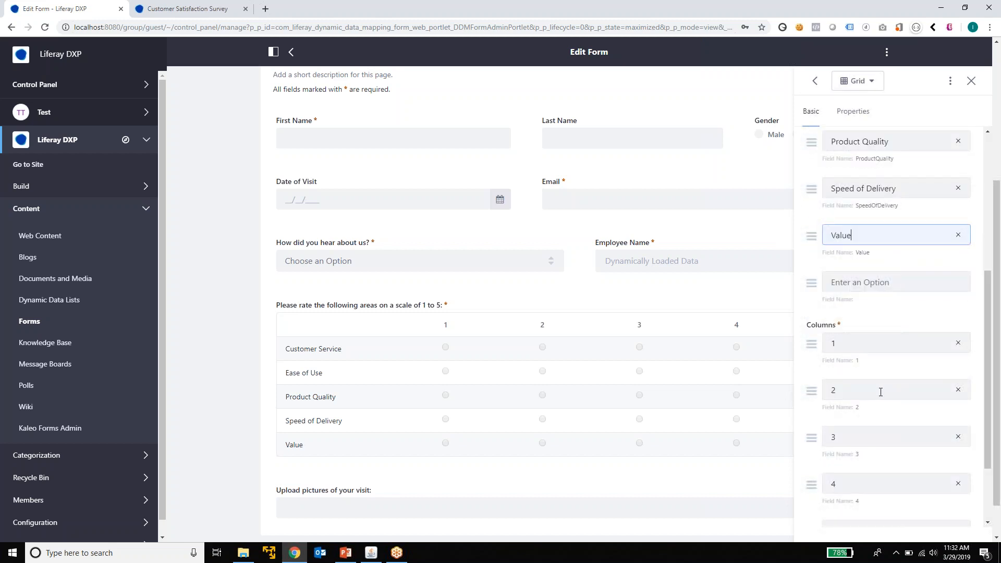
scroll(877, 392, "down", 1)
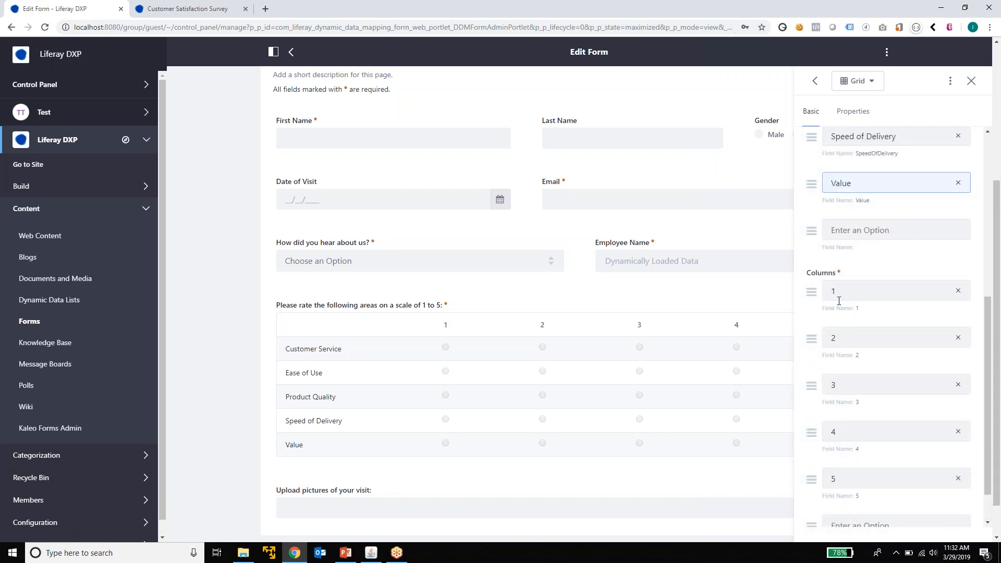
scroll(838, 301, "down", 1)
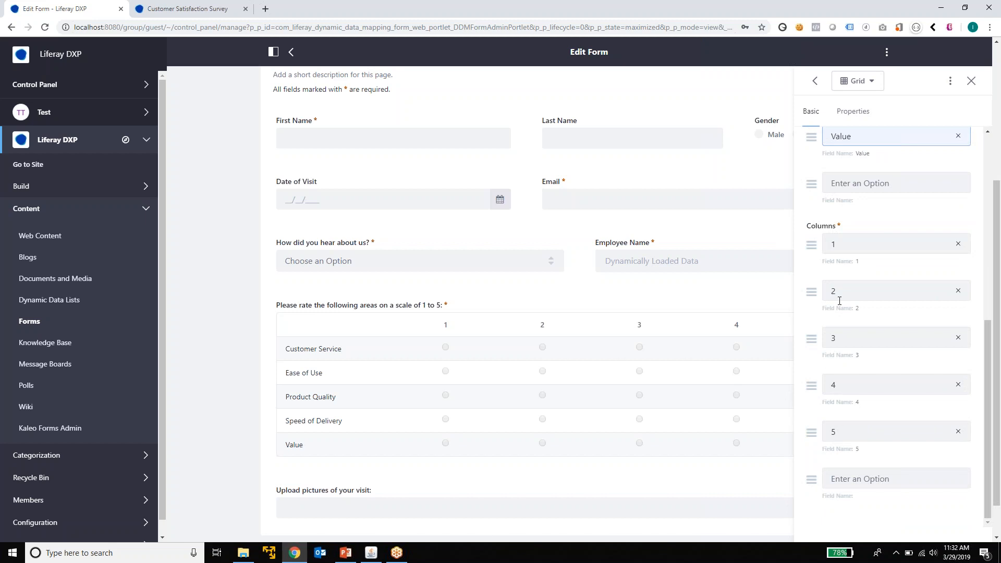
double_click(846, 251)
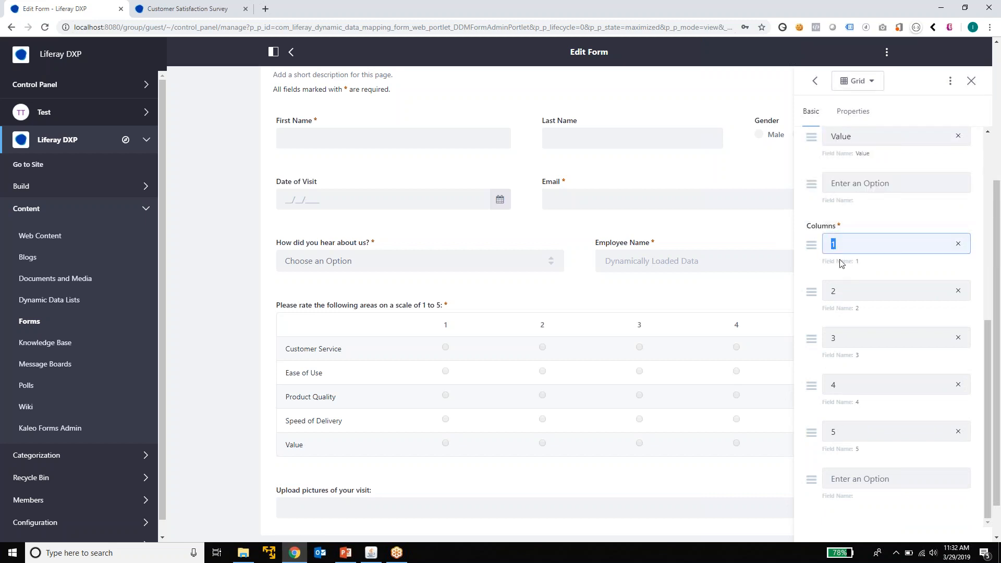
type("Poor")
key("Tab")
type("Fair")
- Rename the rating grid's last three columns to Good, Very Good and Excellent
double_click(826, 338)
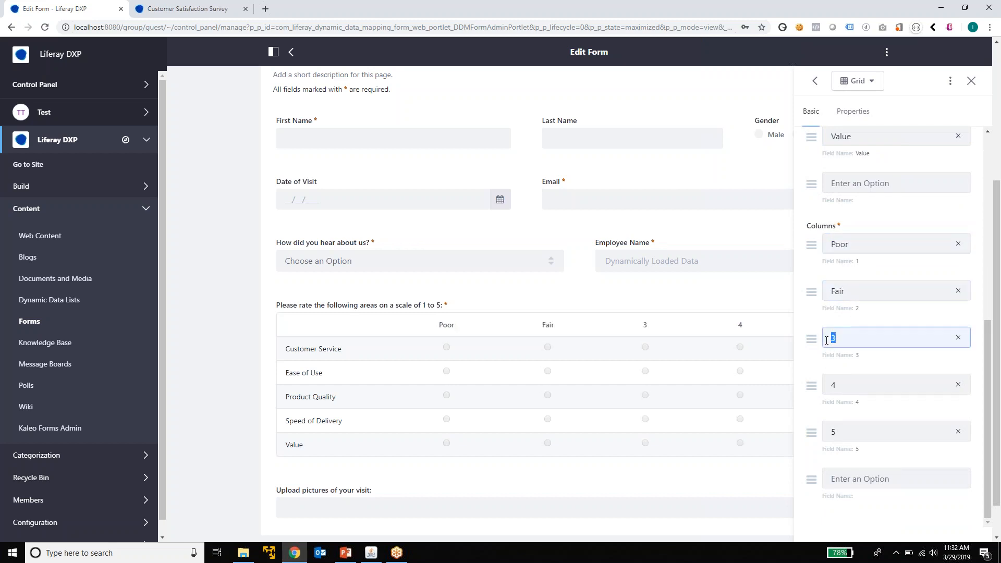
key("BackSpace")
type("Good")
type("Very")
type(" Good")
key("Tab")
type("Ex")
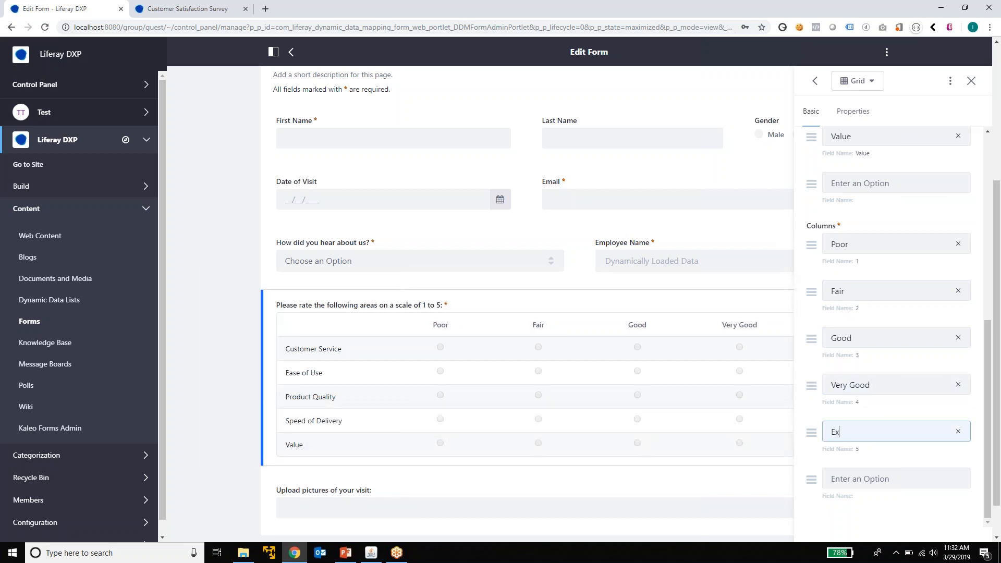
type("cellent")
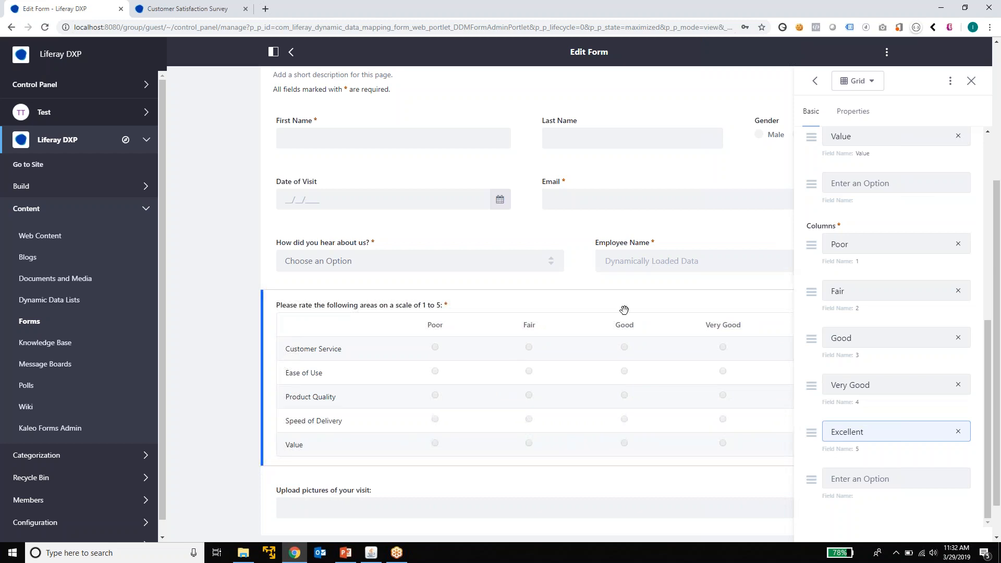
- Collapse the site navigation and shorten the rating grid's label to "Please rate the following areas:"
left_click(274, 51)
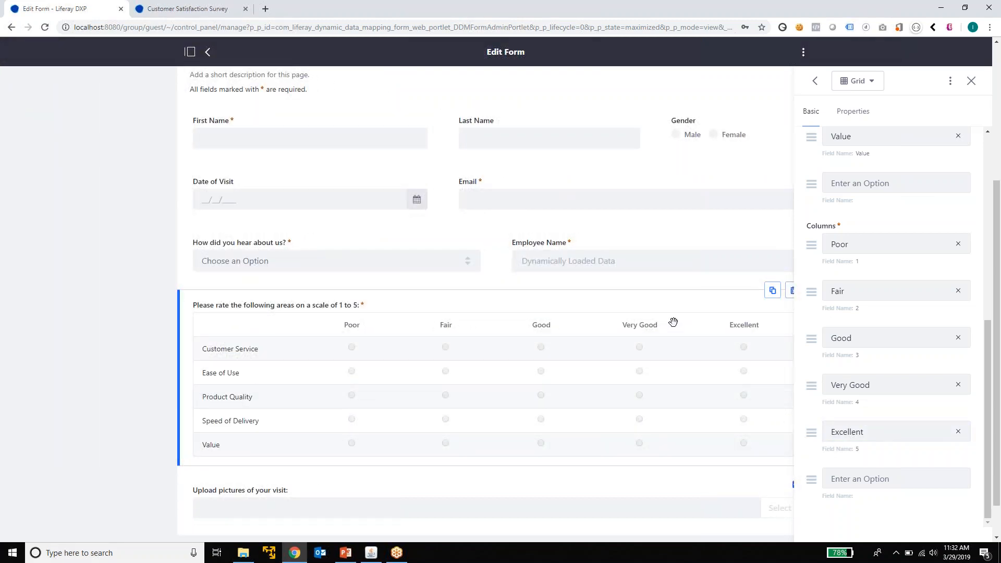
scroll(898, 425, "up", 7)
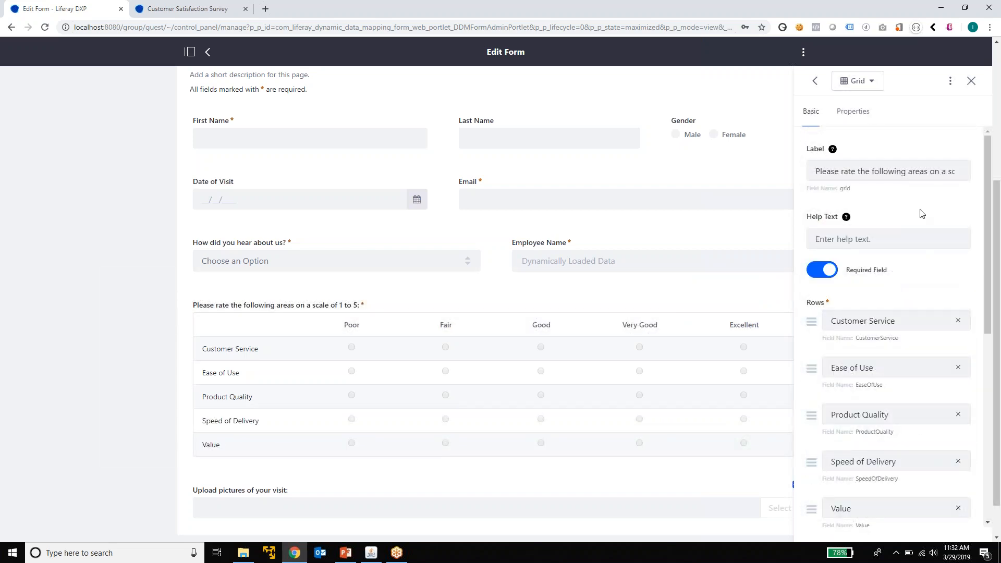
left_click_drag(904, 171, 990, 184)
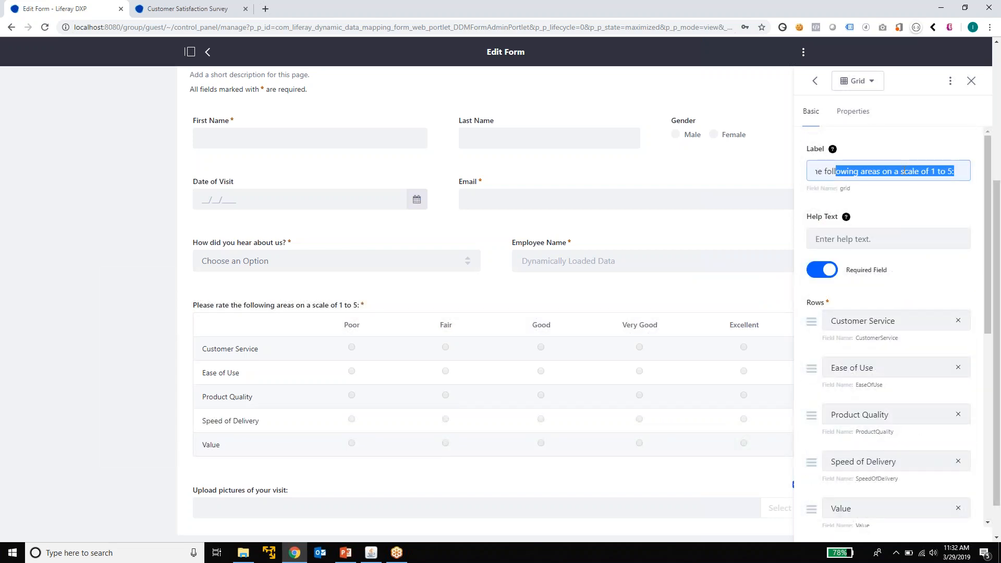
left_click(962, 174)
key("Left")
key("ctrl+shift+Left")
key("ctrl+shift+Left")
key("ctrl+shift+Left")
key("ctrl+shift+Left")
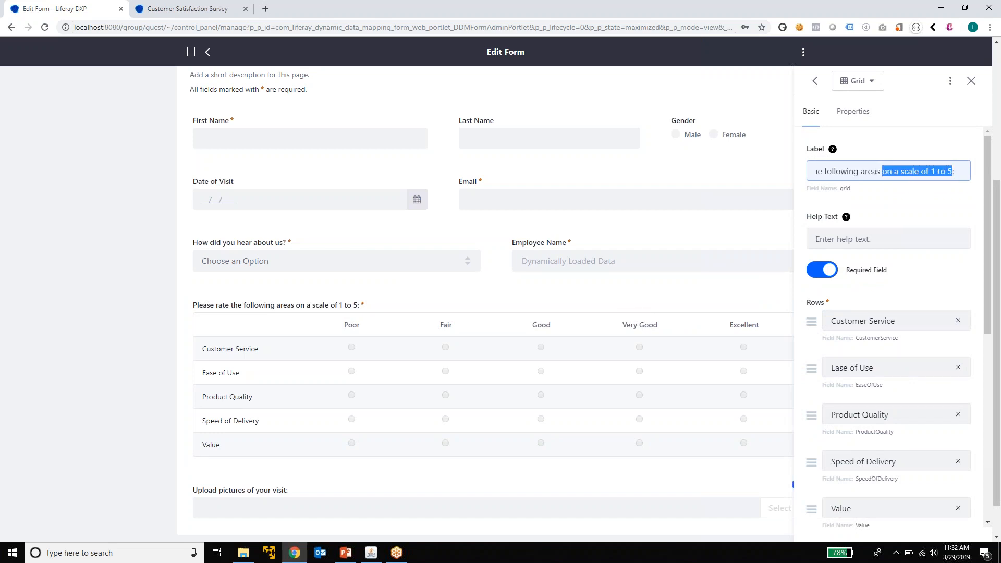
key("BackSpace")
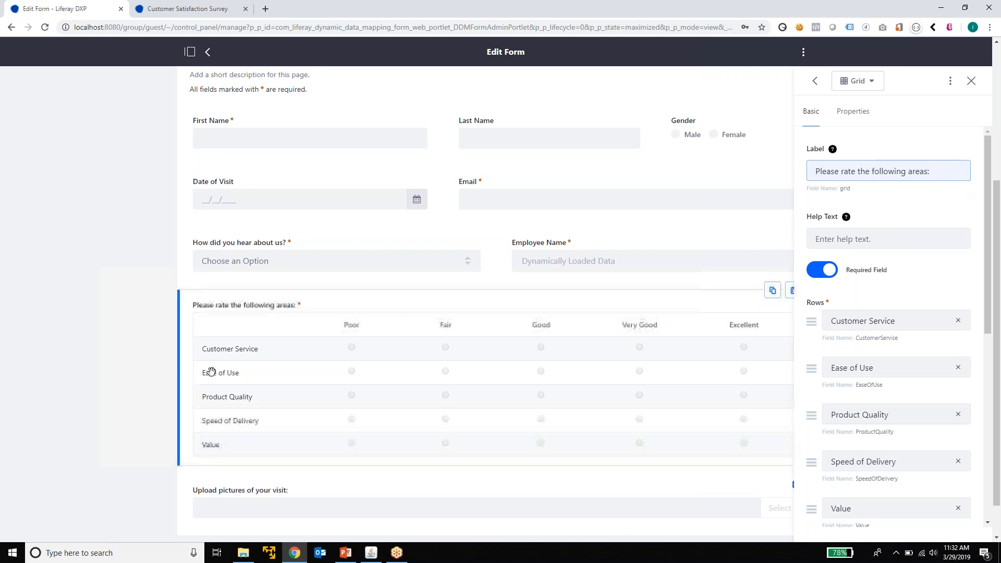
- Close the rating grid's settings and save the Customer Satisfaction Survey form
left_click(145, 395)
scroll(798, 248, "down", 1)
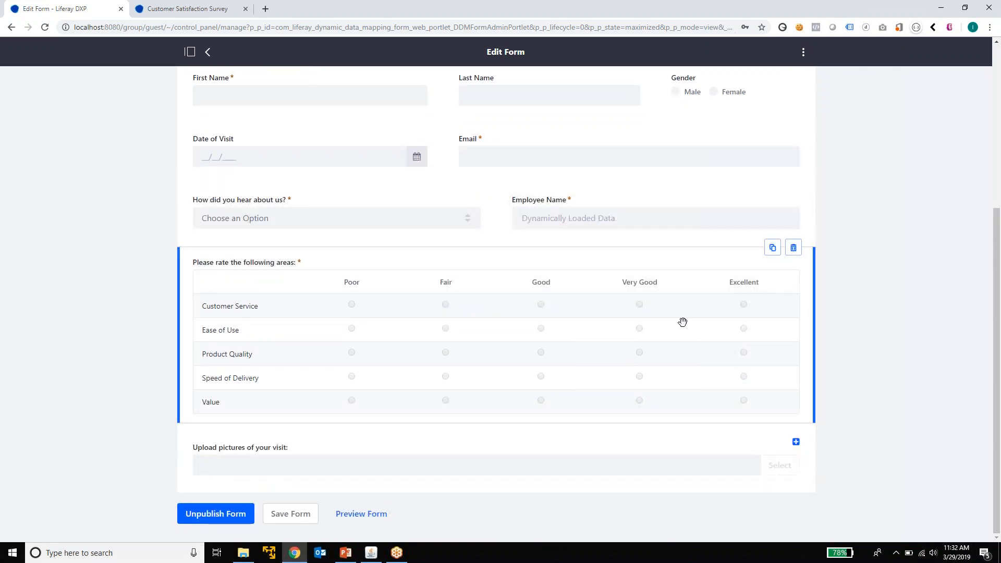
left_click(291, 514)
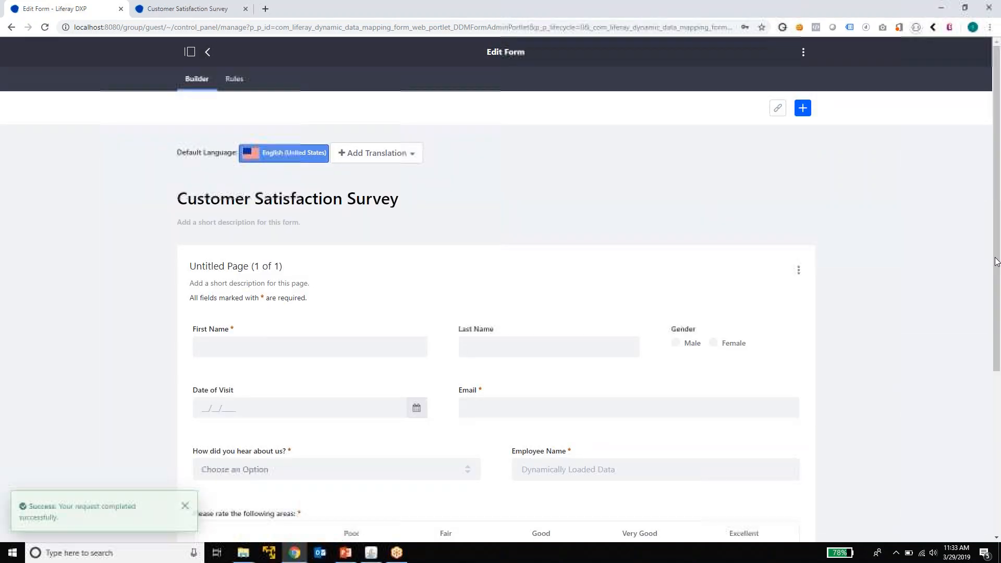
scroll(775, 326, "down", 5)
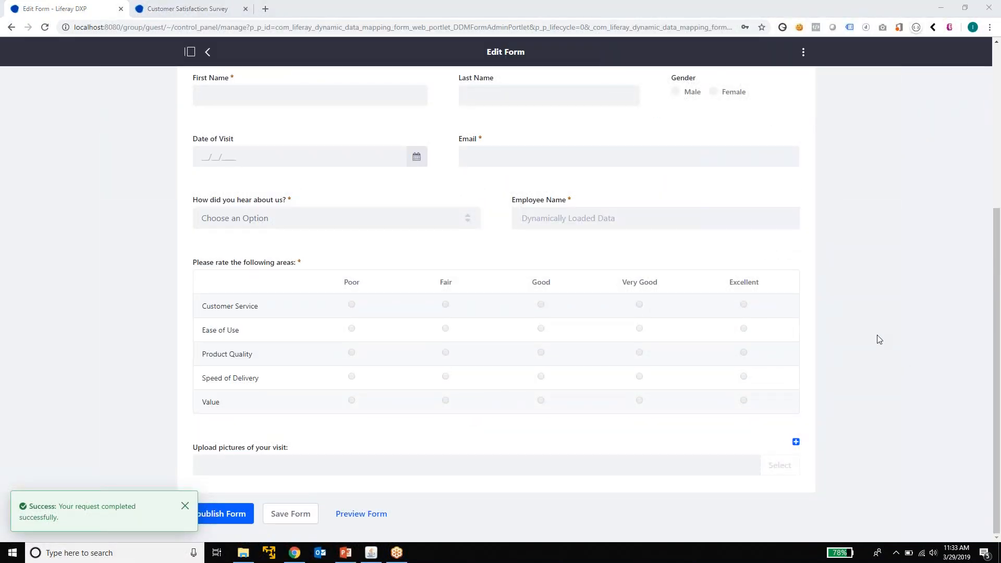
- Add a new second page to the Customer Satisfaction Survey form
mouse_move(677, 409)
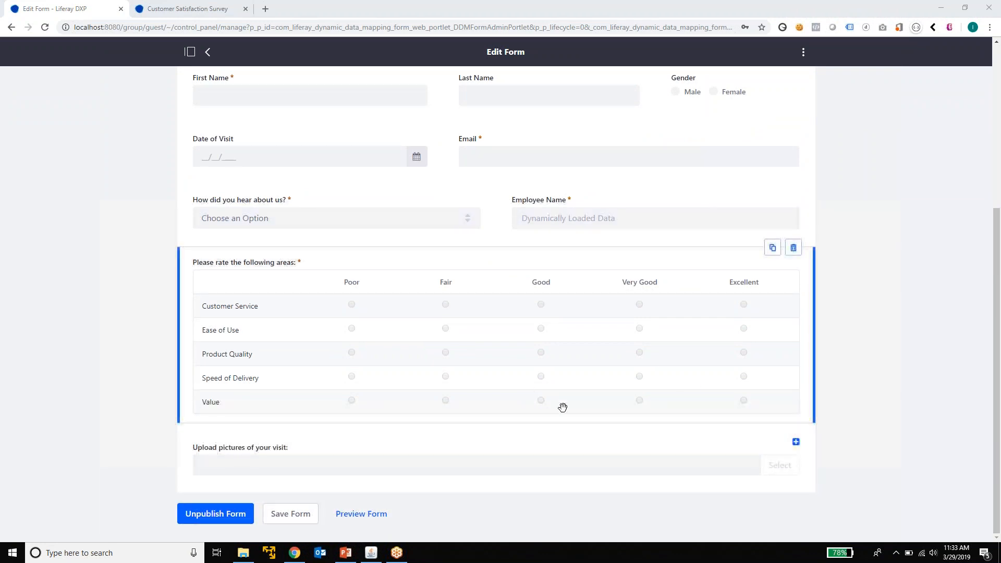
scroll(563, 407, "up", 1)
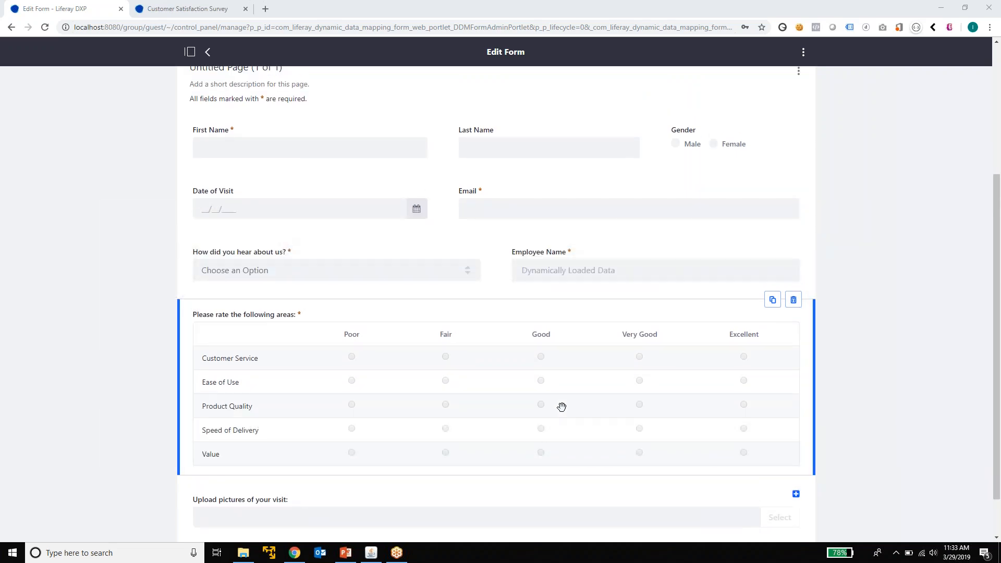
scroll(561, 407, "up", 4)
scroll(562, 406, "down", 5)
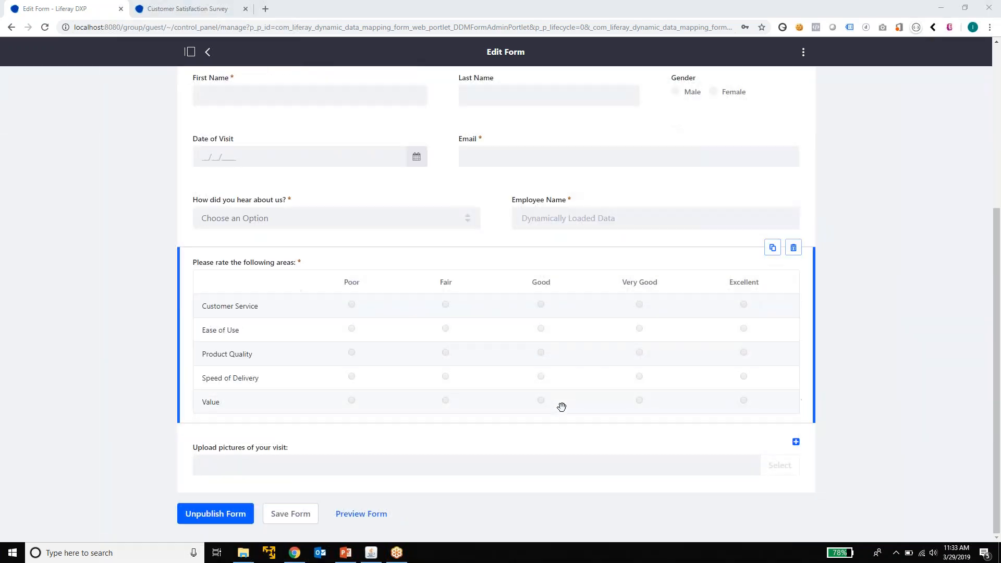
scroll(562, 407, "up", 2)
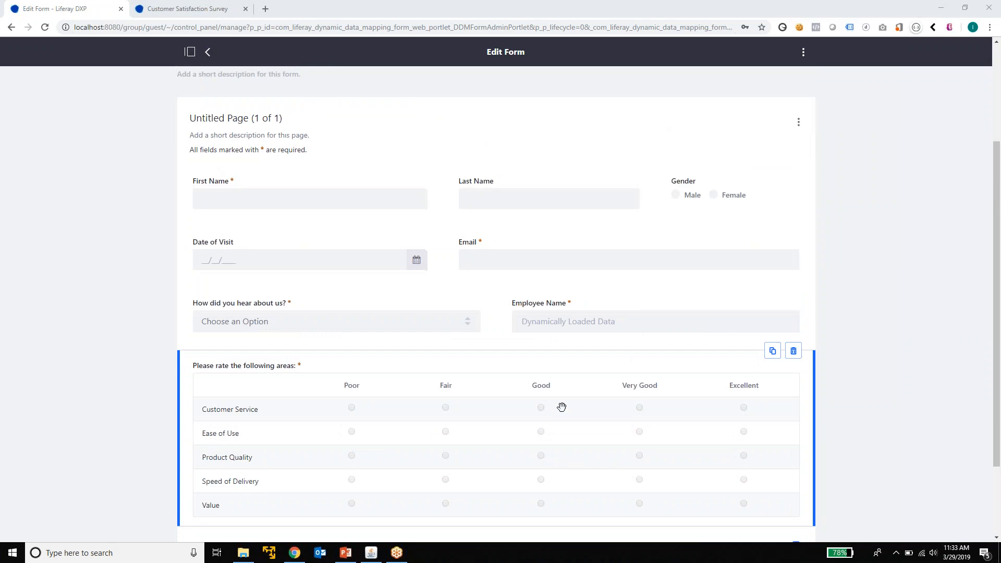
scroll(562, 407, "down", 2)
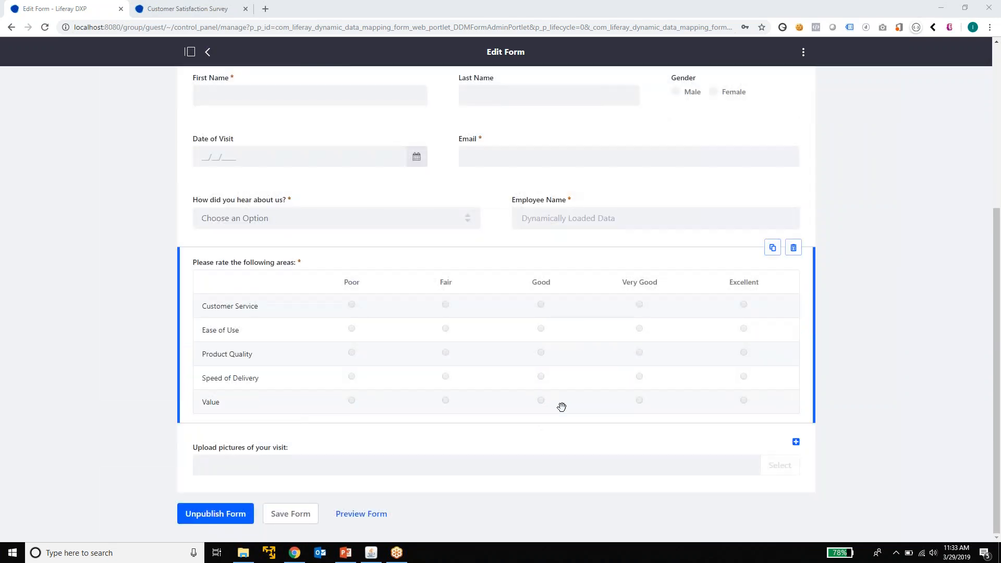
scroll(561, 407, "up", 3)
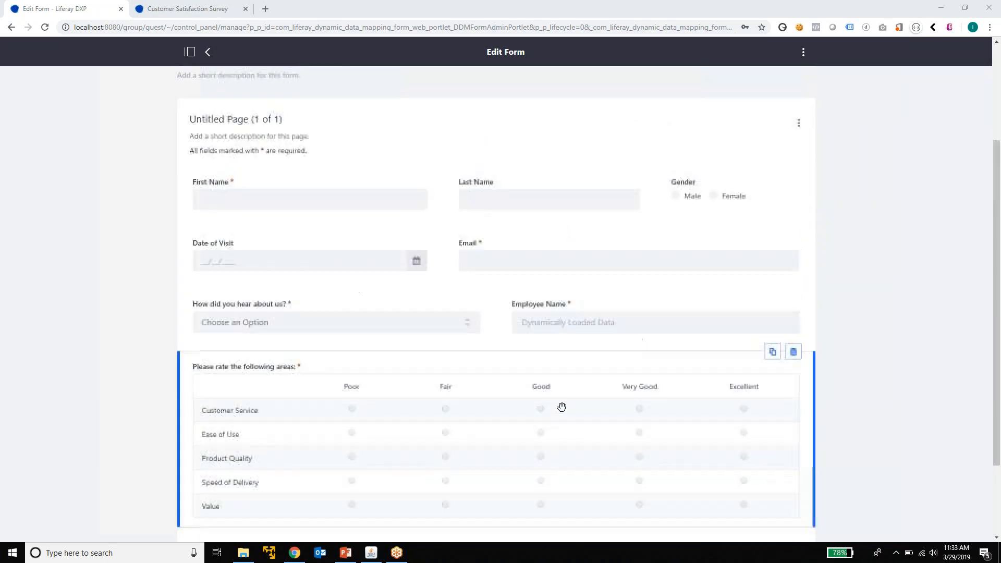
left_click(798, 175)
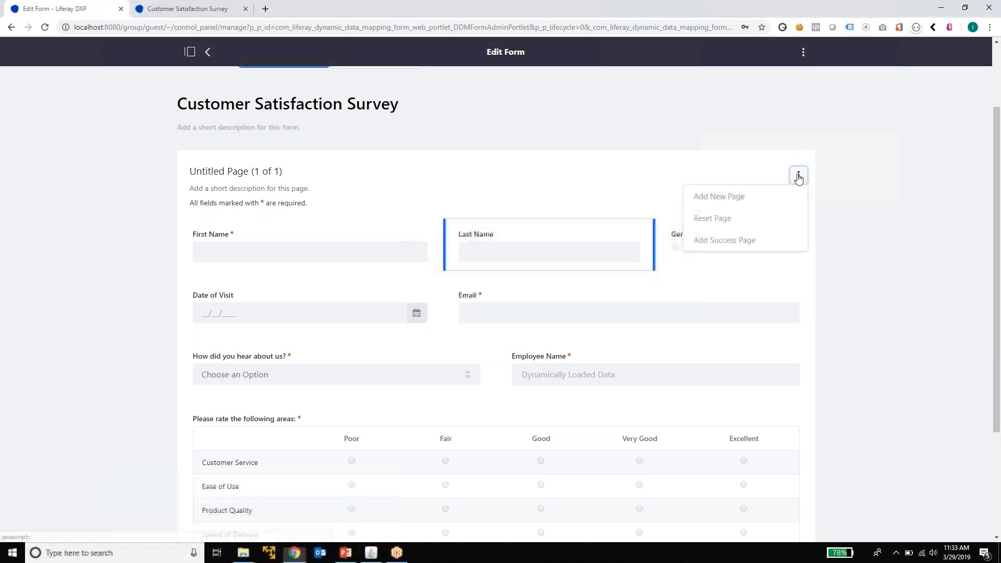
left_click(710, 204)
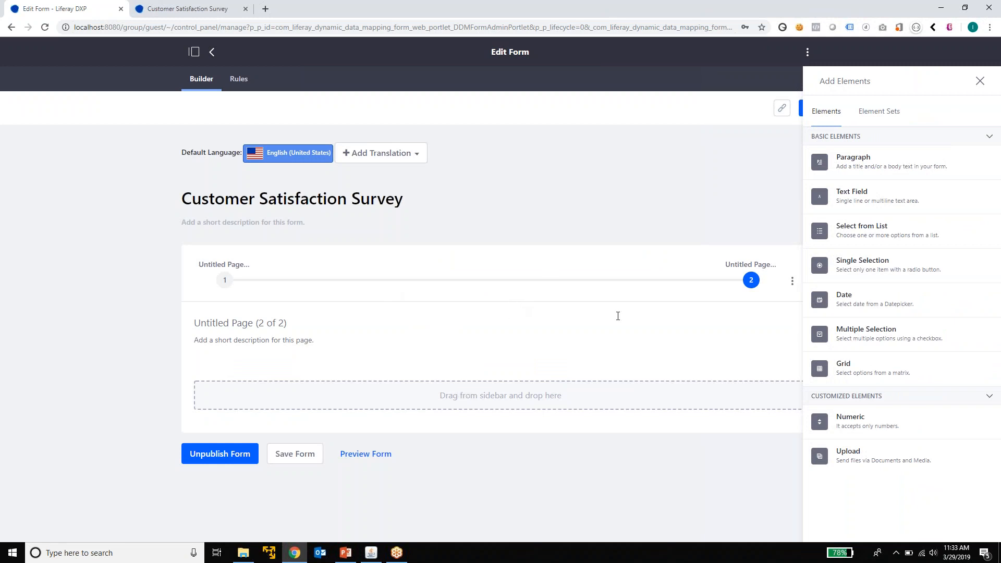
- Place a text field on the empty second page and label it "Additional Comments:"
left_click_drag(833, 199, 440, 402)
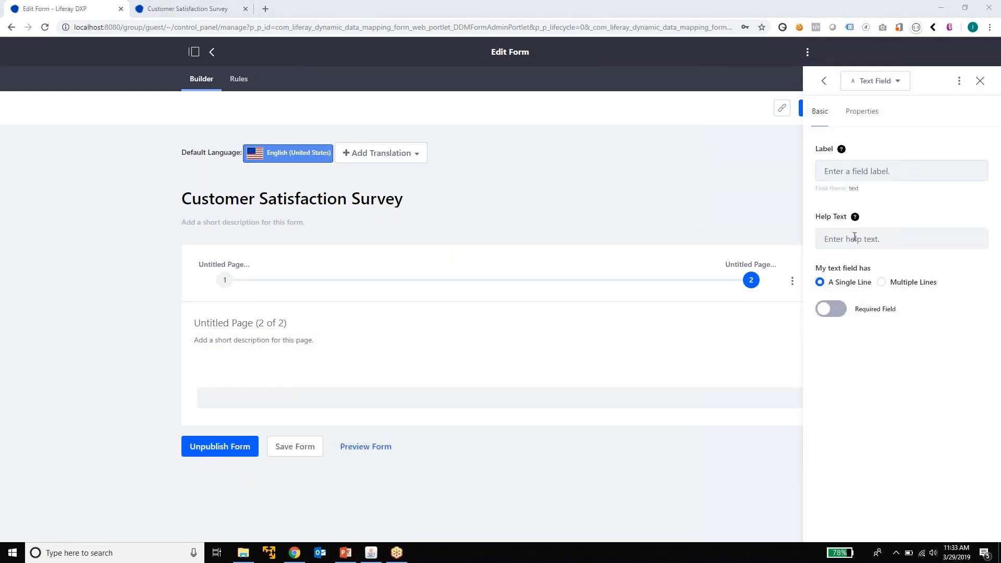
mouse_move(858, 227)
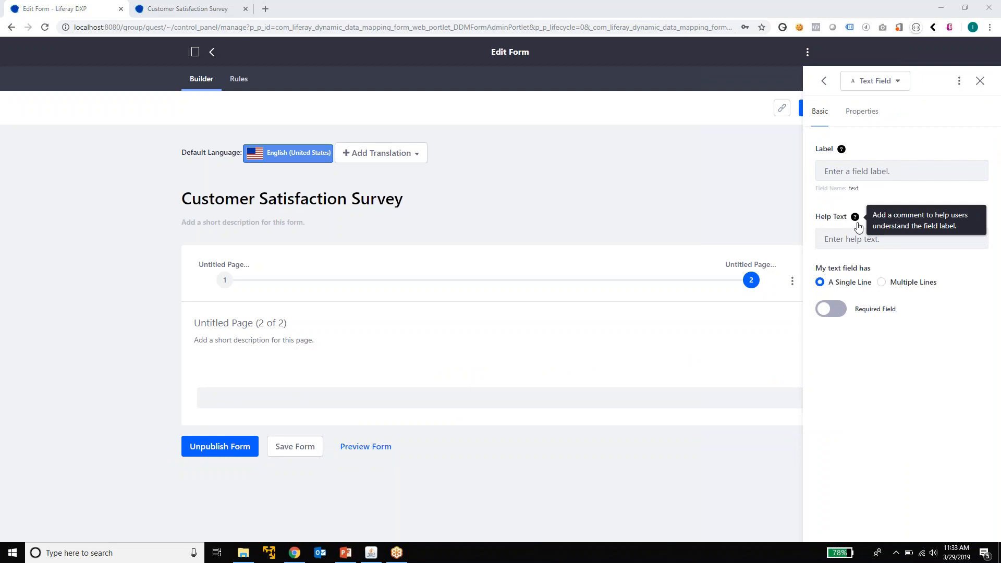
left_click(919, 174)
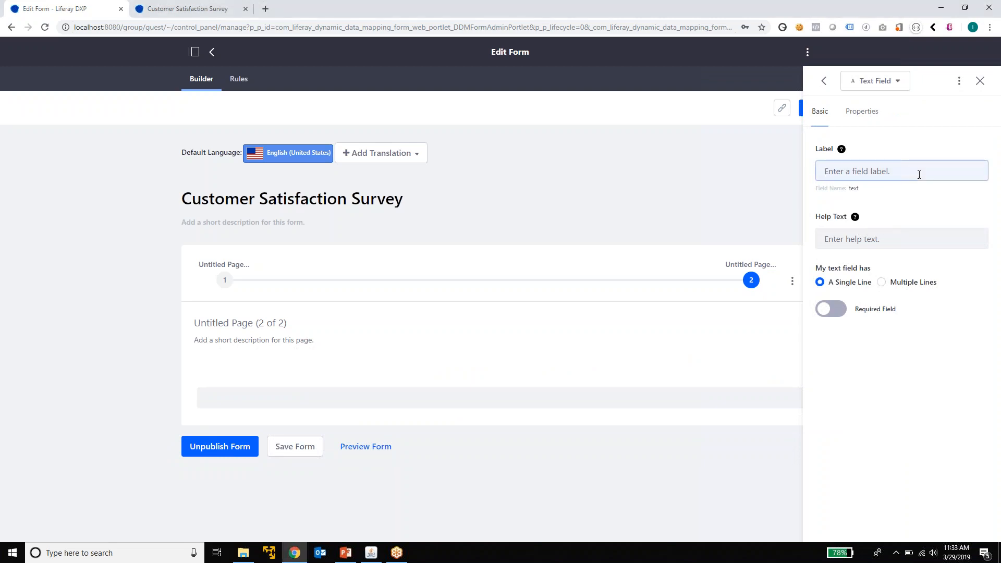
type("A")
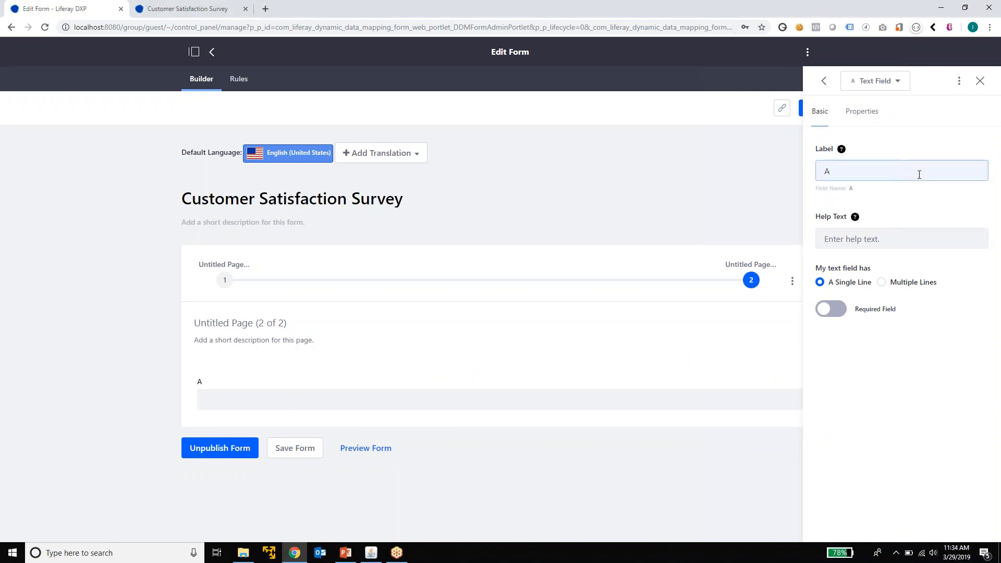
type("dditional Comments:")
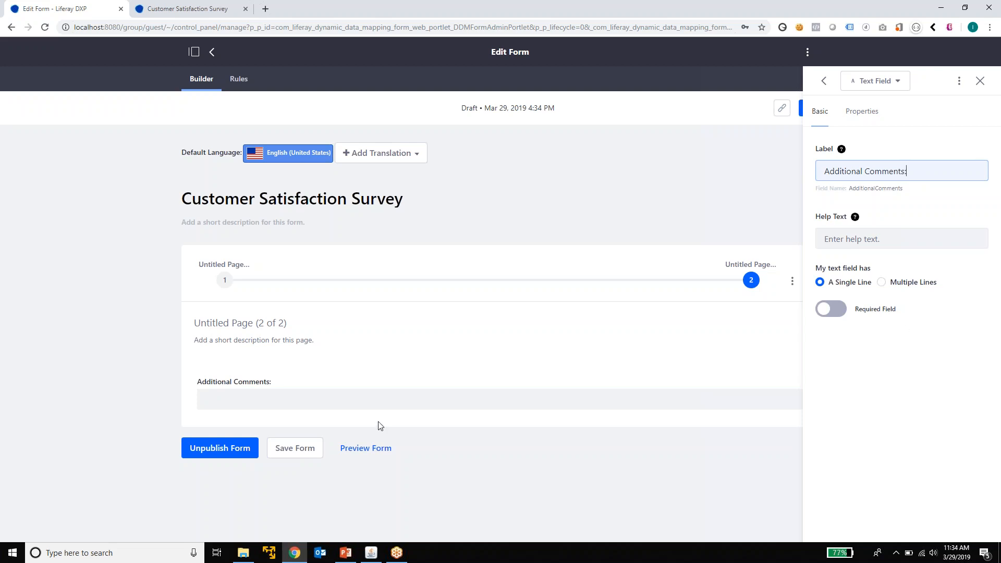
- Make the Additional Comments field accept multiple lines and save the form
left_click(911, 287)
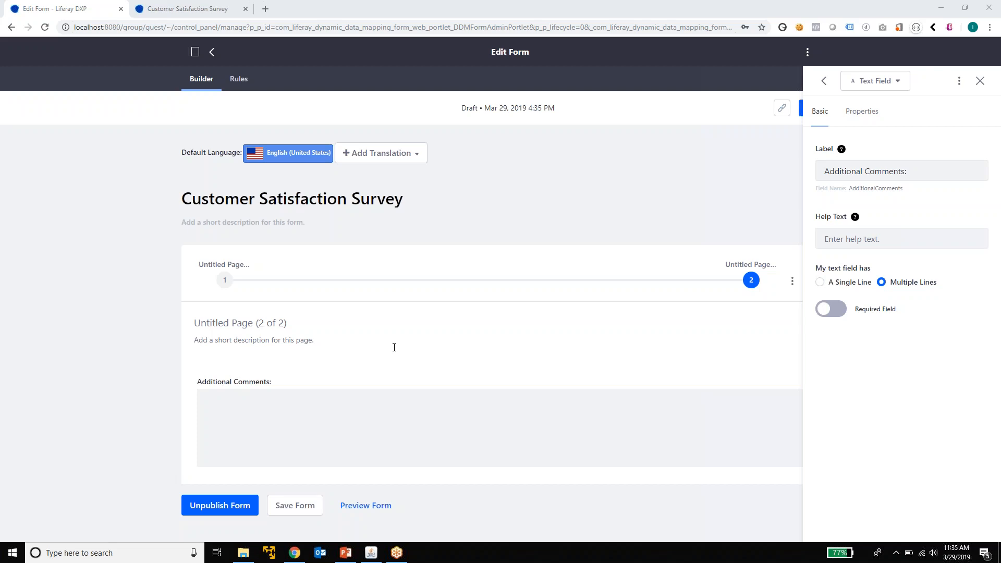
left_click(291, 507)
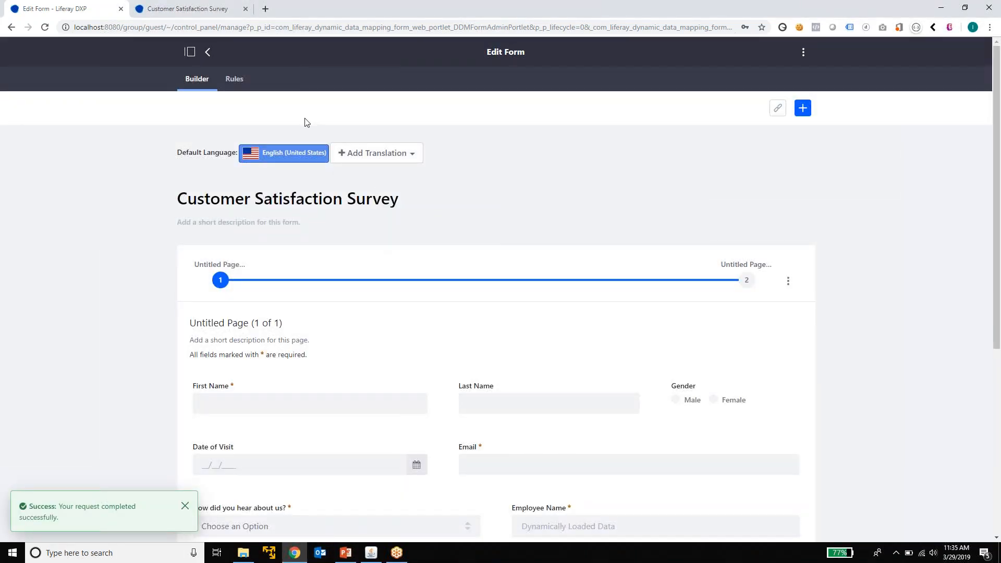
scroll(448, 190, "down", 3)
scroll(447, 190, "down", 2)
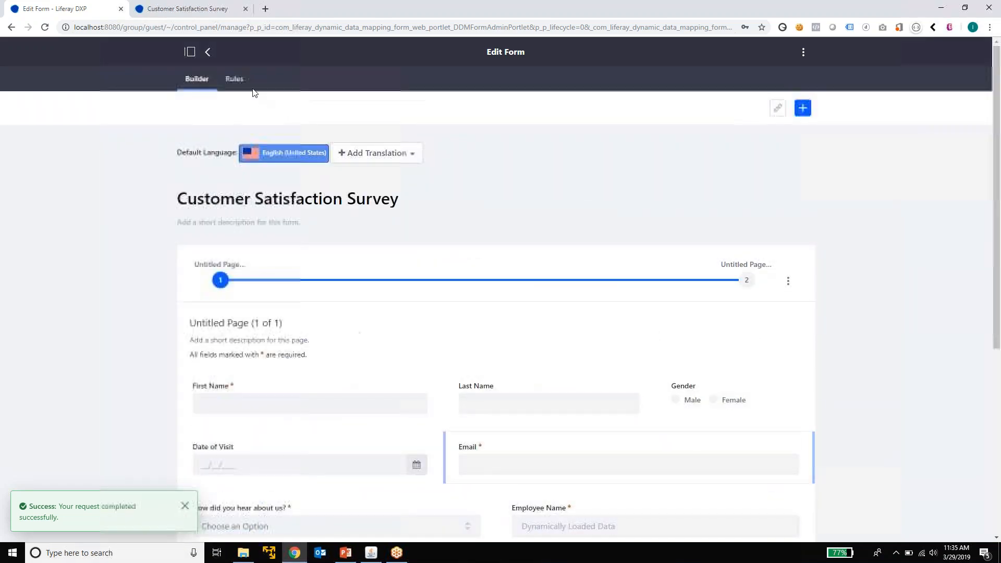
- Open the Address element set, review its States field's data provider settings, and leave it without saving
left_click(207, 51)
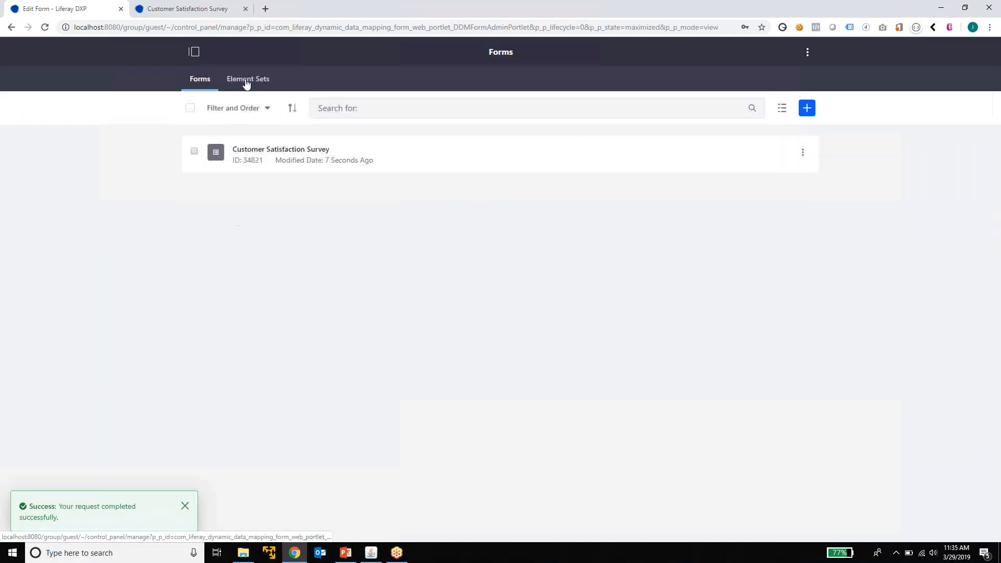
left_click(245, 80)
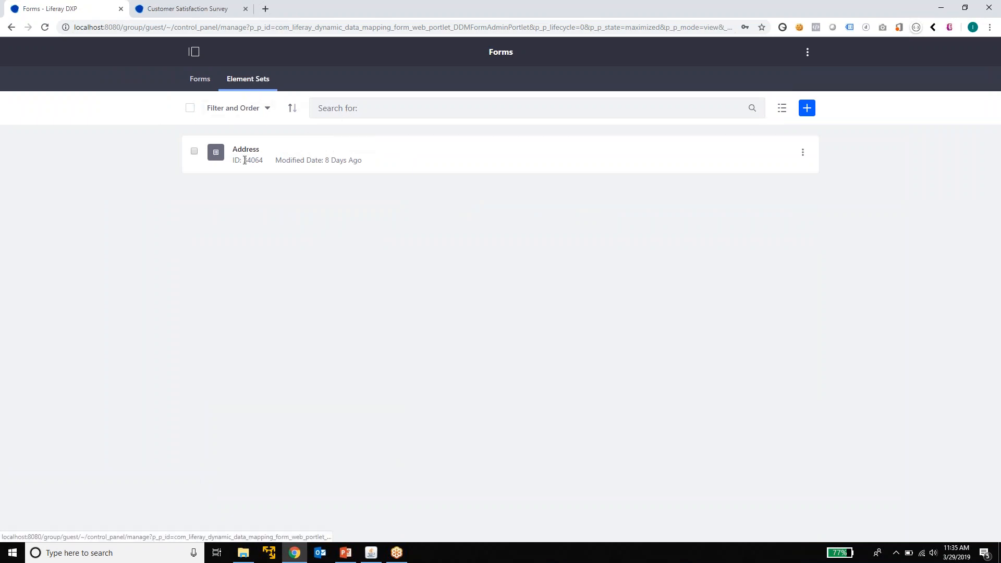
left_click(245, 152)
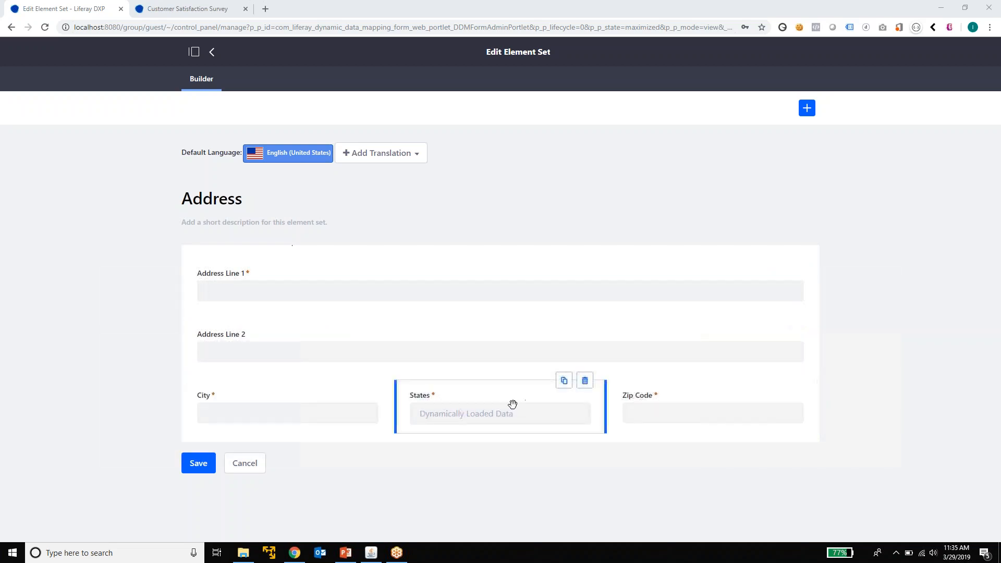
left_click(492, 395)
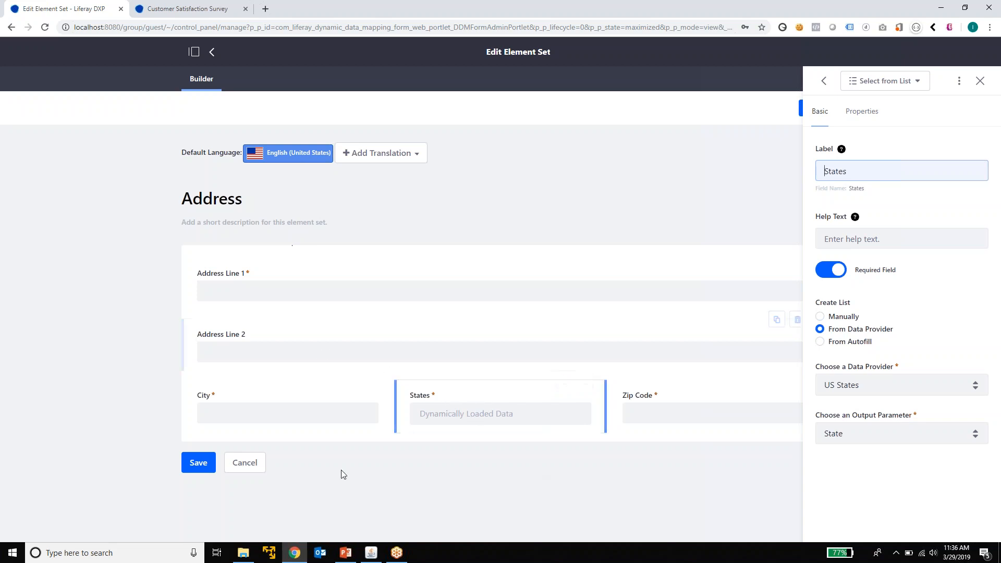
left_click(212, 51)
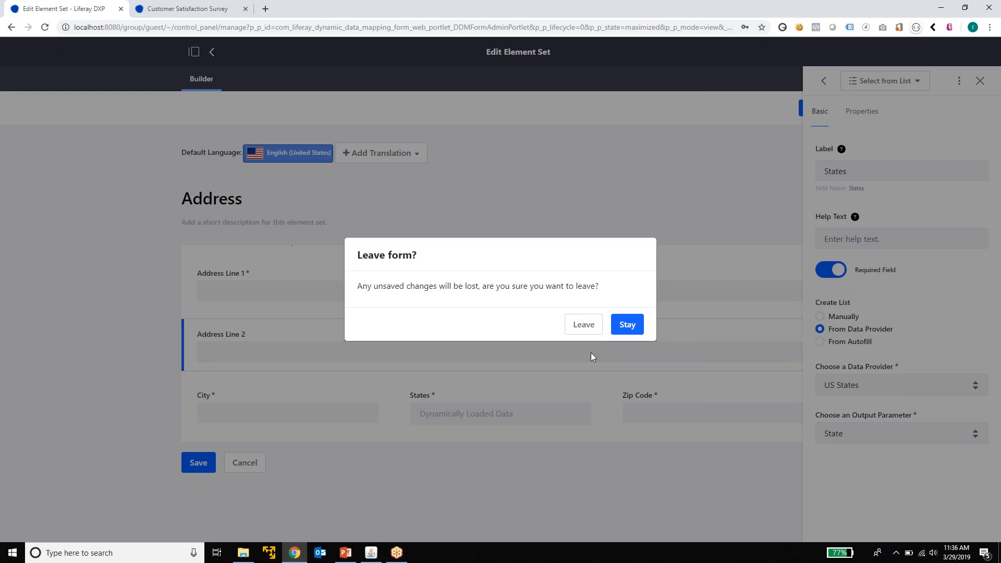
left_click(599, 332)
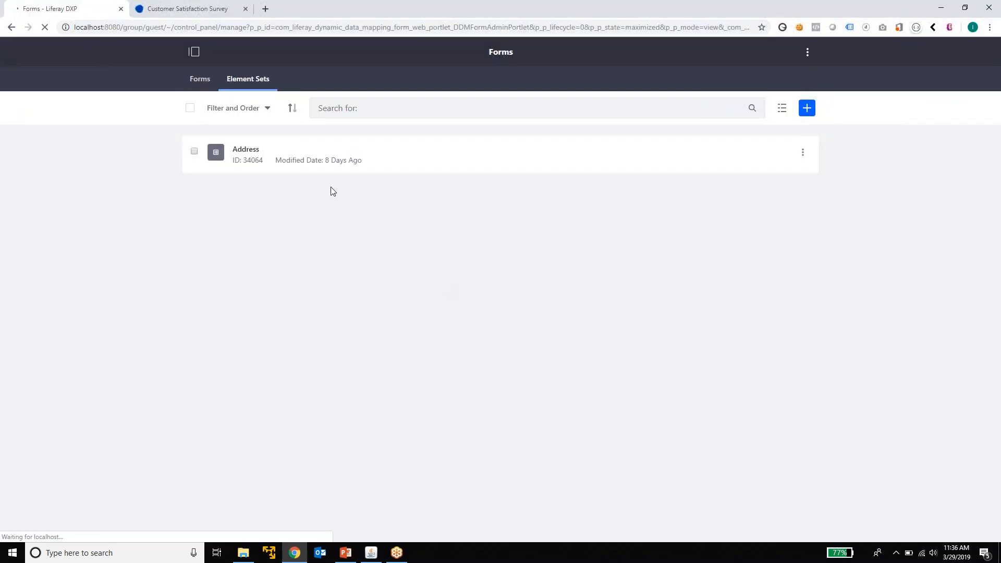
- Insert the Address element set above the Additional Comments field on page 2 of the Customer Satisfaction Survey form
left_click(207, 81)
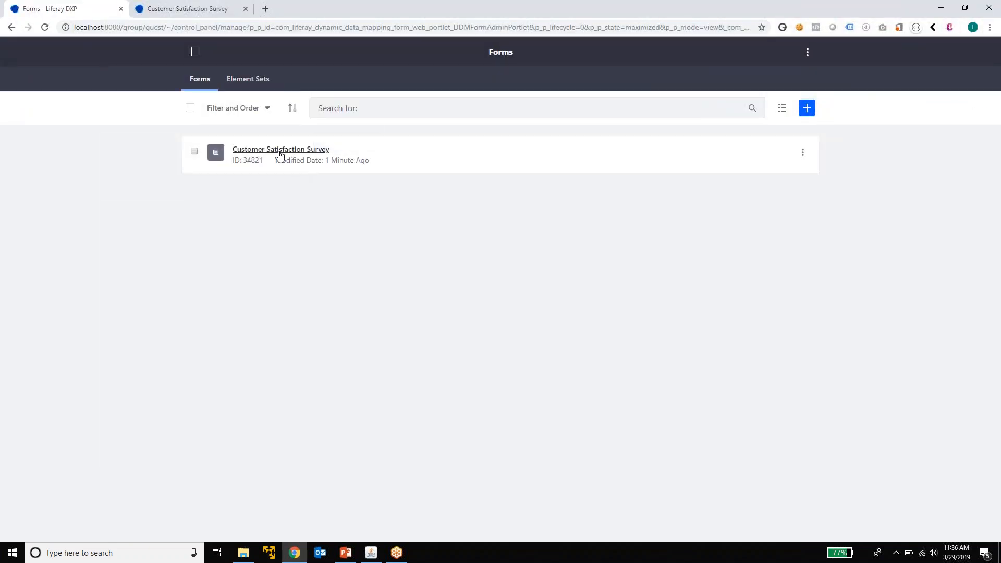
left_click(279, 150)
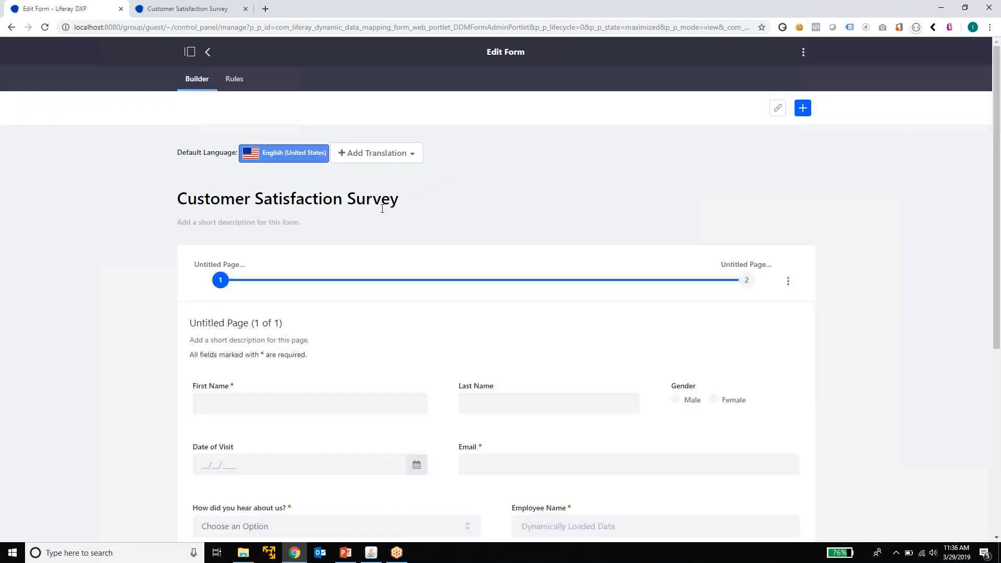
left_click(746, 282)
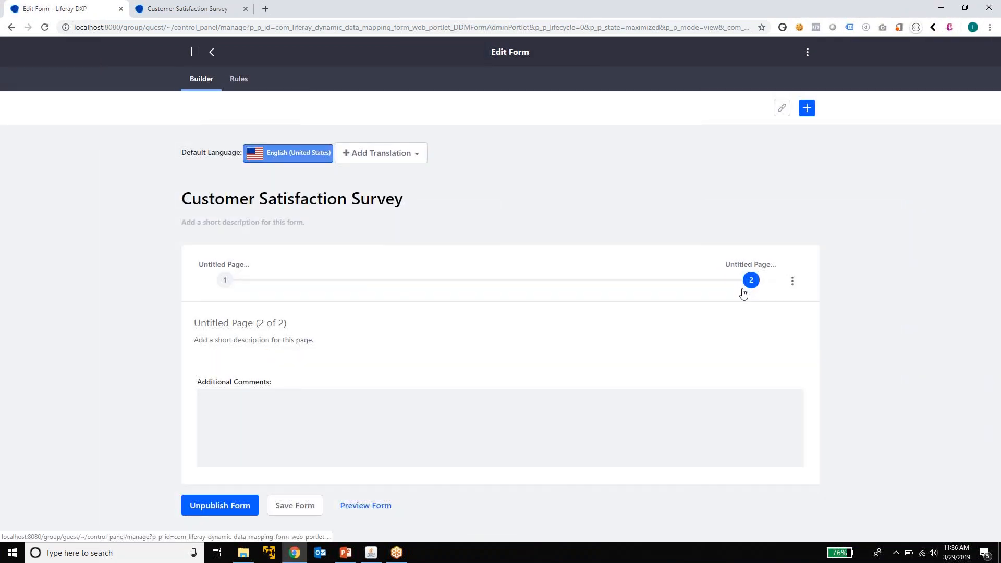
left_click(807, 110)
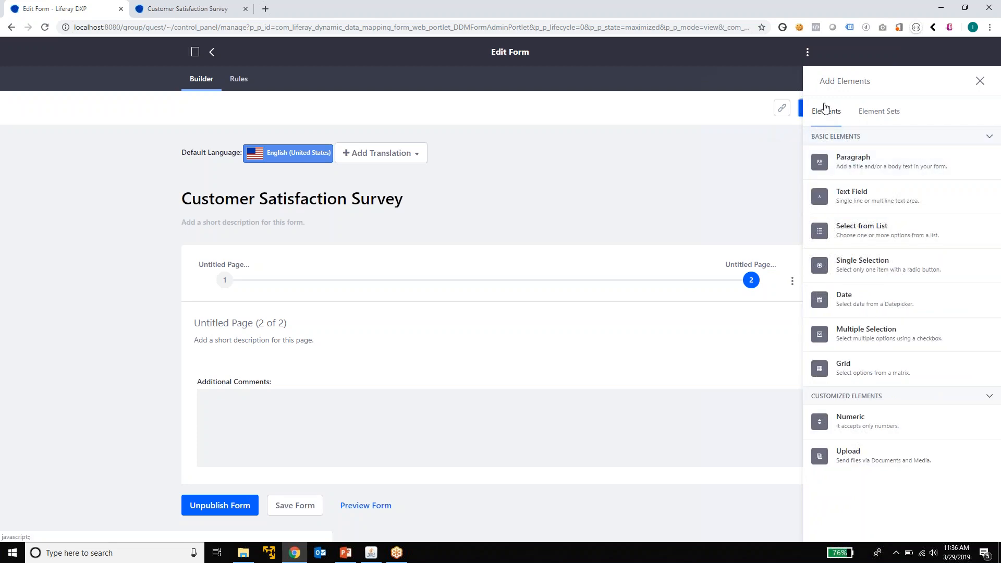
left_click(895, 110)
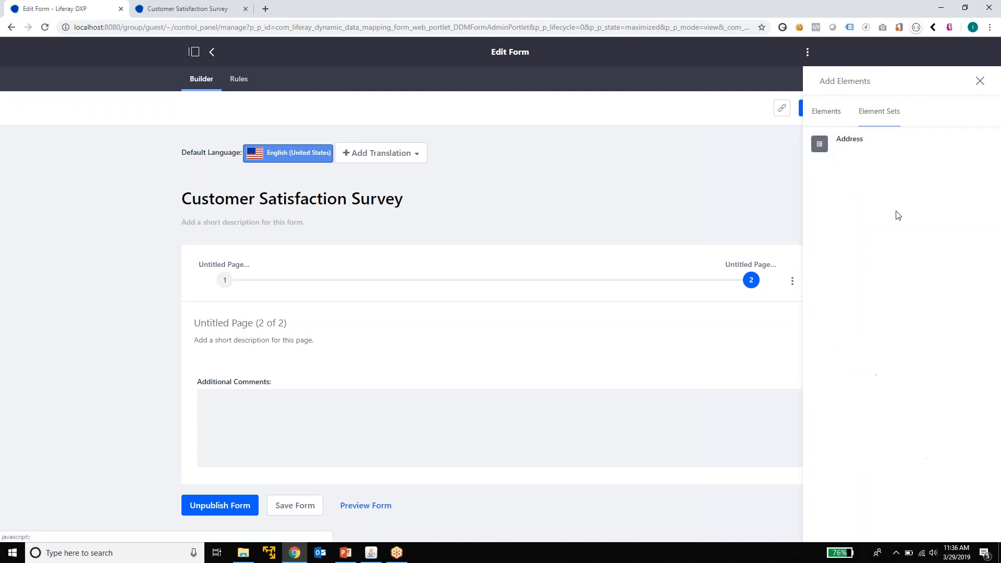
left_click_drag(849, 139, 385, 361)
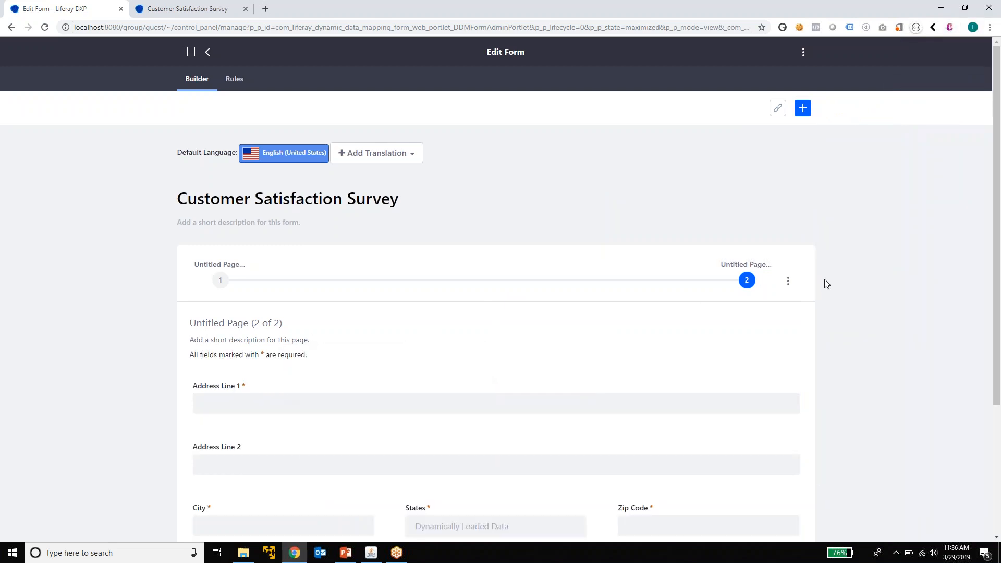
scroll(821, 275, "down", 3)
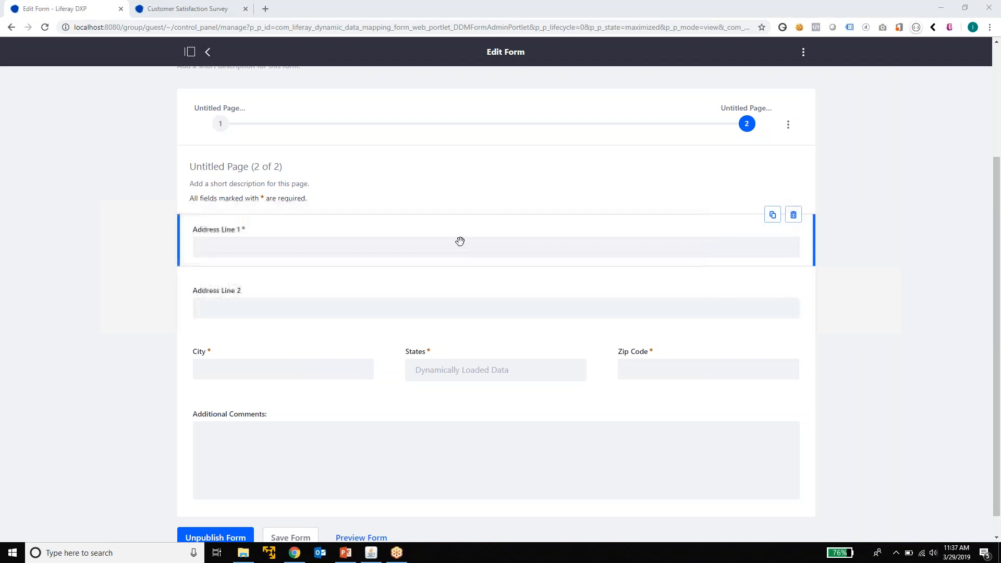
- Make the Address Line 1, City, Zip Code and States fields on page 2 optional
left_click(459, 231)
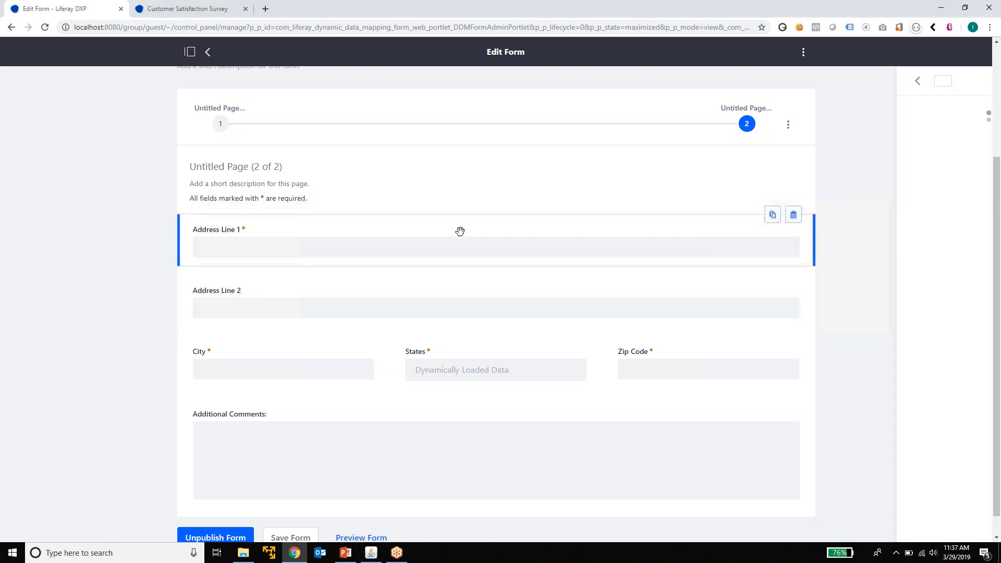
left_click(986, 32)
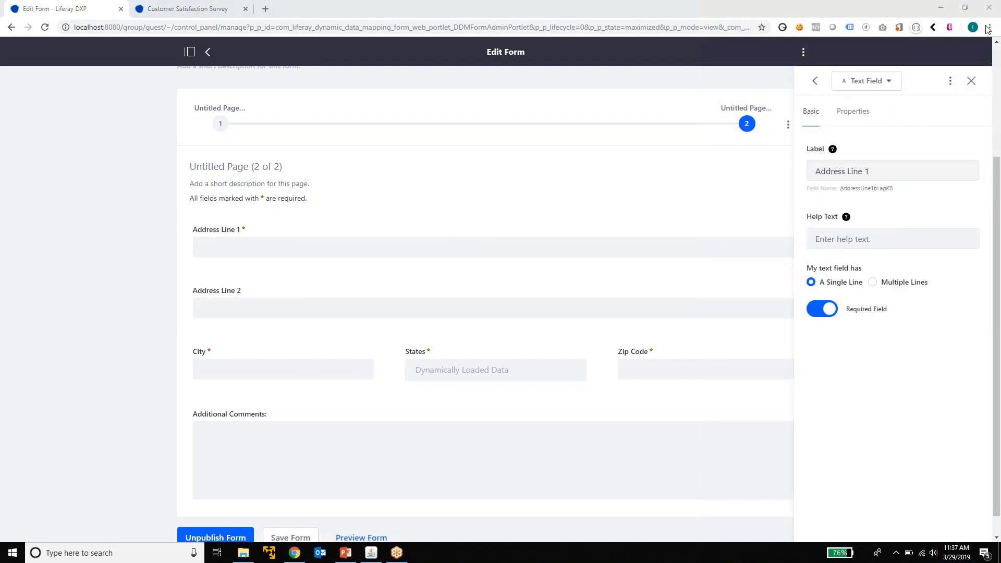
left_click(525, 235)
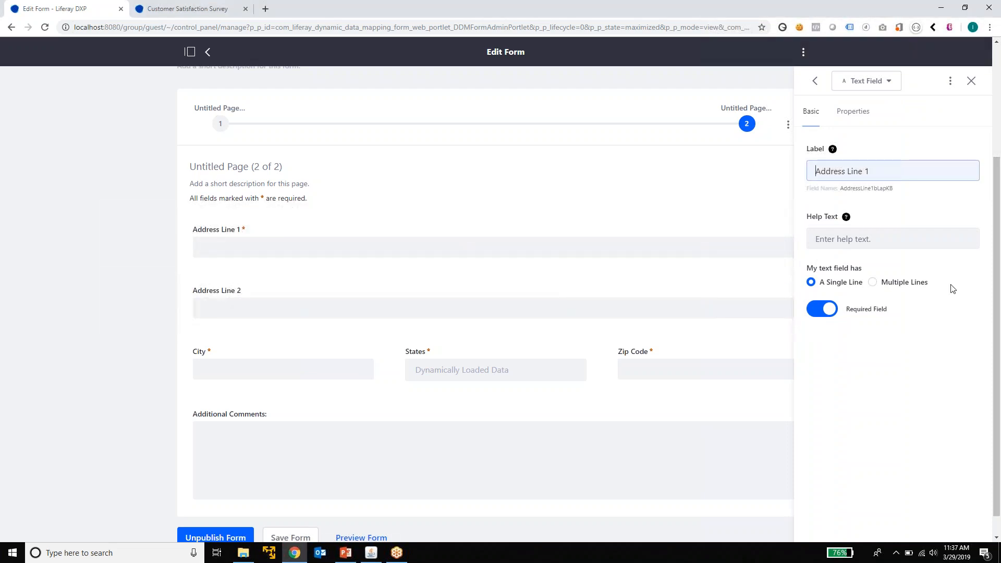
left_click(822, 309)
left_click(313, 342)
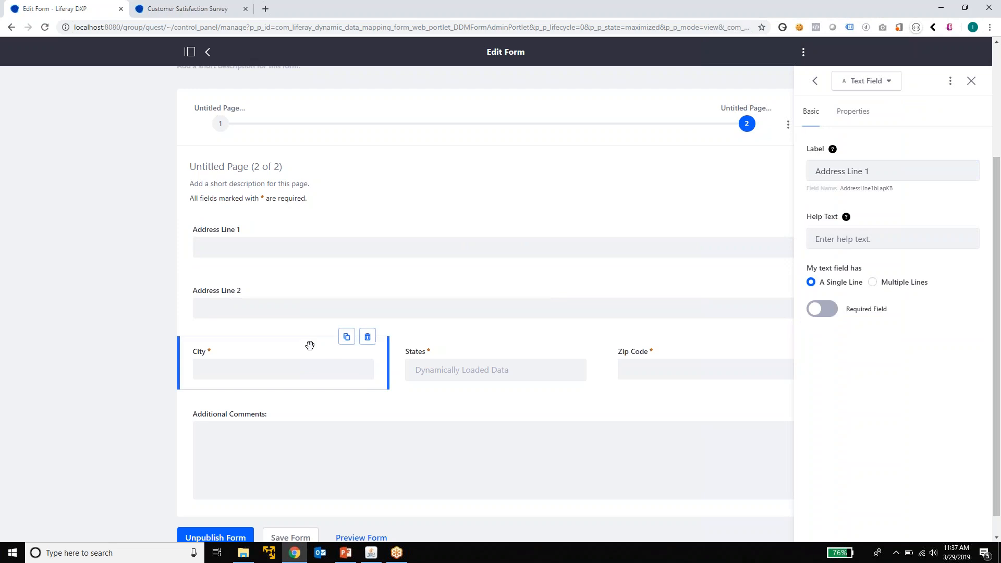
left_click(827, 312)
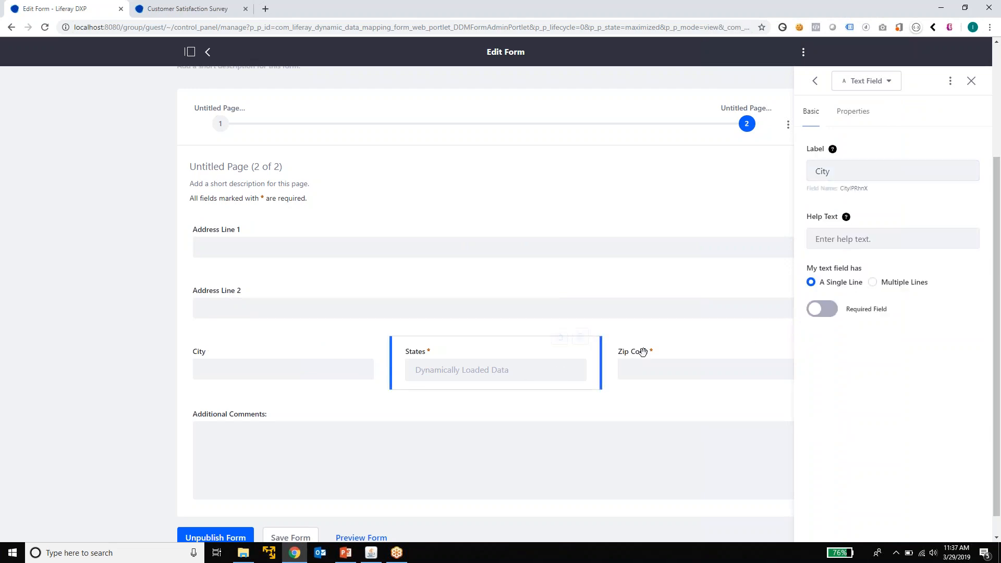
left_click(642, 351)
left_click(822, 309)
left_click(544, 352)
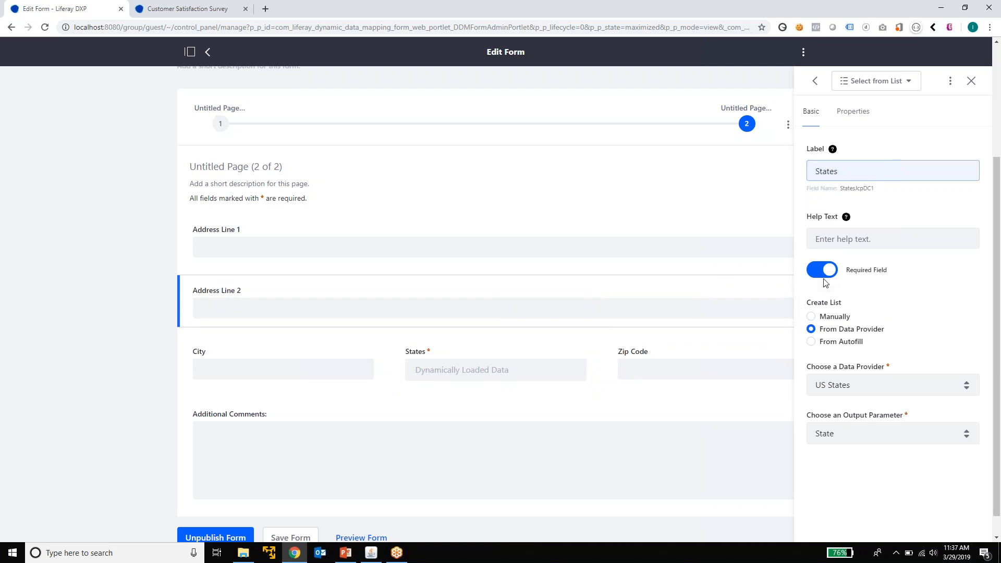
left_click(821, 270)
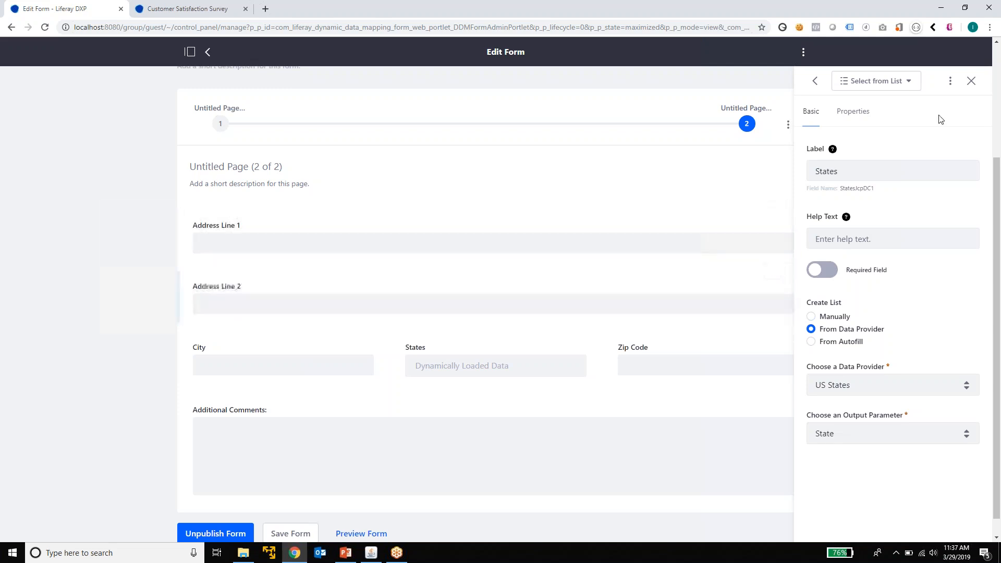
left_click(112, 246)
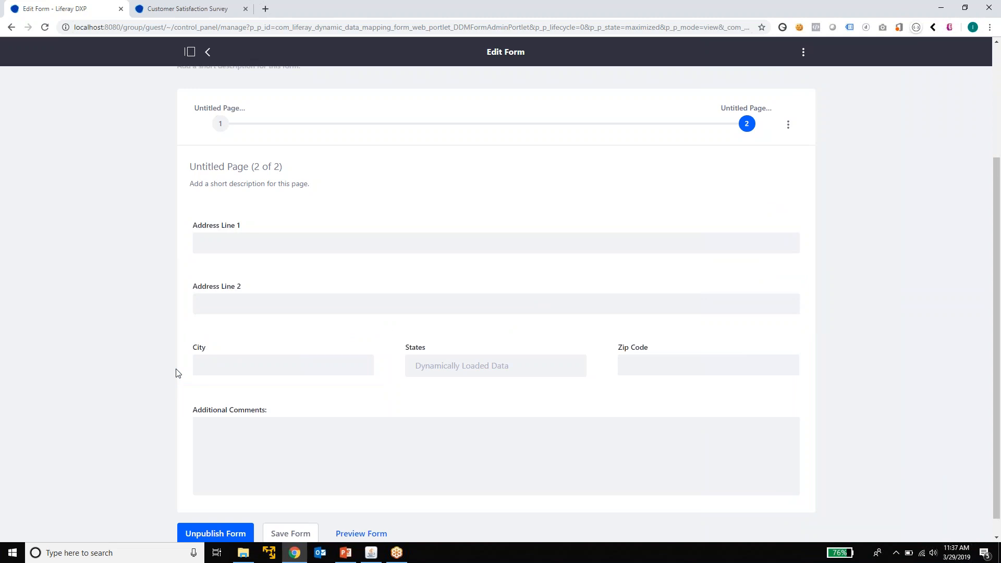
- Add a success page to the form and set its title to "Submitted"
left_click(789, 125)
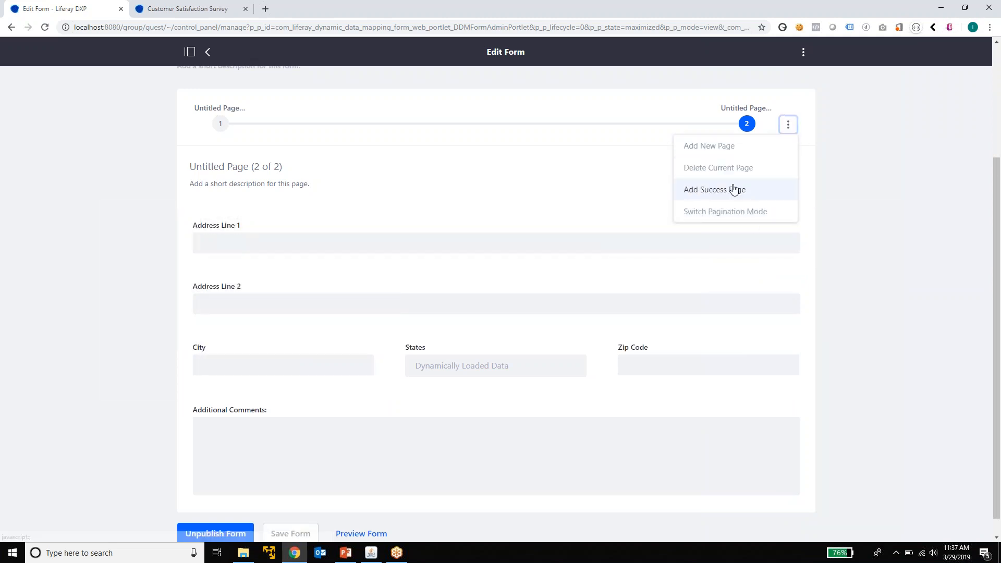
left_click(710, 191)
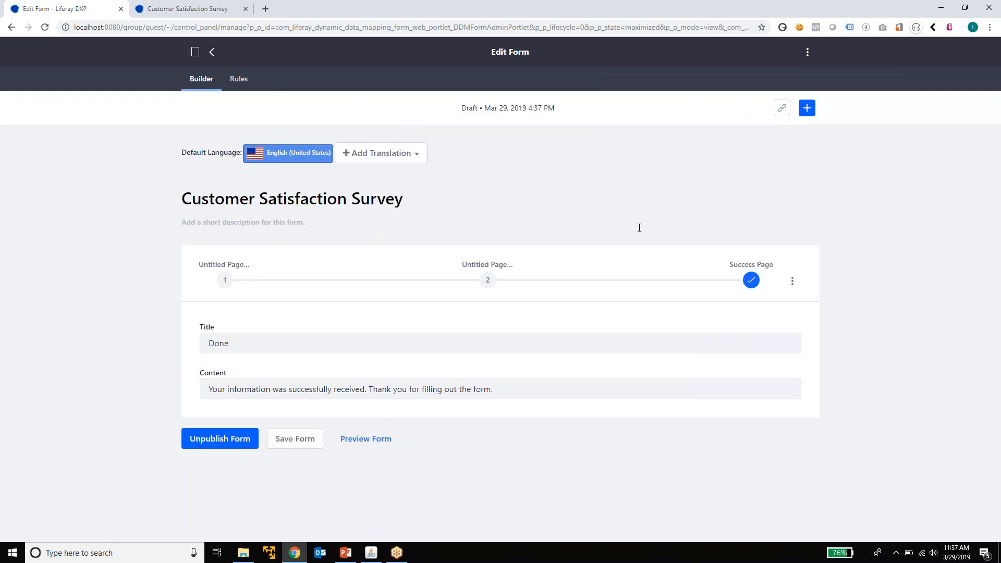
left_click_drag(242, 353, 161, 356)
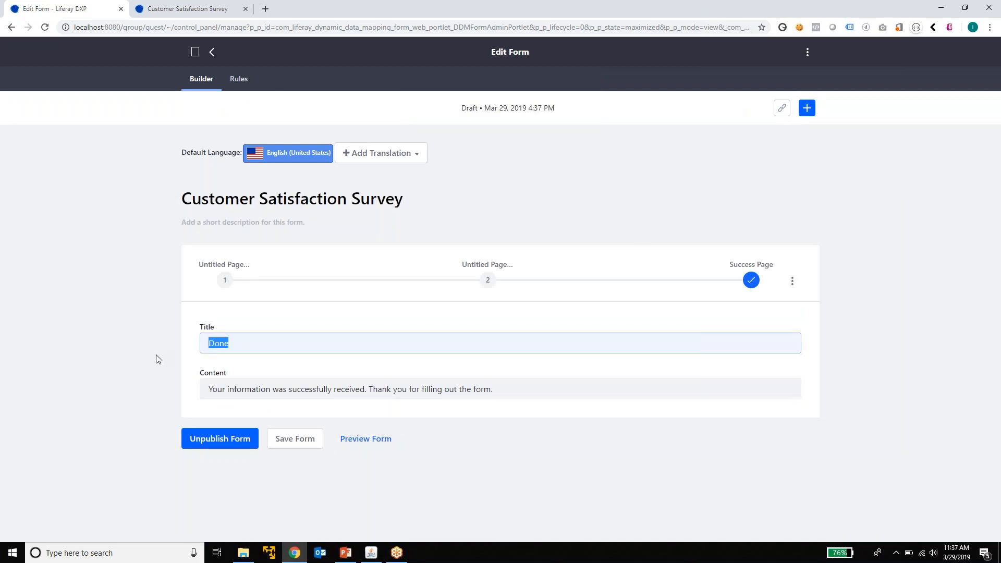
type("Submitted")
- Set the success page content to "Thank you for submitting your feedback!" and save the form
left_click_drag(503, 390, 152, 405)
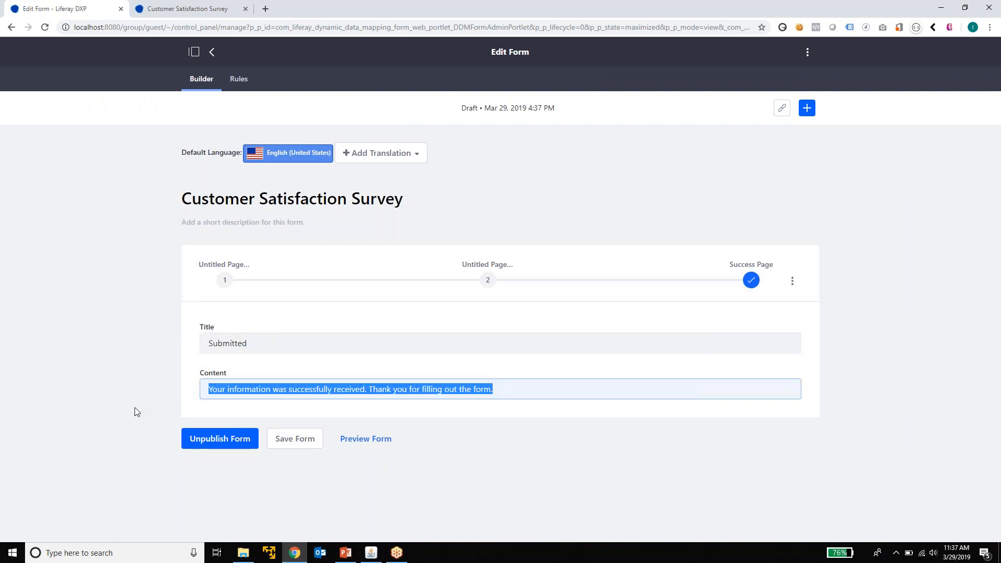
type("Thank you for submi")
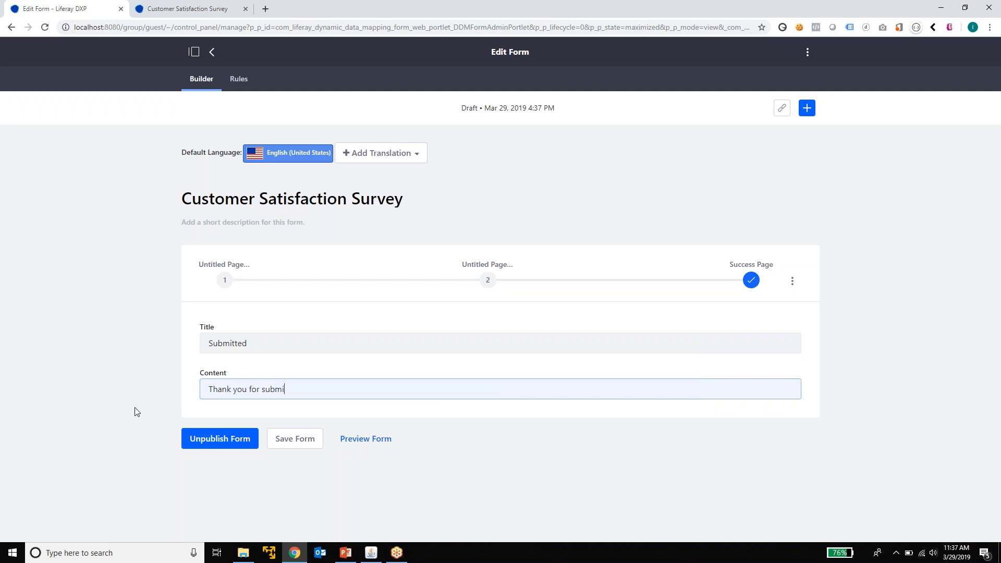
type("tting your feedback!")
left_click(292, 441)
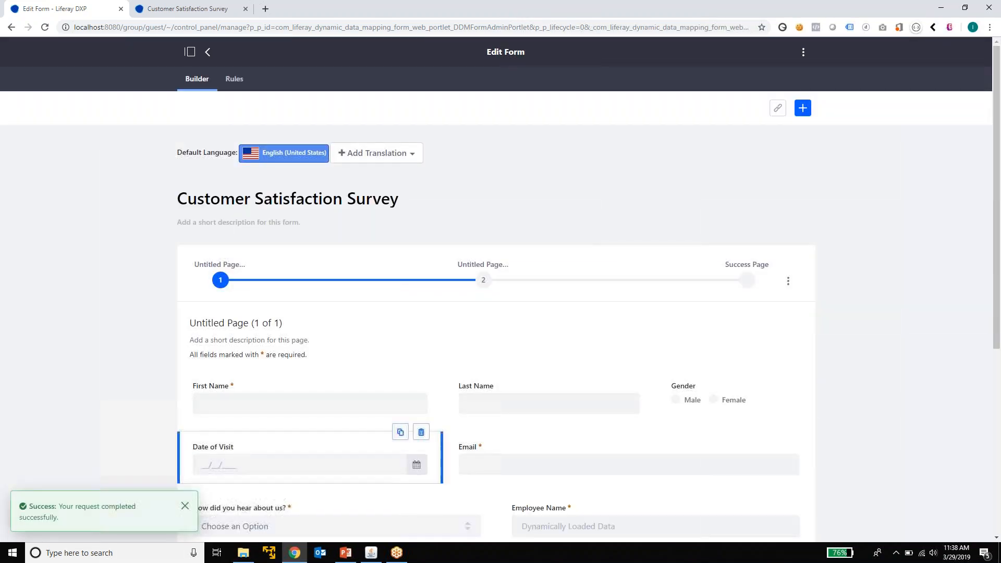
- Preview the saved survey form and look over its first page
scroll(132, 400, "down", 6)
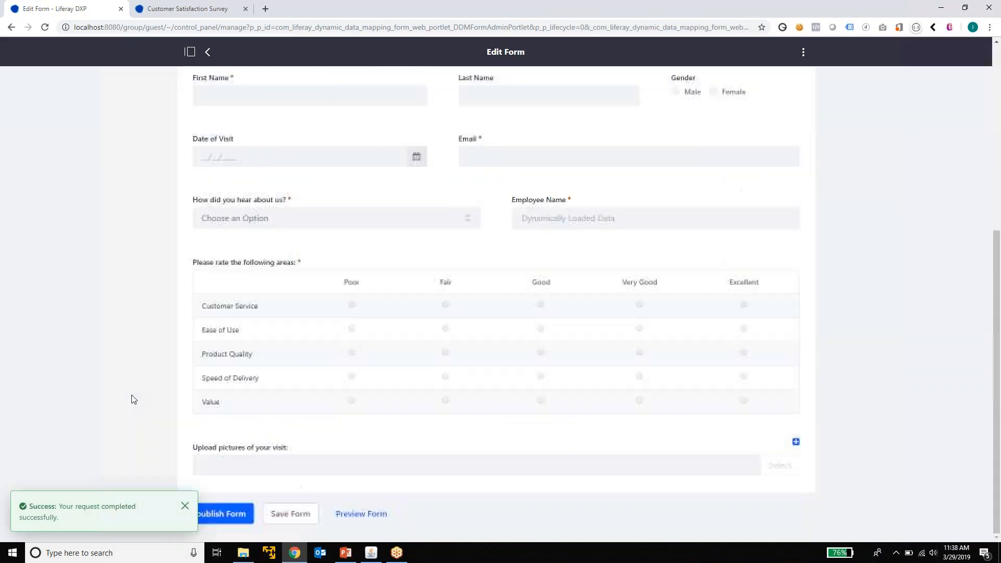
left_click(368, 515)
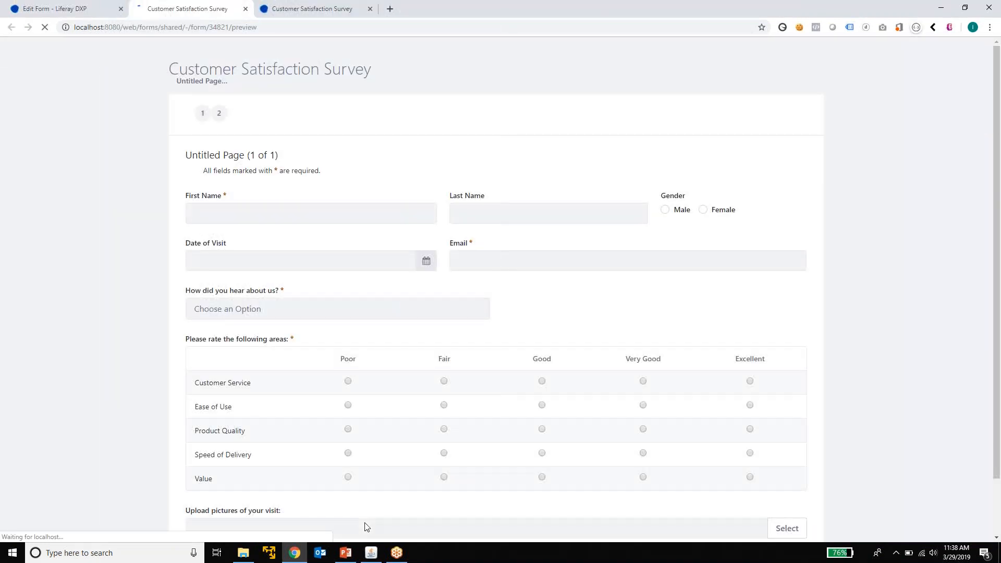
scroll(214, 364, "down", 2)
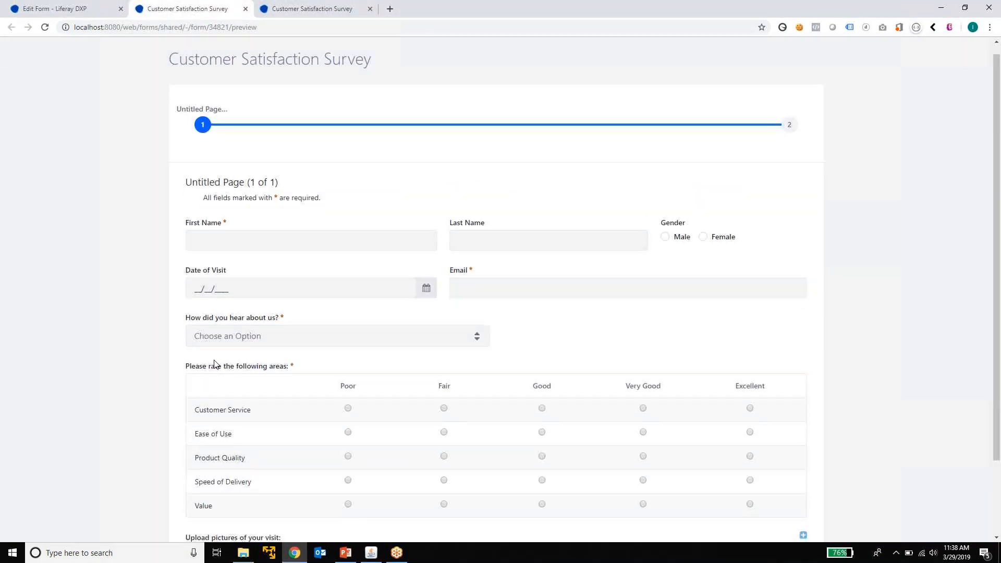
scroll(215, 363, "up", 2)
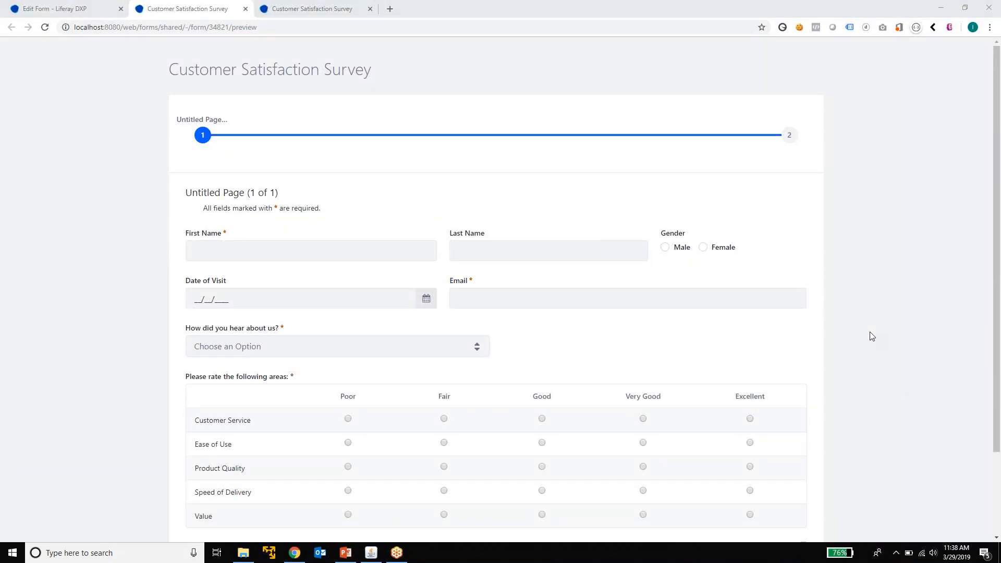
- Copy the survey's shareable URL from the form builder and open it in a new browser tab
left_click(85, 8)
scroll(622, 277, "up", 6)
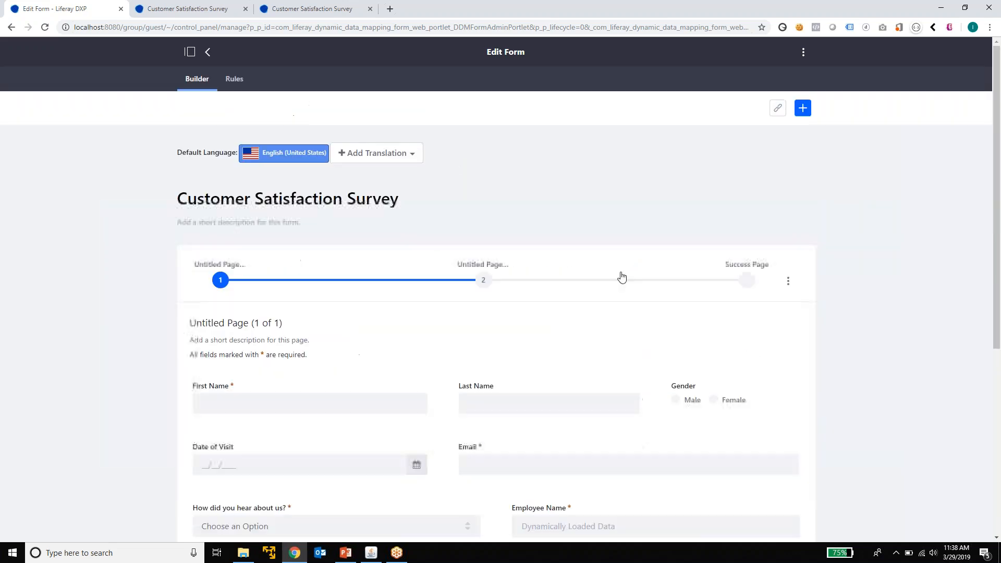
left_click(778, 110)
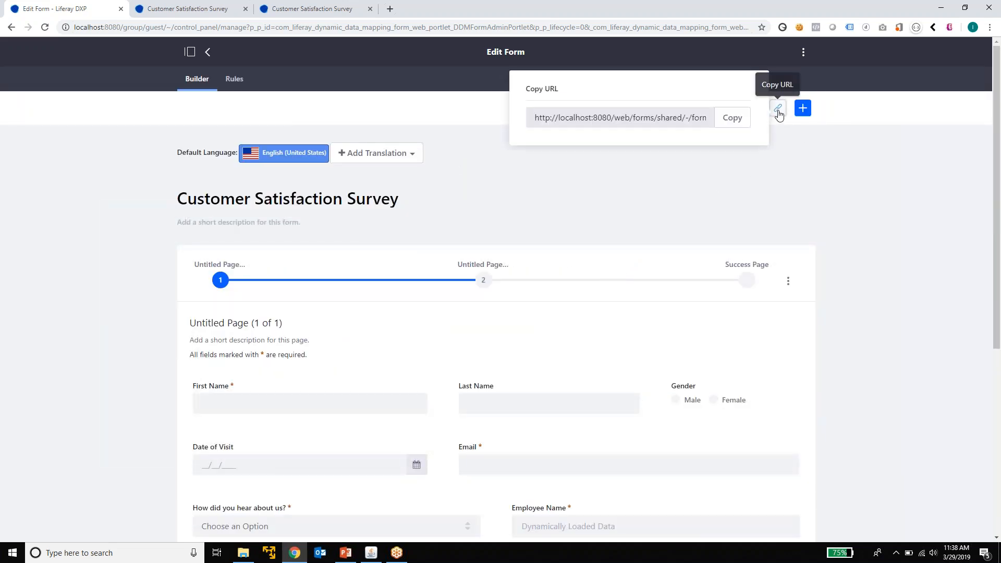
left_click(732, 118)
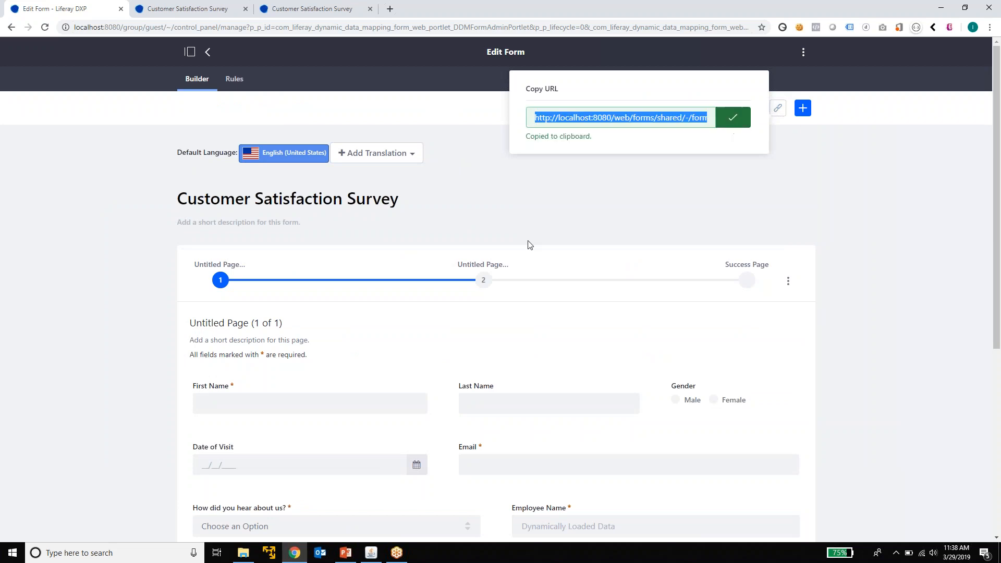
left_click(391, 9)
key("ctrl+v")
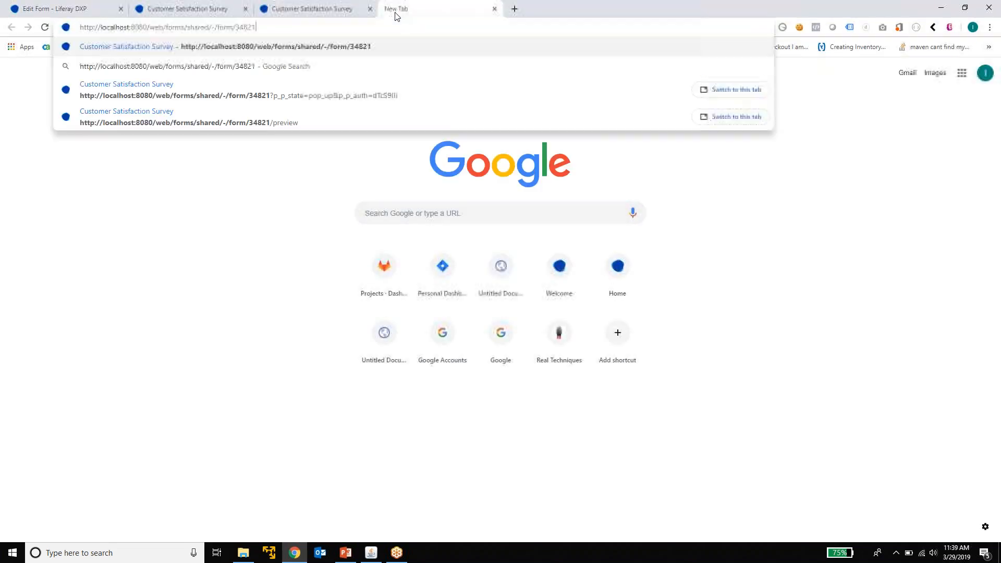
key("Return")
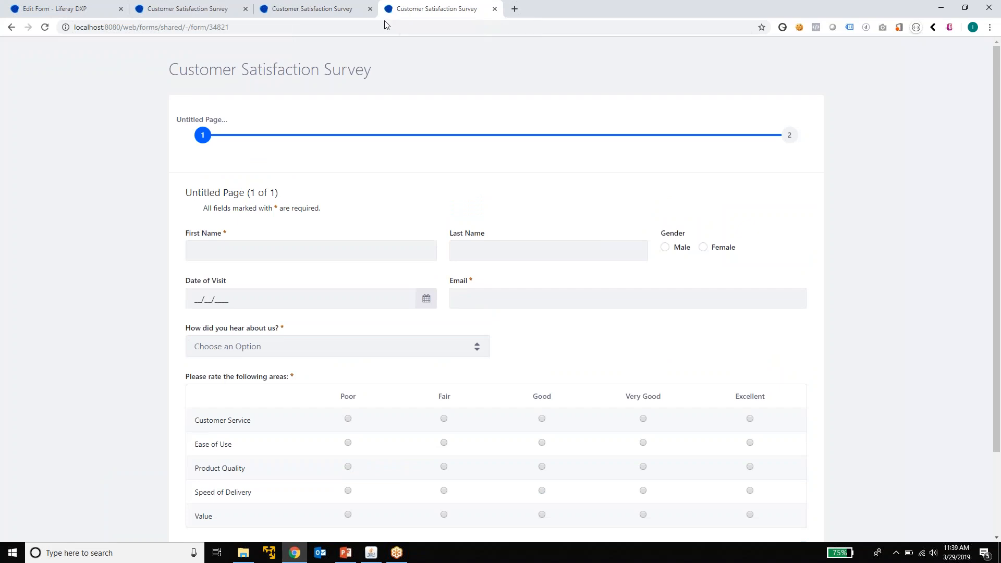
- Fill in the respondent's name and email from the saved autofill entry, choose Male, and set Date of Visit to 03/01/2019
left_click(328, 252)
type("Iat")
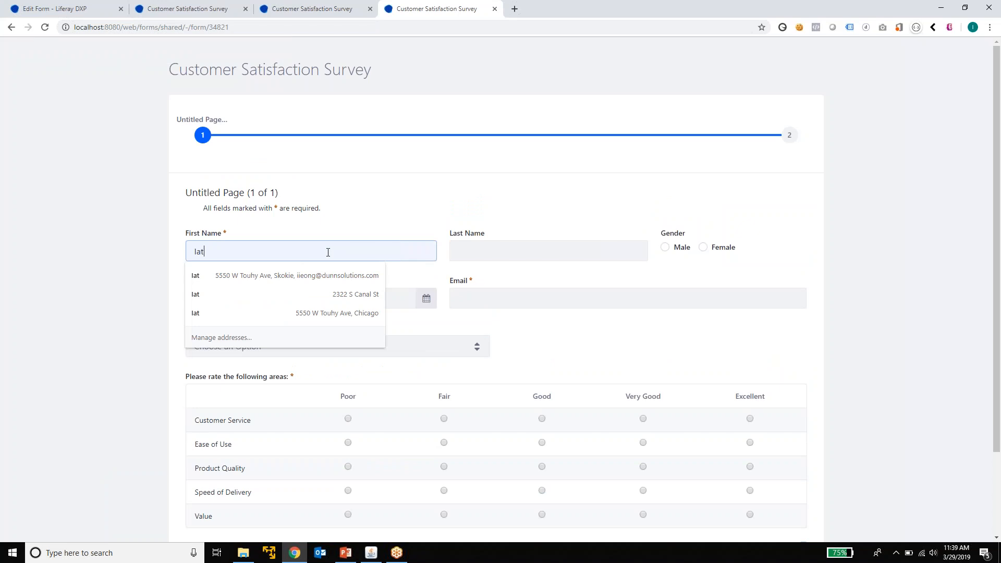
left_click(330, 277)
left_click(676, 250)
left_click(426, 300)
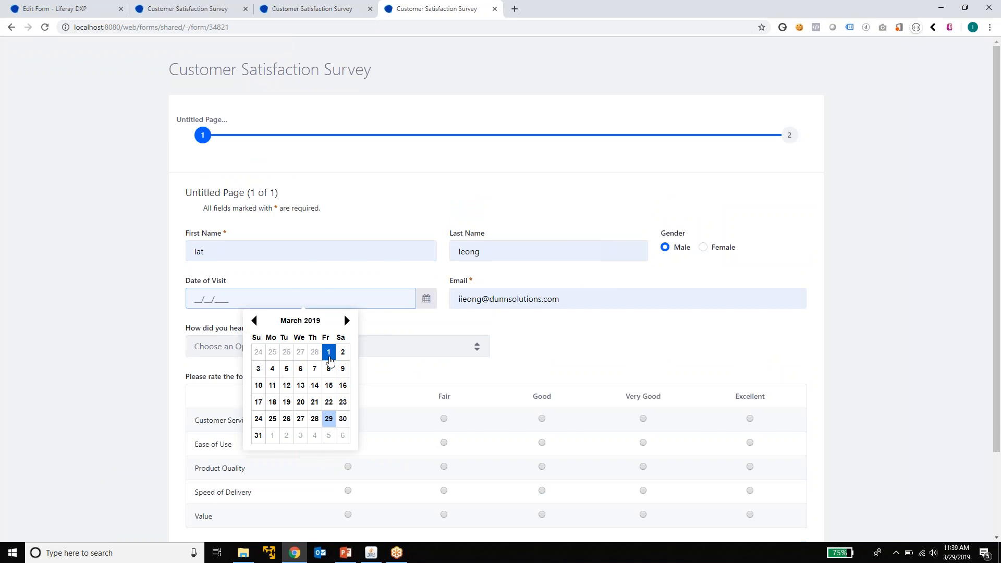
left_click(329, 354)
- Replace the Email entry with the invalid text "asdf" and leave the field to test its validation
left_click_drag(614, 303, 419, 307)
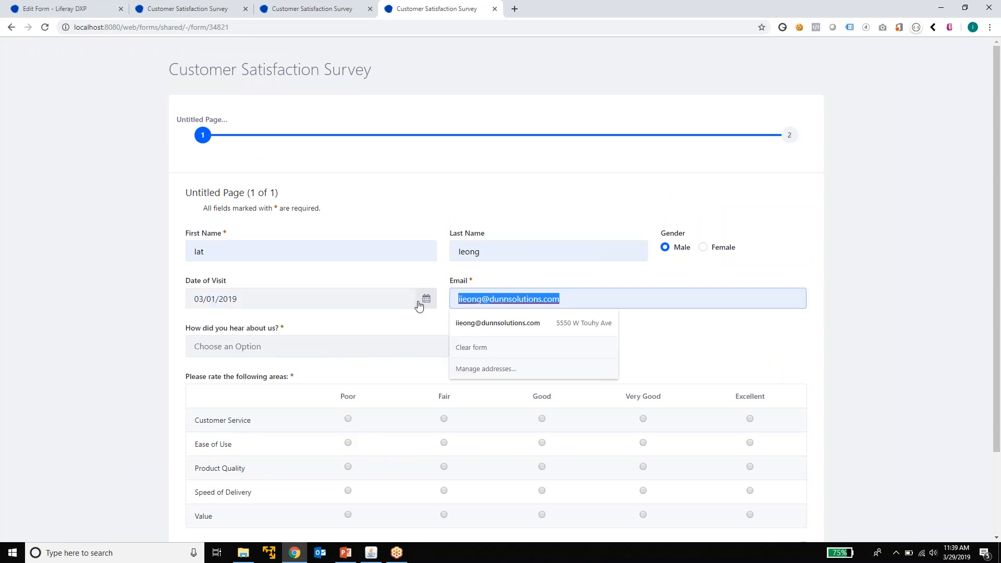
key("BackSpace")
type("asdf")
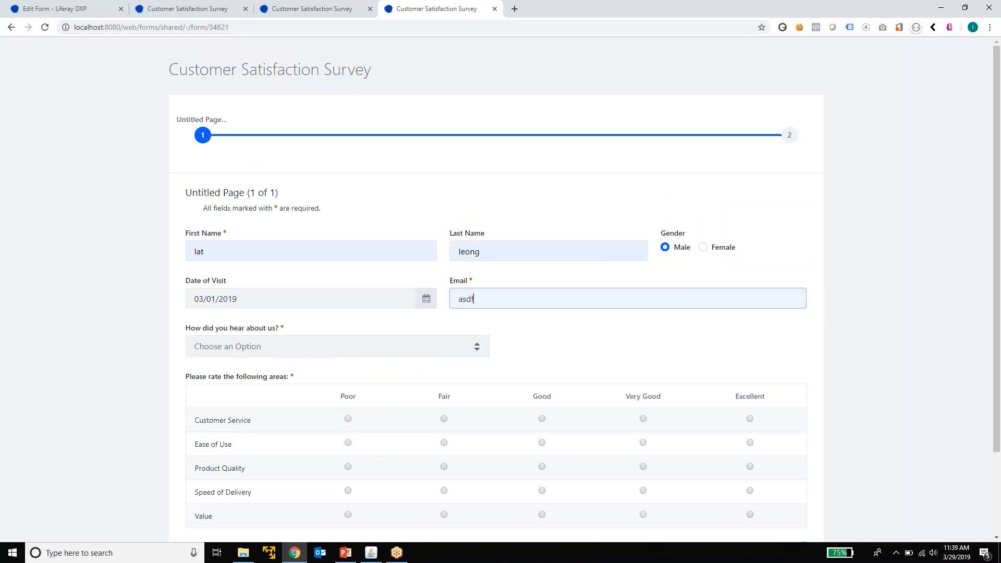
left_click(493, 324)
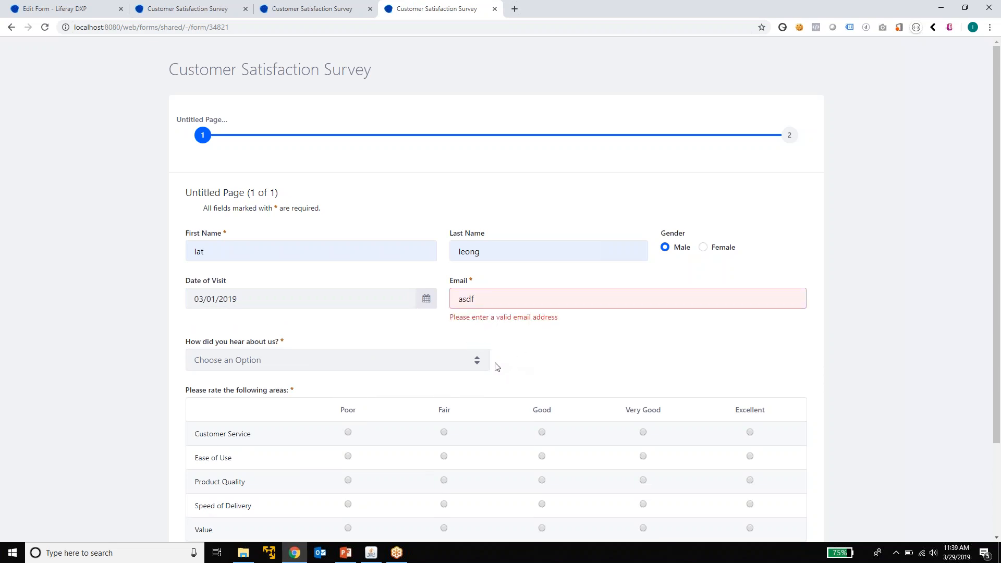
- Replace the invalid Email entry with the respondent's saved email address
left_click_drag(485, 301, 423, 305)
type("i")
left_click(472, 326)
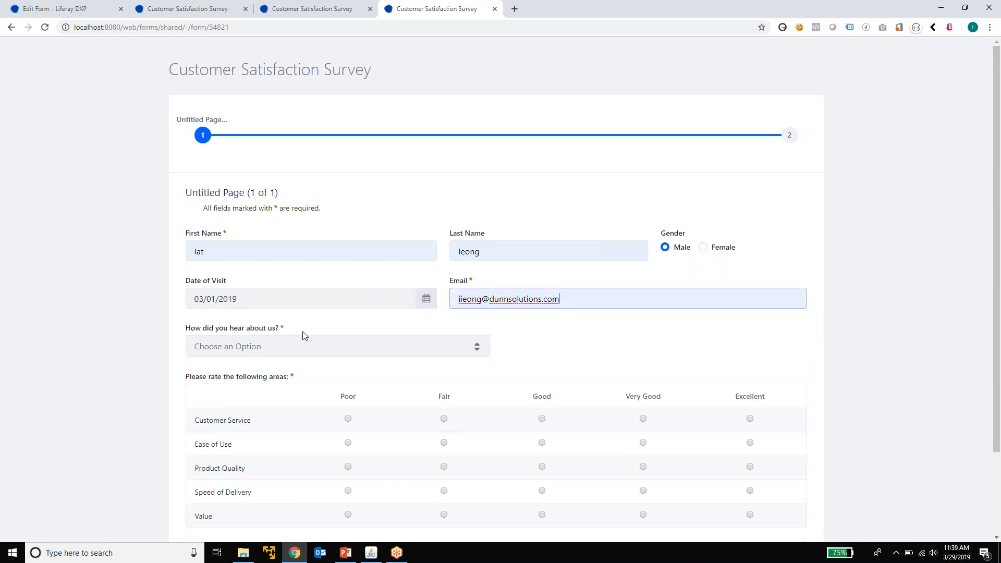
- Answer "How did you hear about us?" with Employee and choose Employee One as the Employee Name
scroll(294, 331, "down", 1)
left_click(281, 293)
left_click(282, 285)
left_click(248, 299)
left_click(341, 338)
left_click(538, 293)
left_click(546, 349)
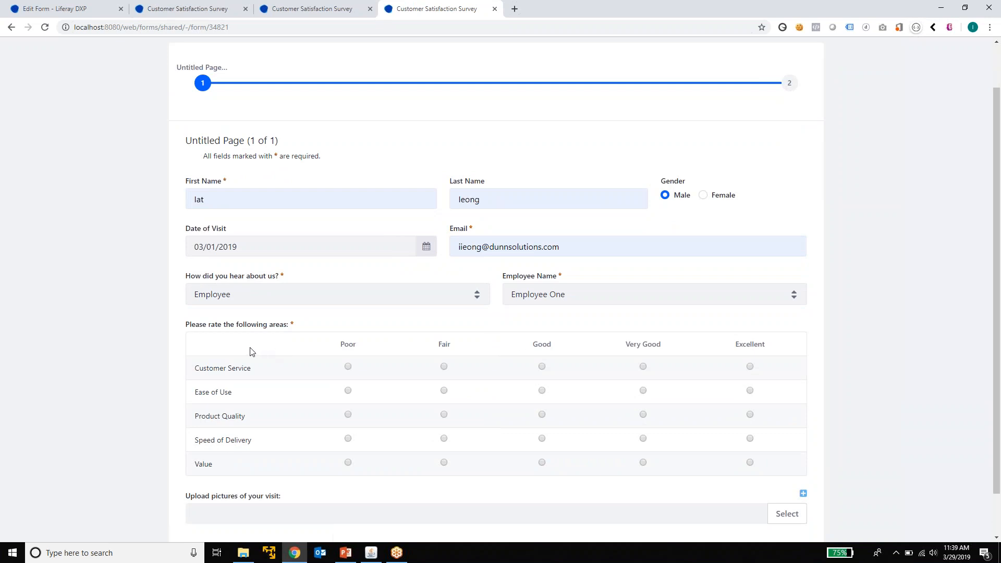
- Rate Customer Service, Speed of Delivery and Value as Excellent, and Ease of Use and Product Quality as Very Good
scroll(250, 352, "down", 1)
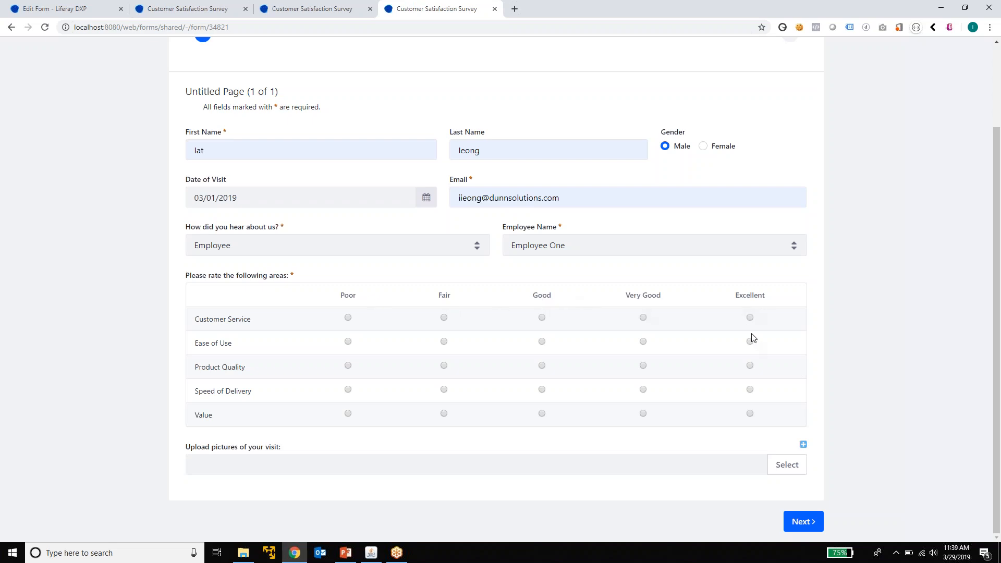
left_click(750, 318)
left_click(643, 342)
left_click(644, 367)
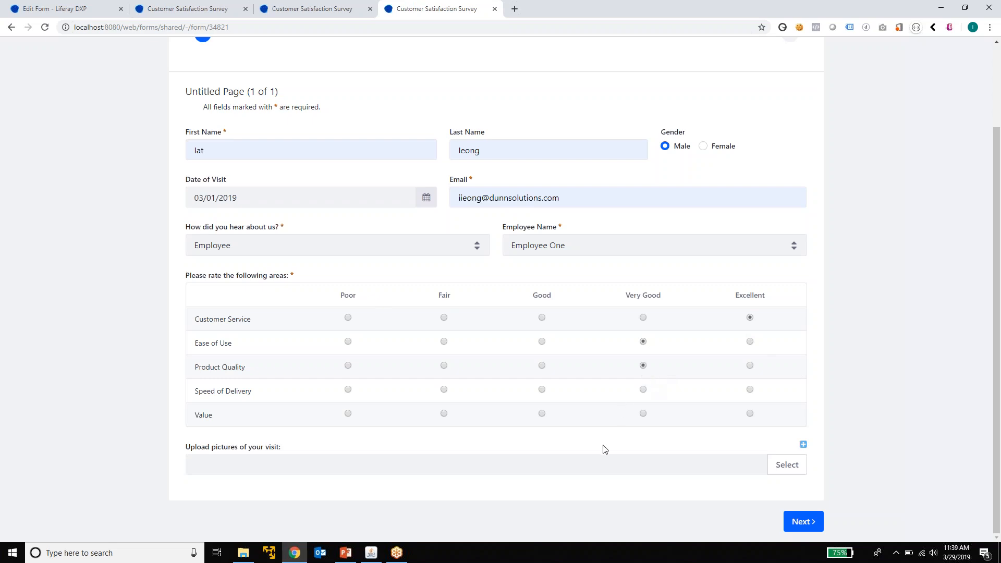
left_click(751, 391)
left_click(749, 414)
- Attach shopping-discount-offer-online-men-finger-1437889-pxhere.com.jpg from Documents and Media as the visit picture and continue to the survey's second page
left_click(790, 471)
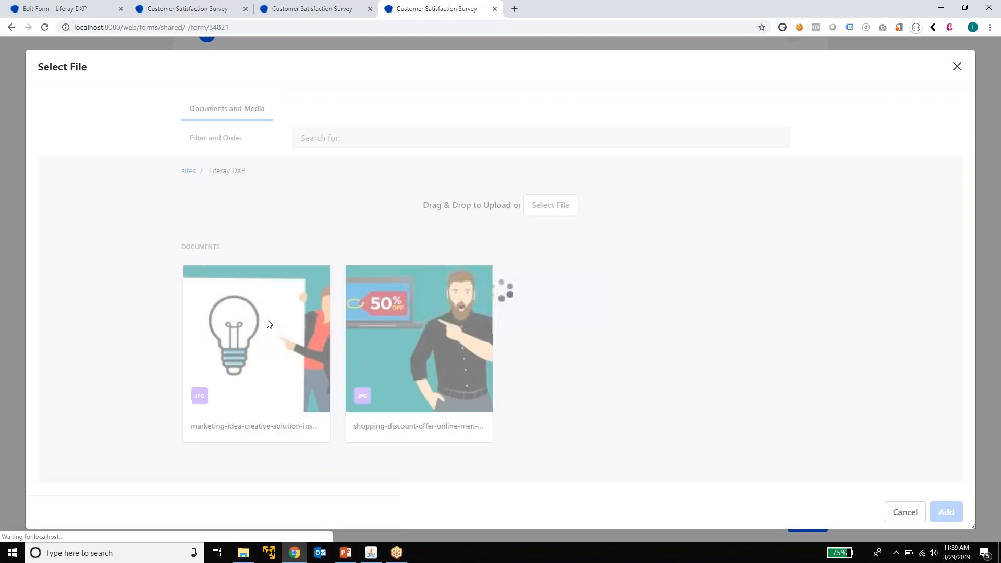
left_click(416, 415)
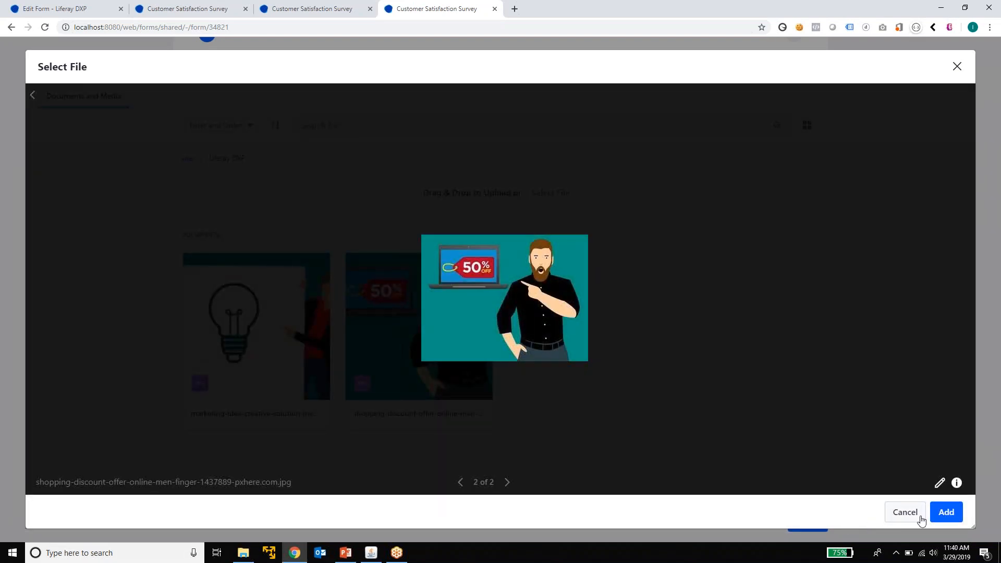
left_click(946, 512)
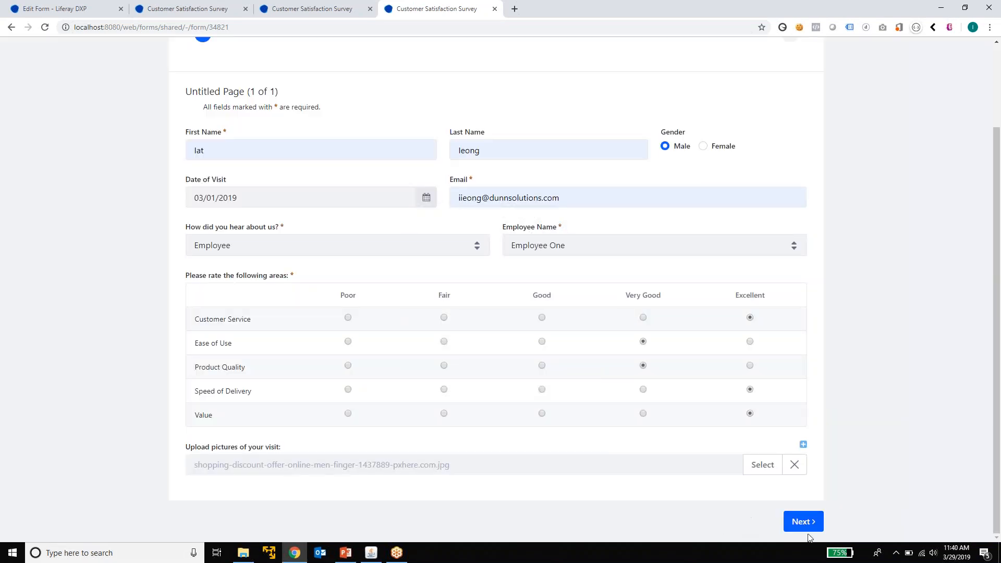
left_click(801, 521)
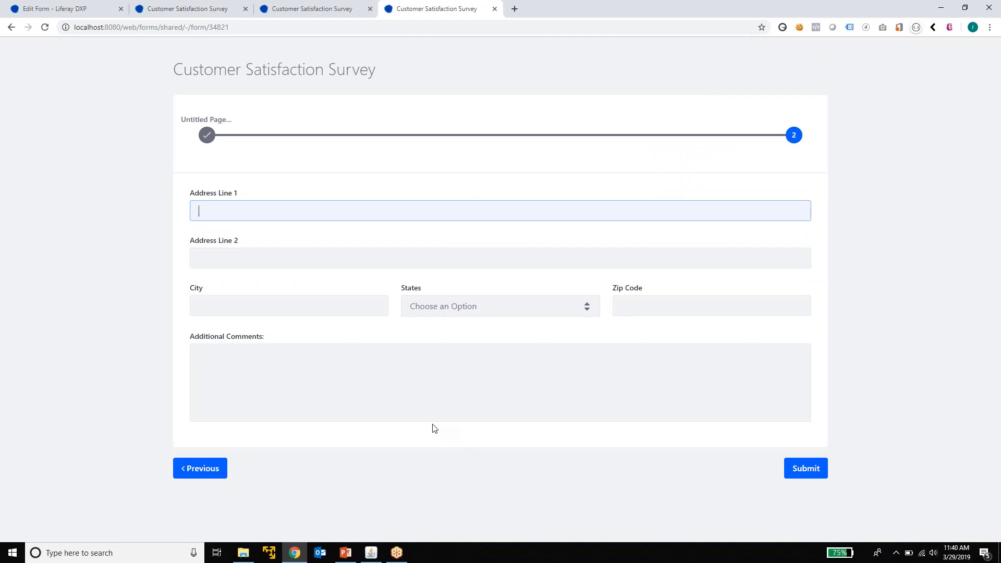
- Enter "Great products!" as the additional comments and submit the survey
left_click(357, 406)
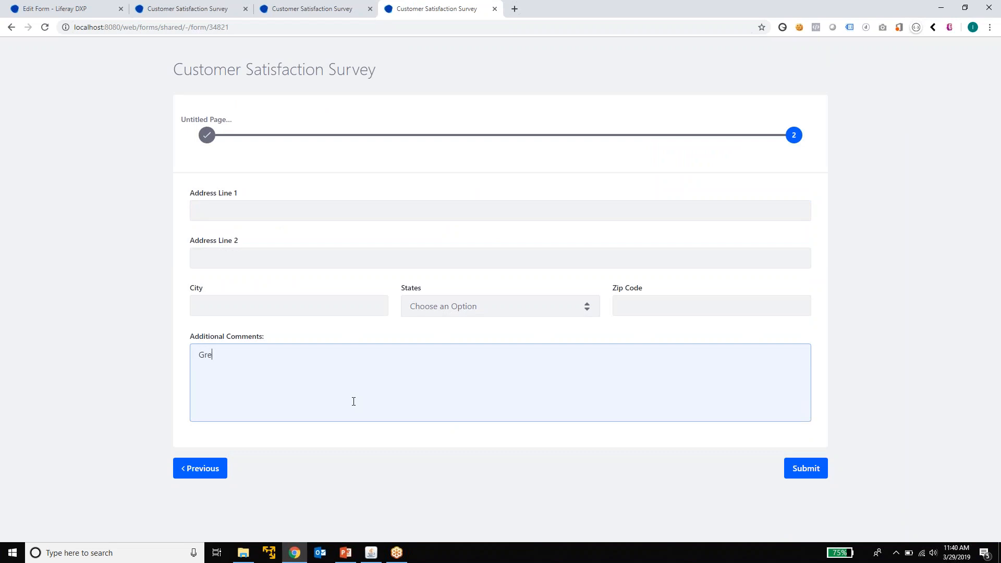
type("Great products!")
left_click(818, 471)
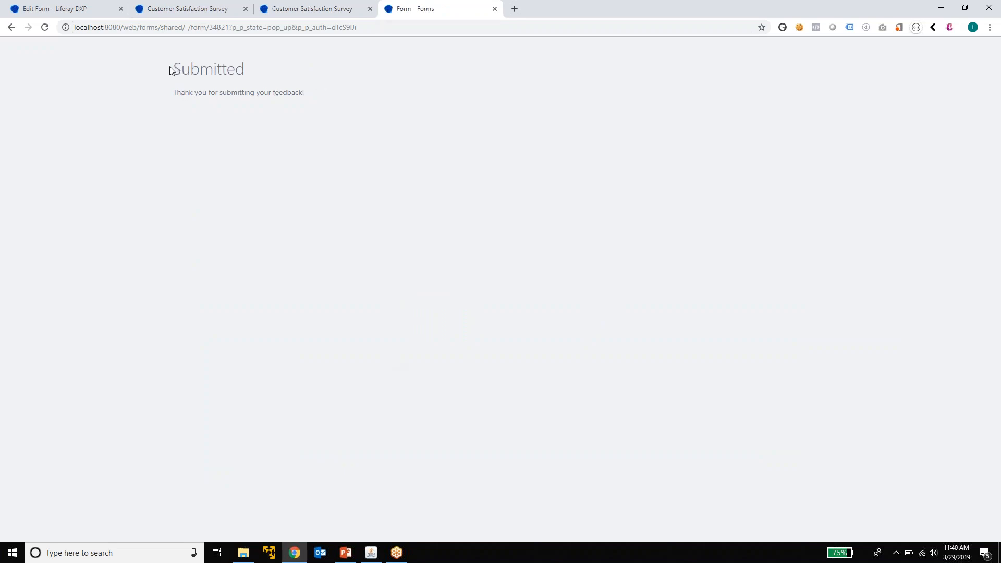
left_click_drag(172, 68, 245, 73)
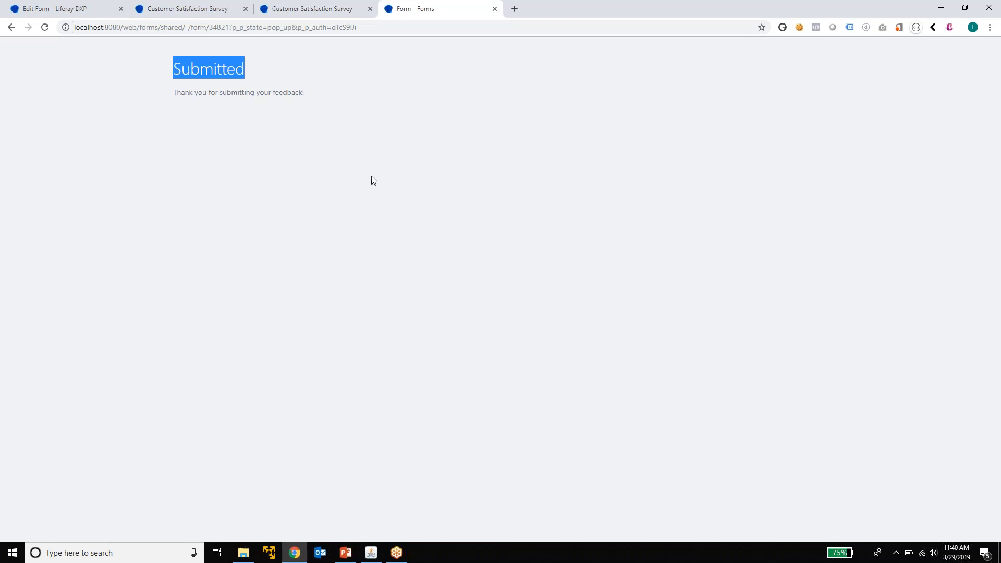